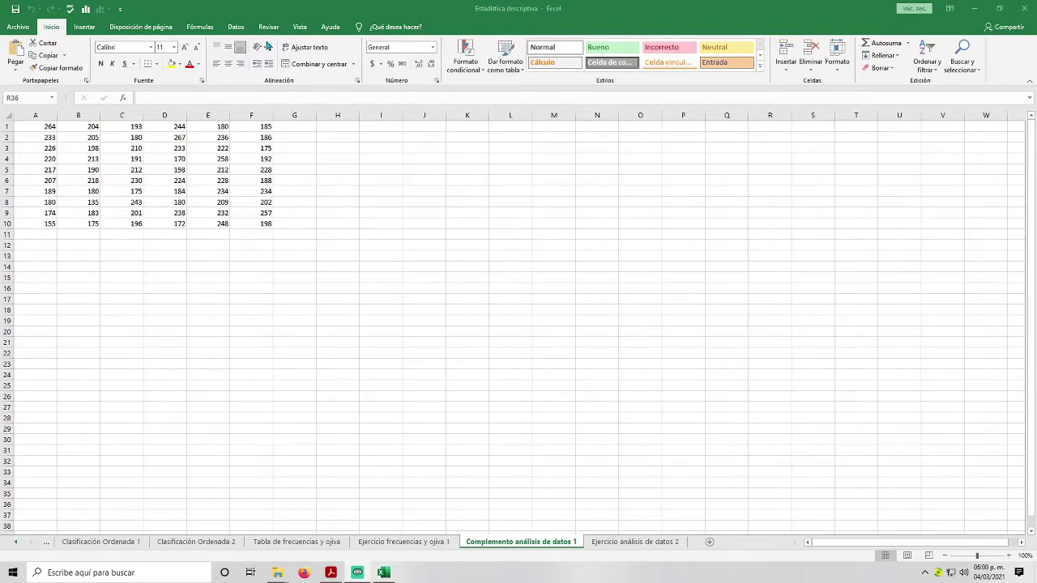
Look over the data analysis commands and open the add-ins section of the Excel options.
{"action": "left_click", "coordinate": [238, 28]}
{"action": "left_click", "coordinate": [237, 28]}
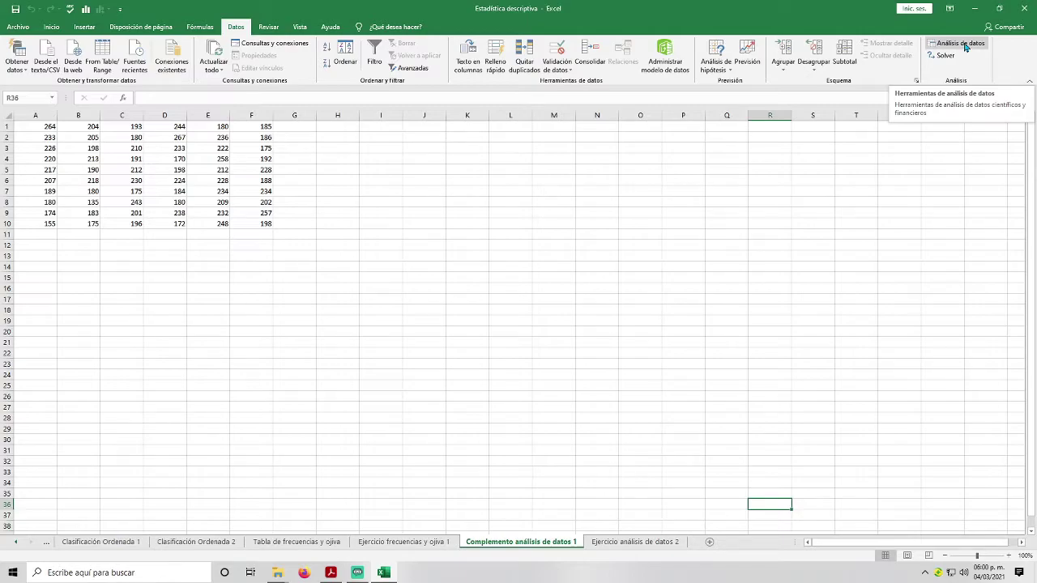
{"action": "left_click", "coordinate": [51, 27]}
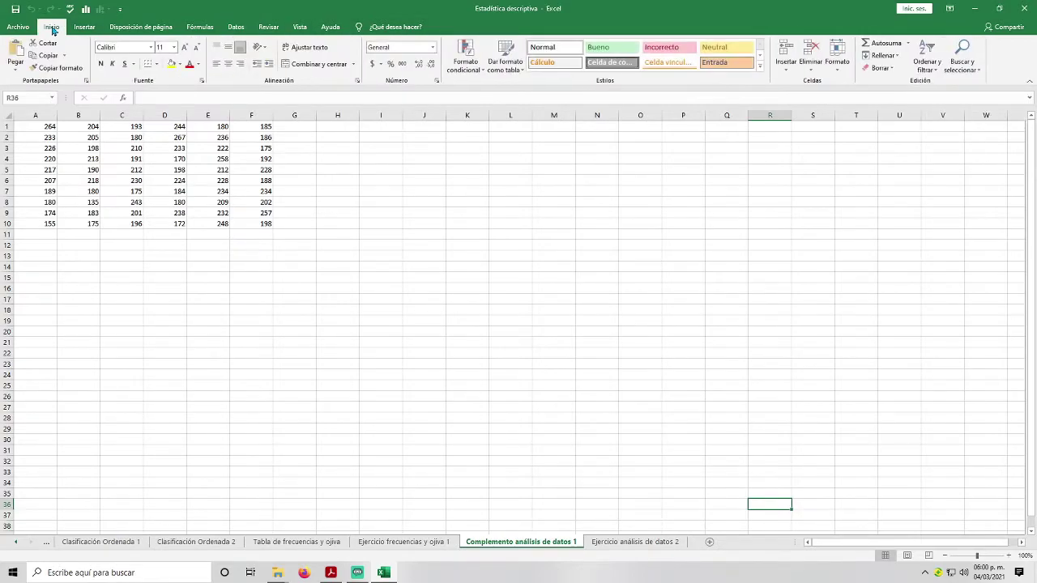
{"action": "left_click", "coordinate": [18, 27]}
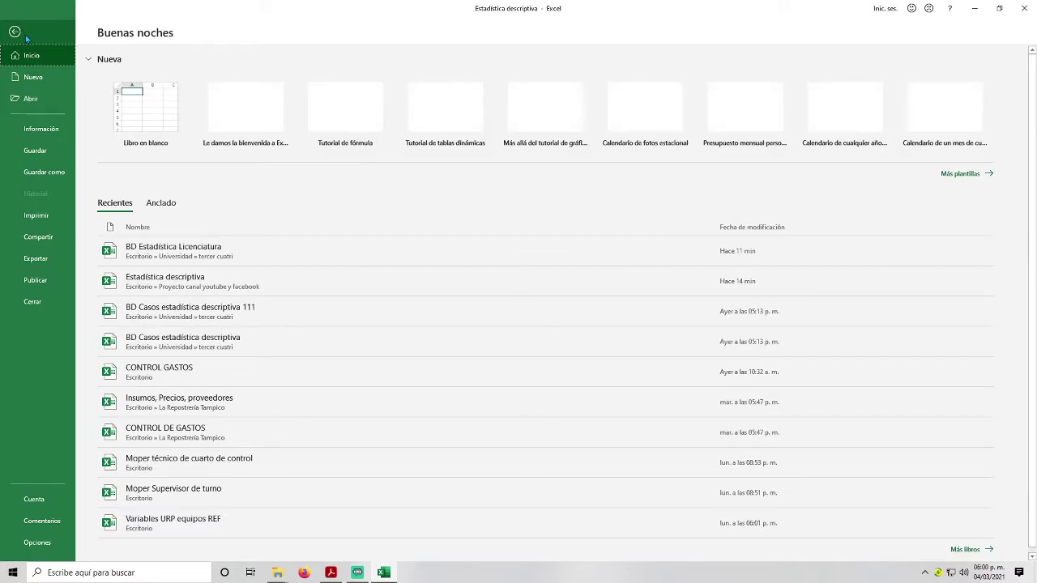
{"action": "left_click", "coordinate": [36, 543]}
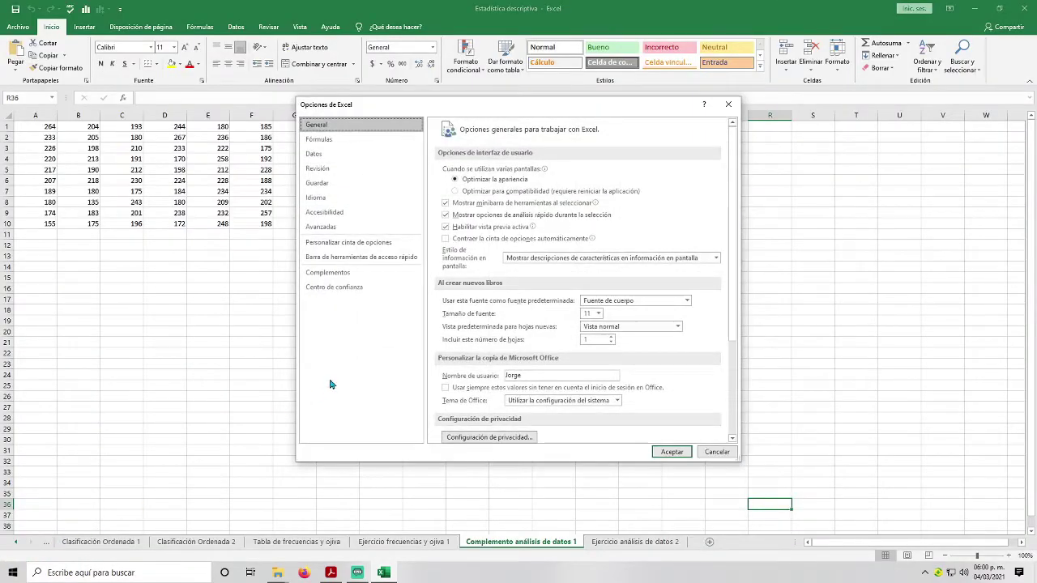
{"action": "scroll", "coordinate": [542, 357], "scroll_direction": "down", "scroll_amount": 3}
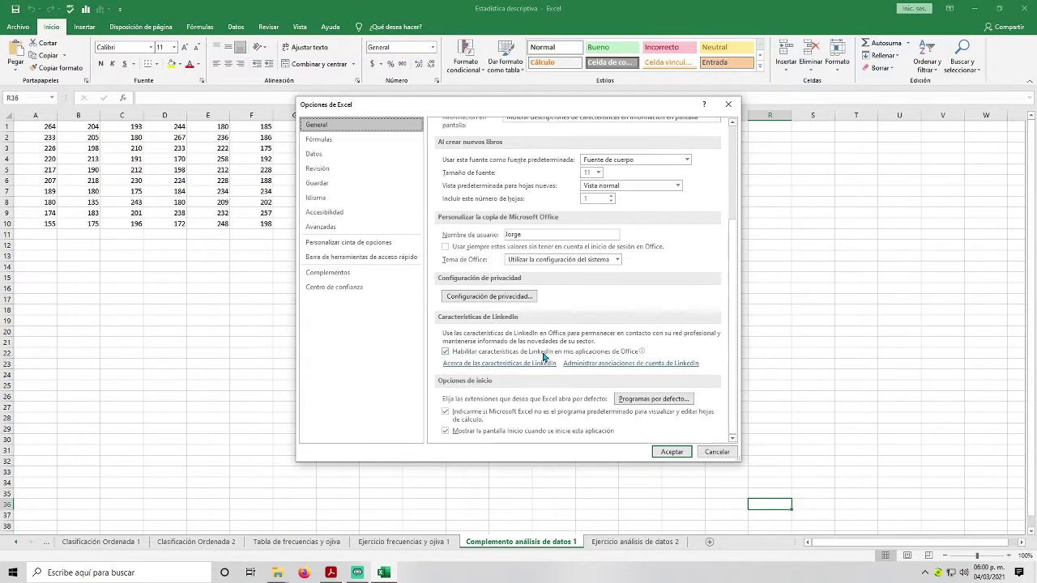
{"action": "left_click", "coordinate": [361, 277]}
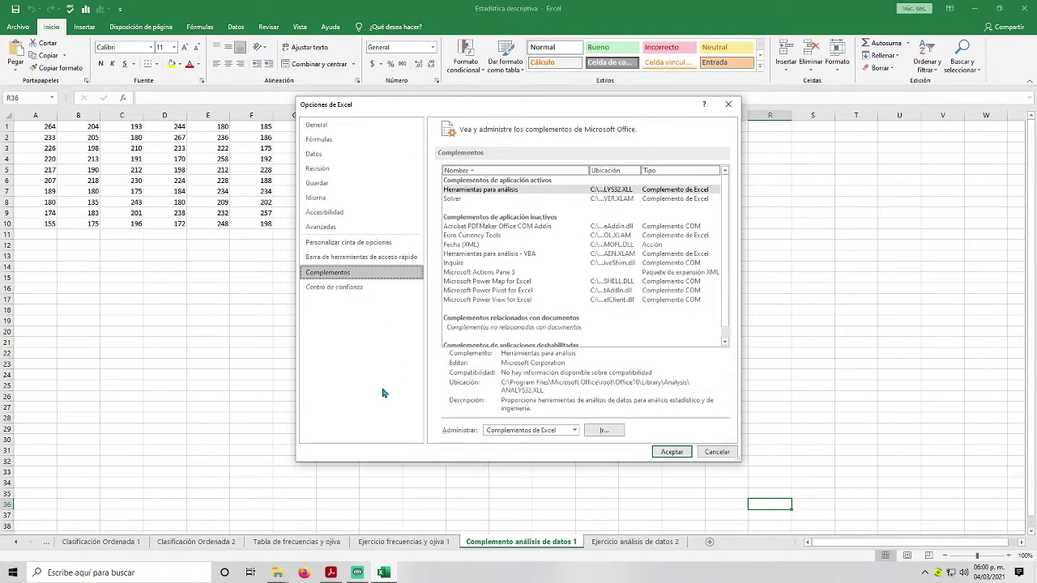
Check in the Excel add-ins list that Herramientas para análisis is enabled, and close the list without changes.
{"action": "left_click", "coordinate": [571, 436]}
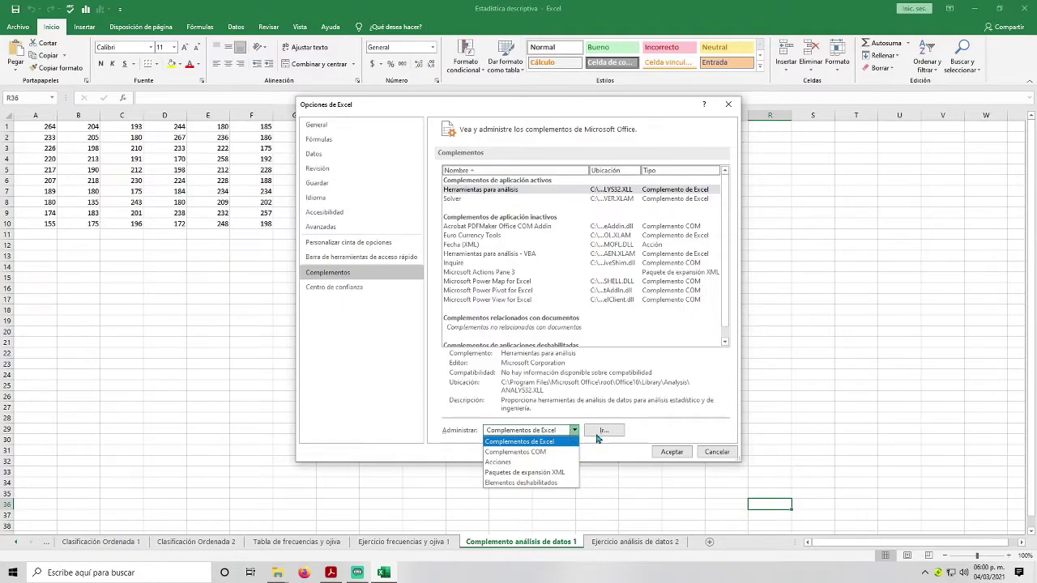
{"action": "left_click", "coordinate": [597, 437]}
{"action": "left_click", "coordinate": [602, 431]}
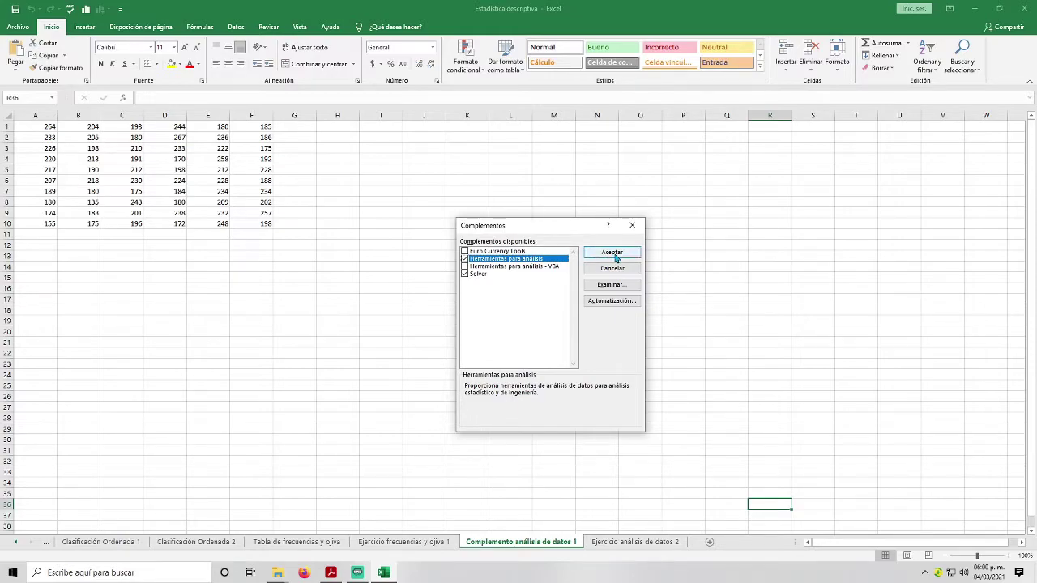
{"action": "left_click", "coordinate": [632, 225]}
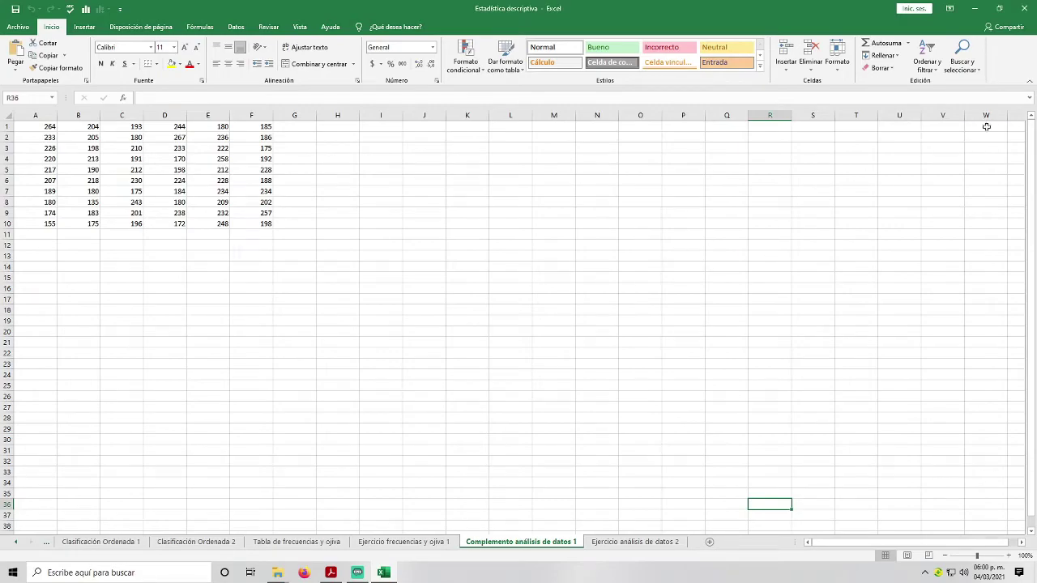
View the example table of enrolled students in the Adobe Acrobat Reader PDF and return to the Excel workbook.
{"action": "left_click", "coordinate": [236, 28]}
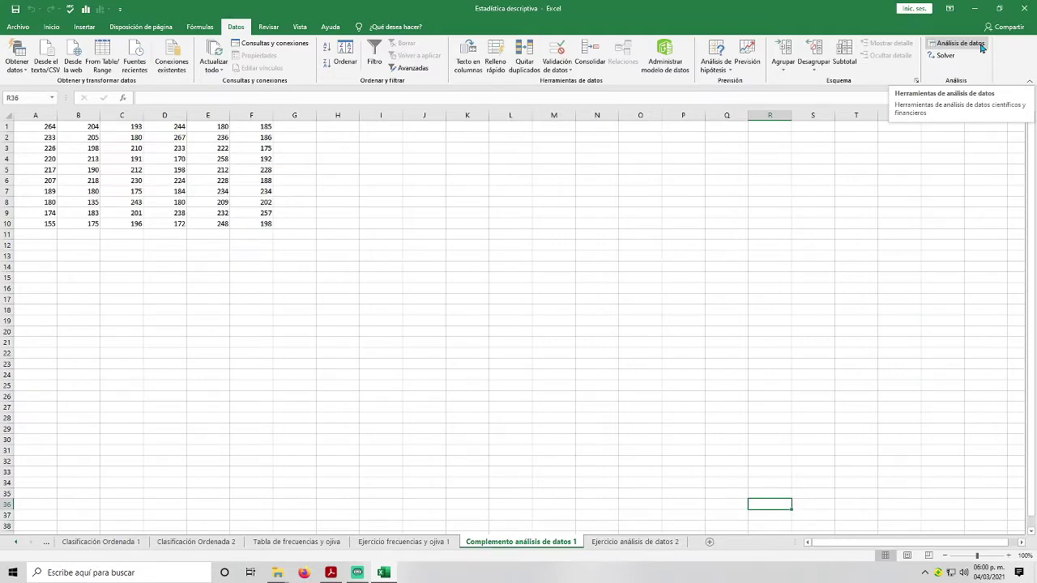
{"action": "left_click", "coordinate": [334, 573]}
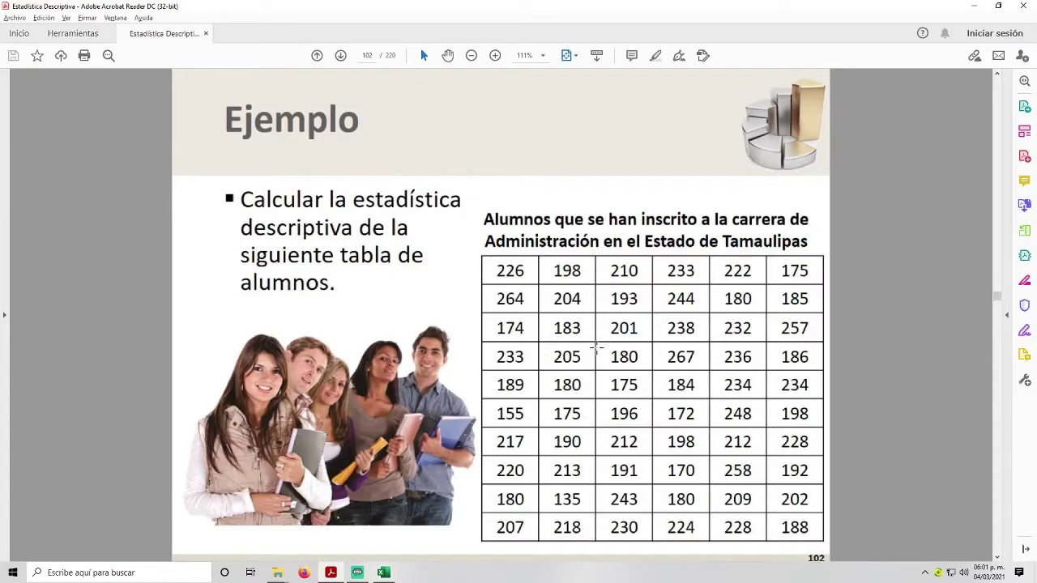
{"action": "left_click", "coordinate": [974, 5]}
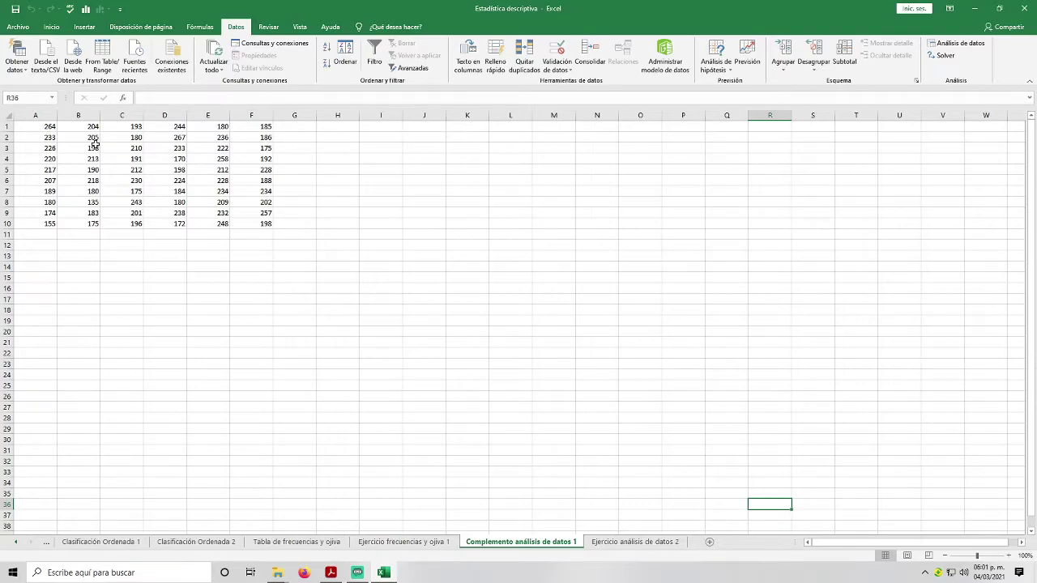
Copy B1:B10 and C1:C10 beneath the column A data, starting at A11 and A21.
{"action": "left_click_drag", "start_coordinate": [90, 127], "coordinate": [81, 227]}
{"action": "key", "text": "ctrl+c"}
{"action": "left_click", "coordinate": [47, 235]}
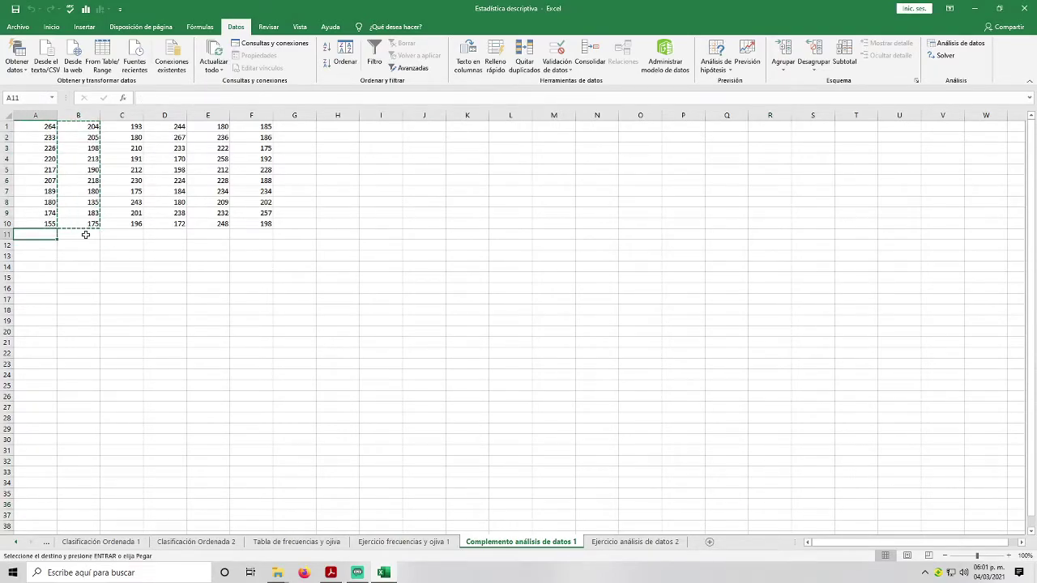
{"action": "key", "text": "ctrl+v"}
{"action": "left_click_drag", "start_coordinate": [130, 126], "coordinate": [132, 224]}
{"action": "key", "text": "ctrl+c"}
{"action": "key", "text": "ctrl+q"}
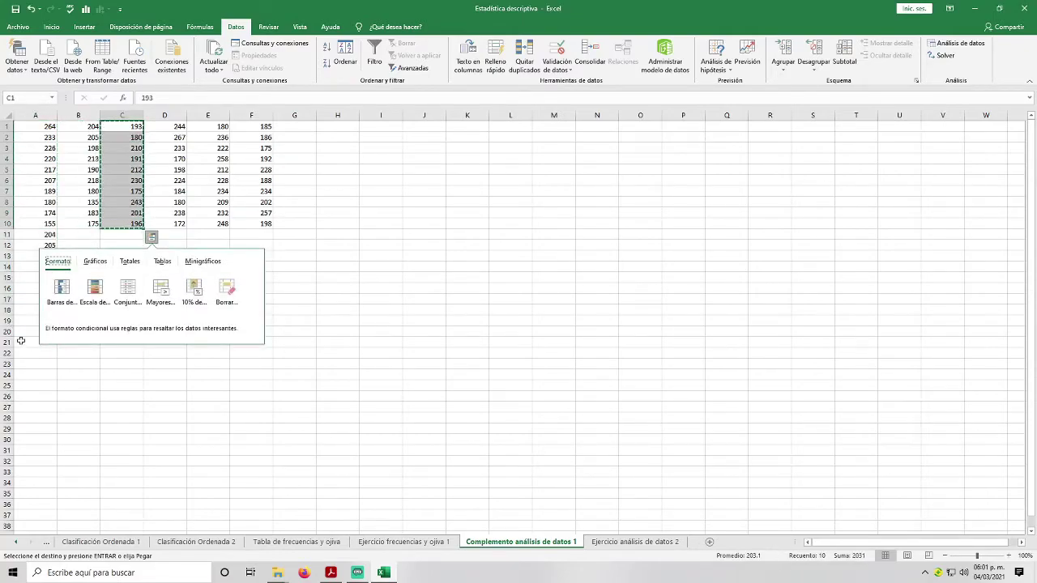
{"action": "left_click", "coordinate": [46, 345]}
{"action": "key", "text": "ctrl+v"}
Copy D1:D10 and E1:E10 beneath the column A data, starting at A31 and A41.
{"action": "left_click_drag", "start_coordinate": [175, 127], "coordinate": [170, 227]}
{"action": "key", "text": "ctrl+c"}
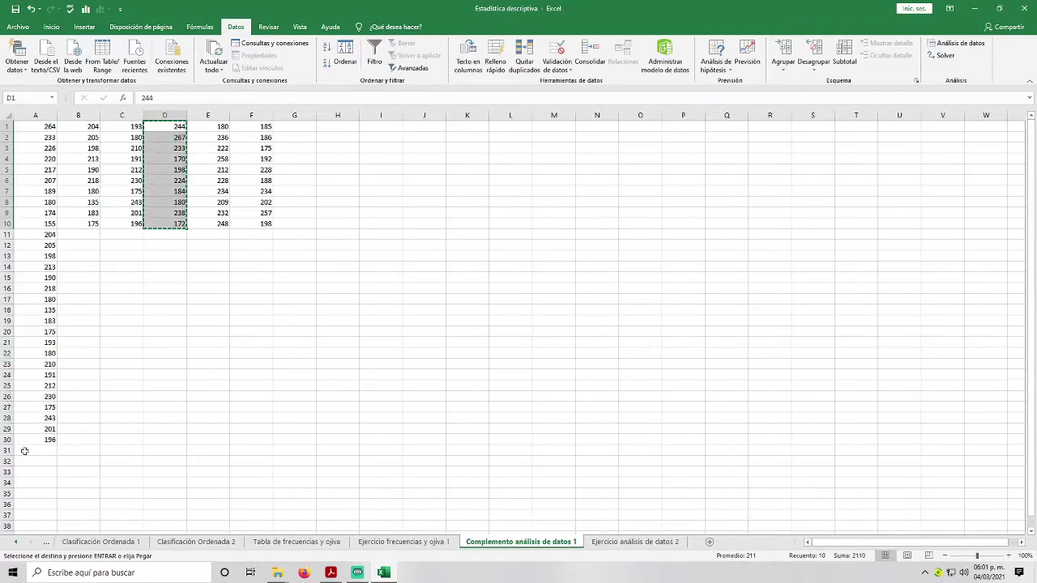
{"action": "left_click", "coordinate": [25, 451]}
{"action": "key", "text": "ctrl+v"}
{"action": "left_click_drag", "start_coordinate": [208, 127], "coordinate": [209, 224]}
{"action": "key", "text": "ctrl+c"}
{"action": "scroll", "coordinate": [83, 407], "scroll_direction": "down", "scroll_amount": 3}
{"action": "scroll", "coordinate": [51, 384], "scroll_direction": "down", "scroll_amount": 4}
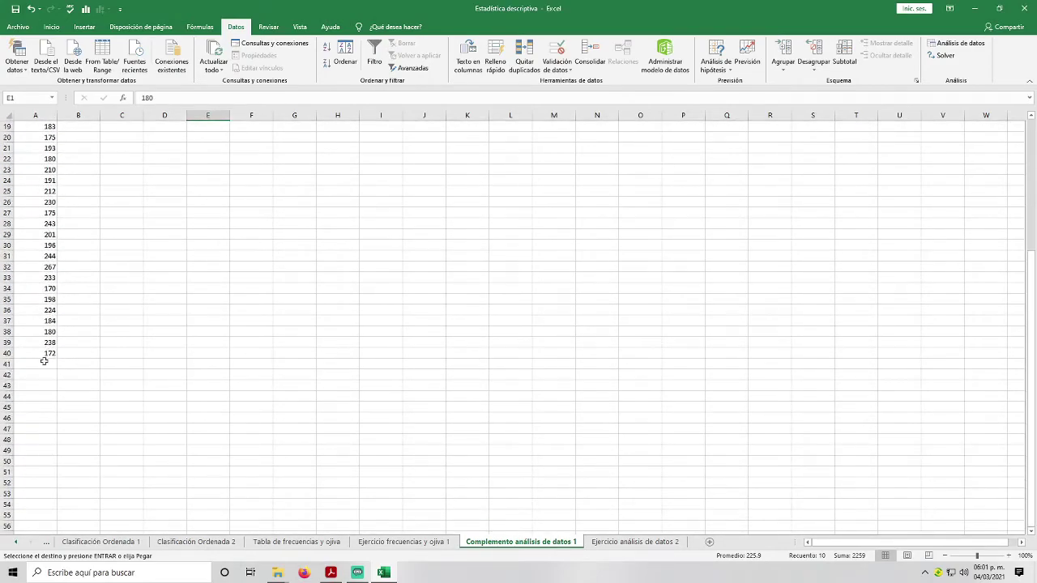
{"action": "left_click", "coordinate": [44, 363]}
Copy F1:F10 to the end of the column A data, starting at A51.
{"action": "scroll", "coordinate": [246, 290], "scroll_direction": "up", "scroll_amount": 6}
{"action": "left_click_drag", "start_coordinate": [252, 126], "coordinate": [251, 224]}
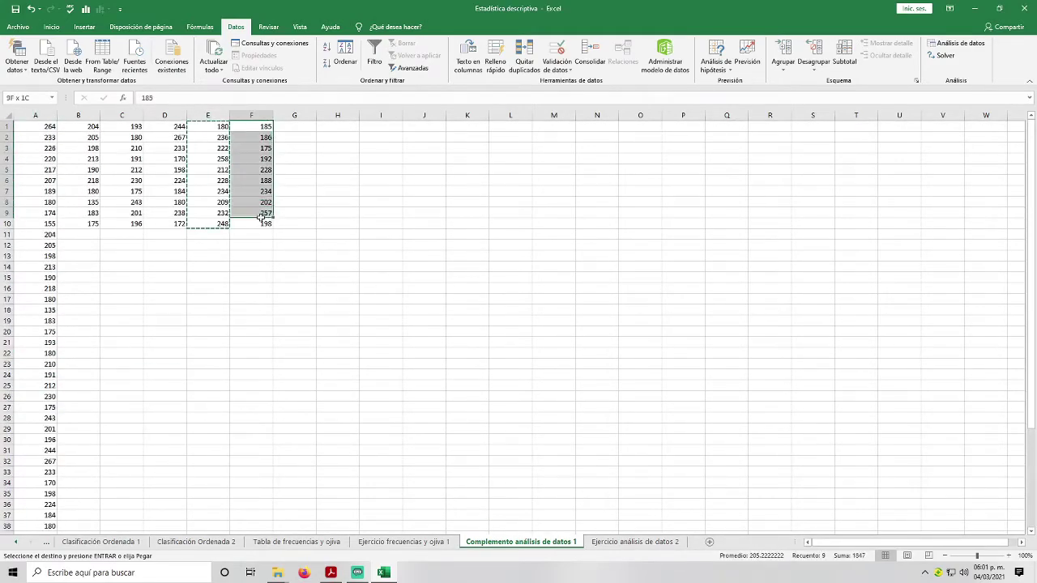
{"action": "key", "text": "ctrl+c"}
{"action": "scroll", "coordinate": [77, 320], "scroll_direction": "down", "scroll_amount": 9}
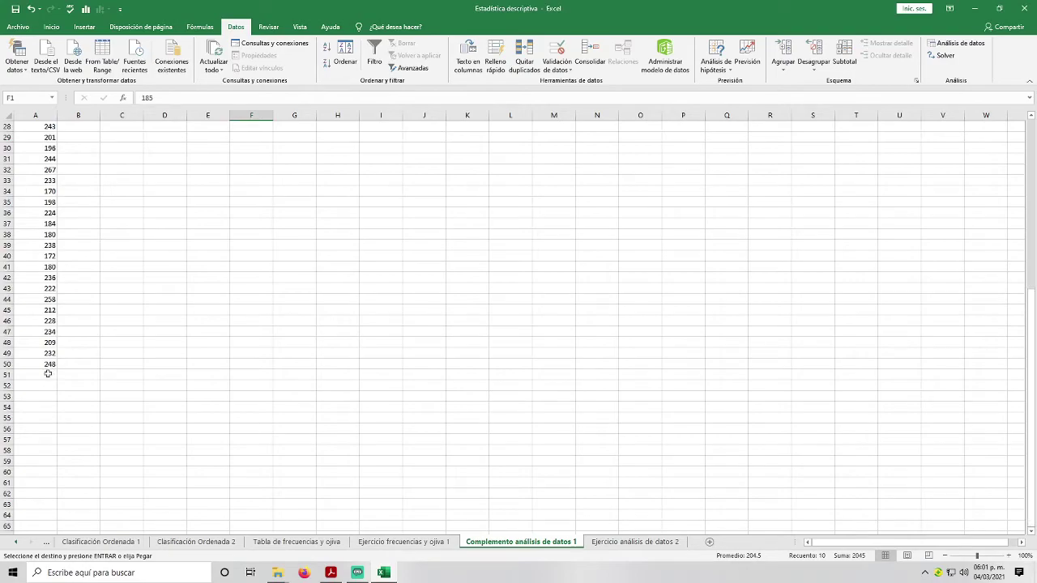
{"action": "left_click", "coordinate": [46, 371]}
Clear the original values from B1:G14, leaving only the single data column A.
{"action": "scroll", "coordinate": [181, 365], "scroll_direction": "up", "scroll_amount": 9}
{"action": "left_click_drag", "start_coordinate": [296, 267], "coordinate": [89, 123]}
{"action": "key", "text": "Delete"}
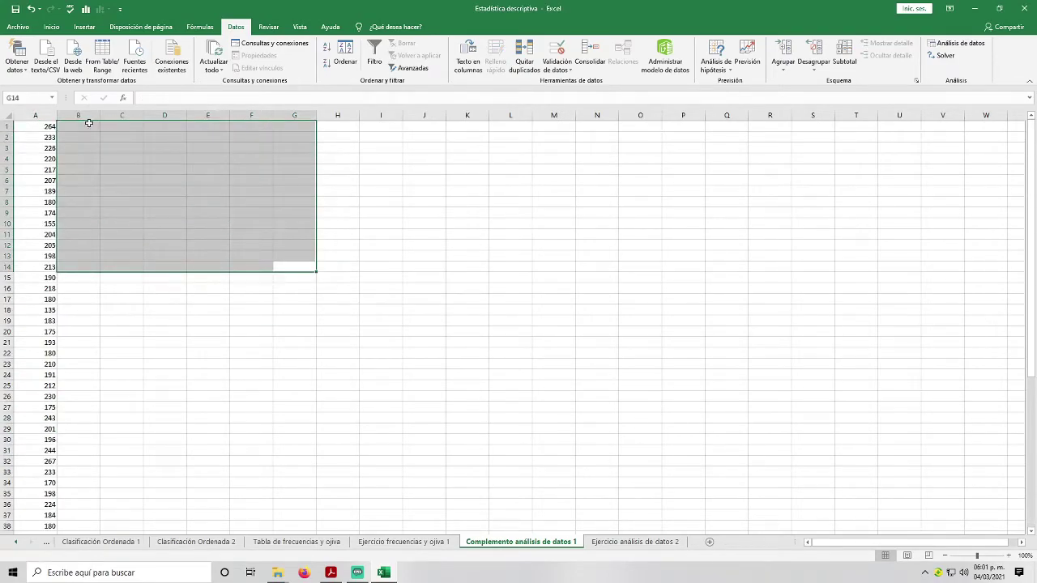
{"action": "left_click", "coordinate": [414, 232]}
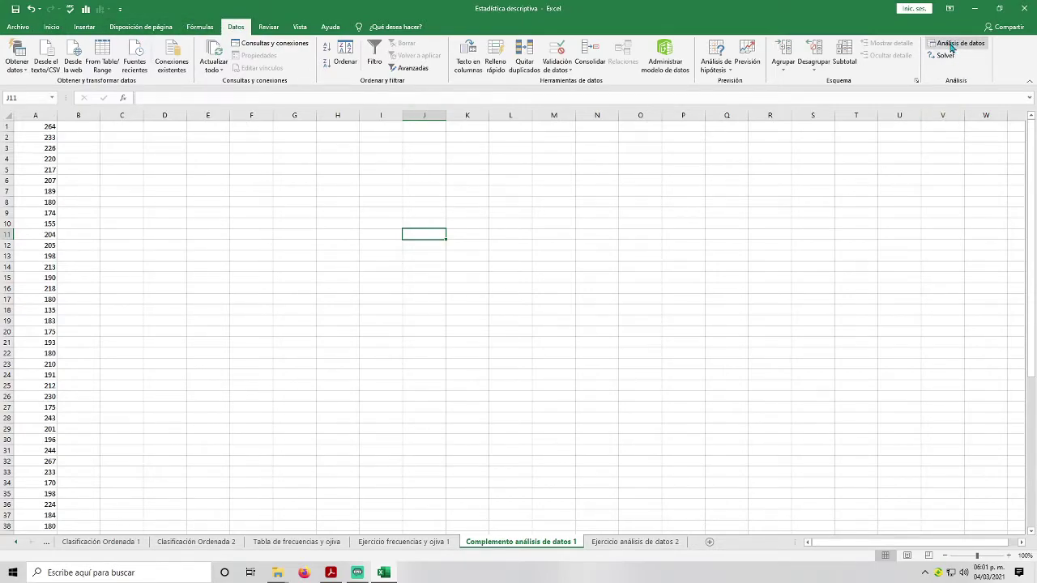
Start the Estadística descriptiva tool from the data analysis functions and move its dialog away from the middle.
{"action": "left_click", "coordinate": [955, 46]}
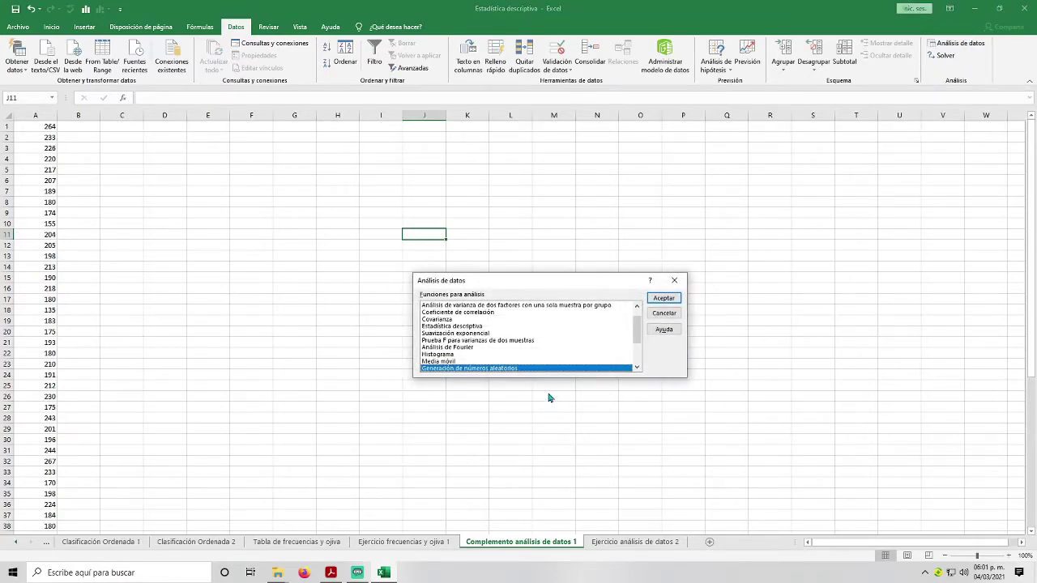
{"action": "left_click", "coordinate": [476, 326]}
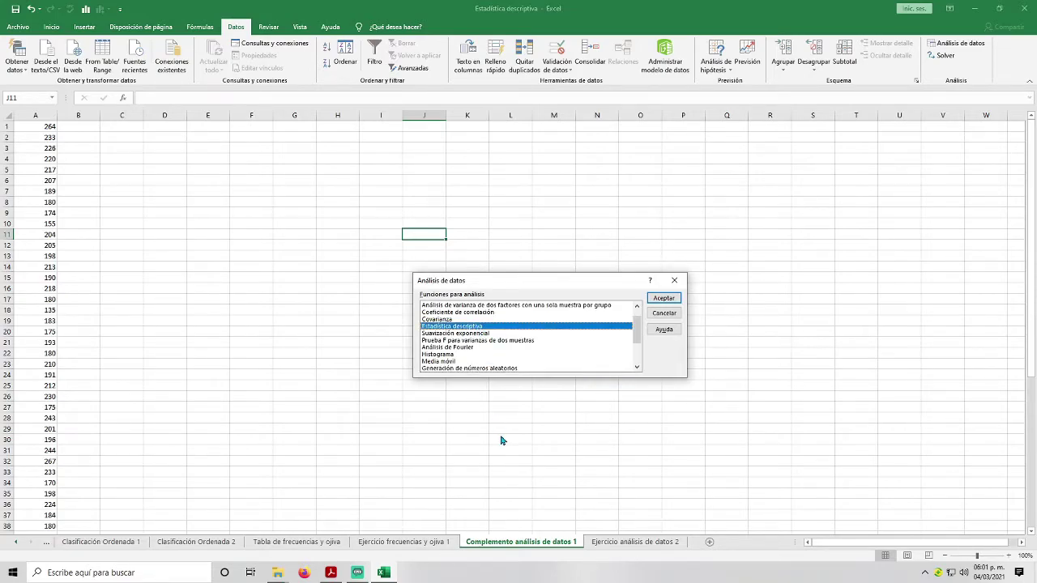
{"action": "left_click", "coordinate": [665, 299]}
{"action": "left_click_drag", "start_coordinate": [559, 244], "coordinate": [440, 172]}
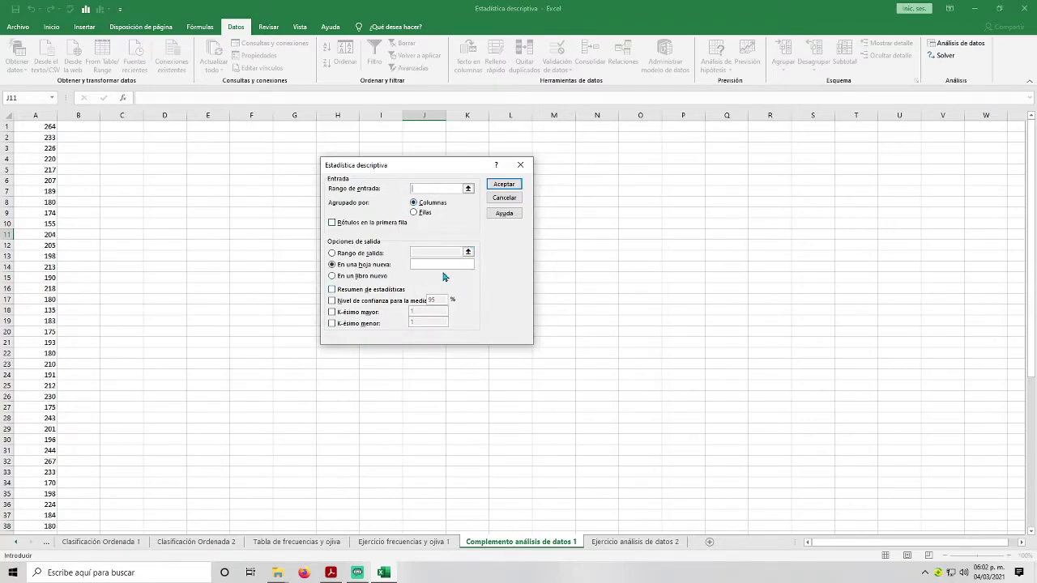
Set the input range of the descriptive statistics to $A$1:$A$60.
{"action": "left_click", "coordinate": [468, 190]}
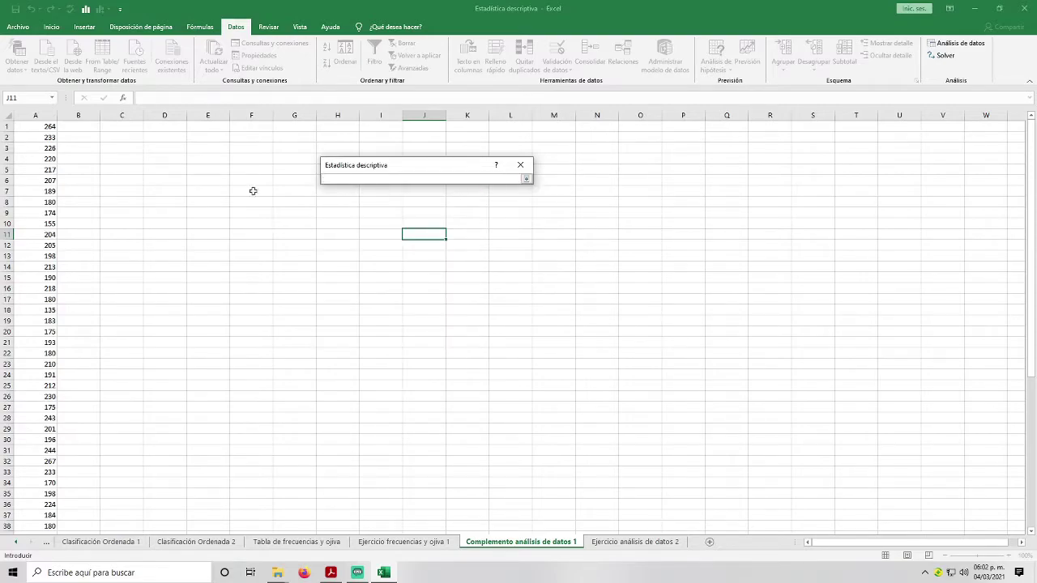
{"action": "left_click_drag", "start_coordinate": [40, 126], "coordinate": [34, 574]}
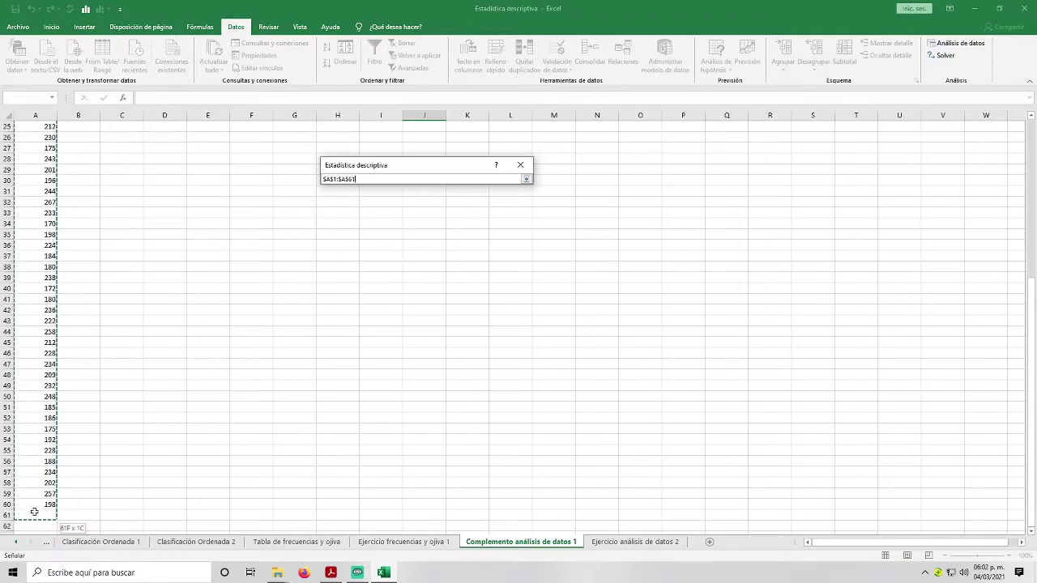
{"action": "scroll", "coordinate": [192, 368], "scroll_direction": "up", "scroll_amount": 8}
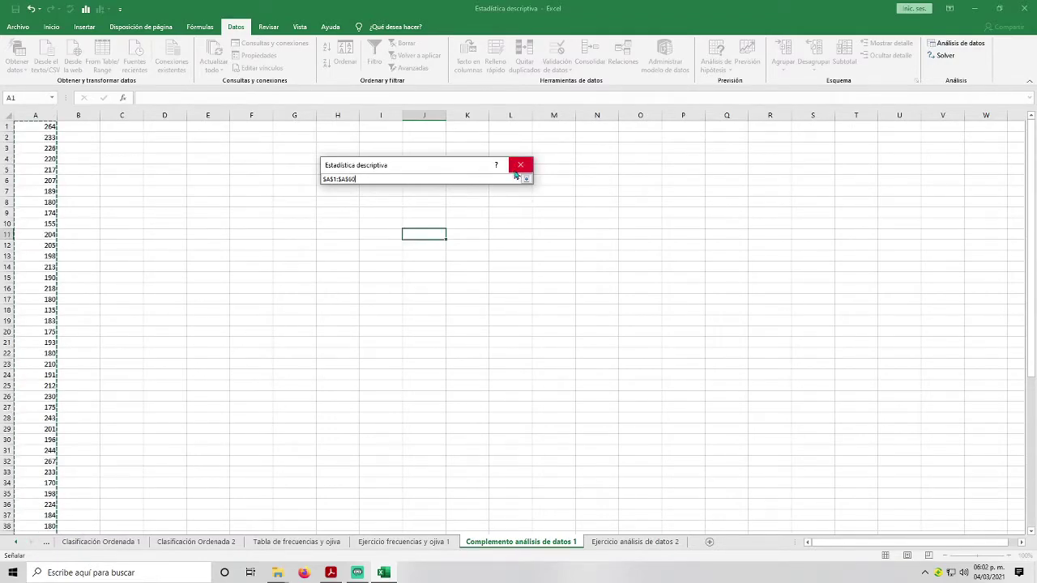
{"action": "left_click", "coordinate": [526, 178]}
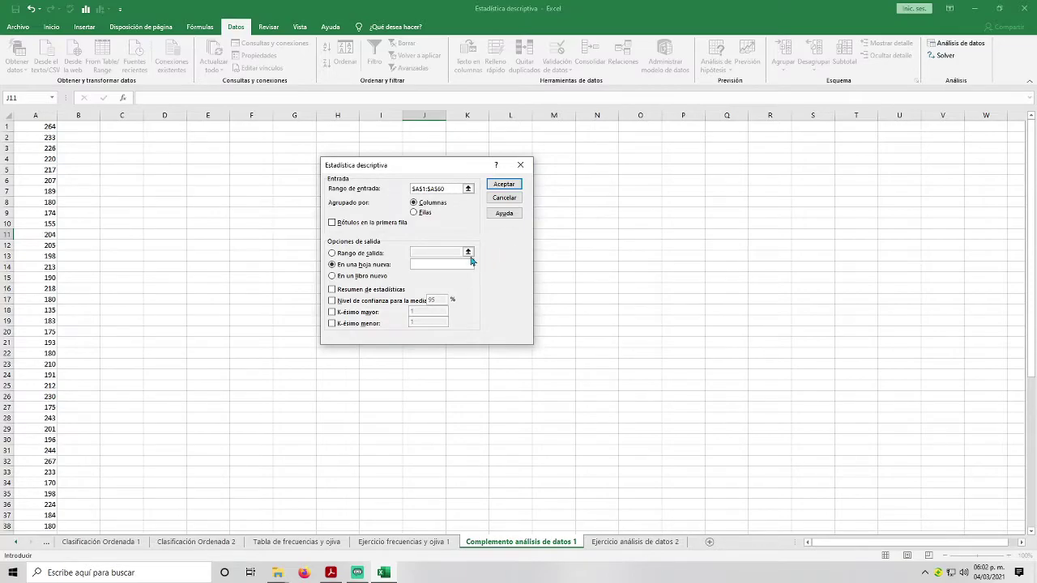
Direct the descriptive statistics output to a range on the same sheet starting at $C$3.
{"action": "left_click", "coordinate": [357, 255]}
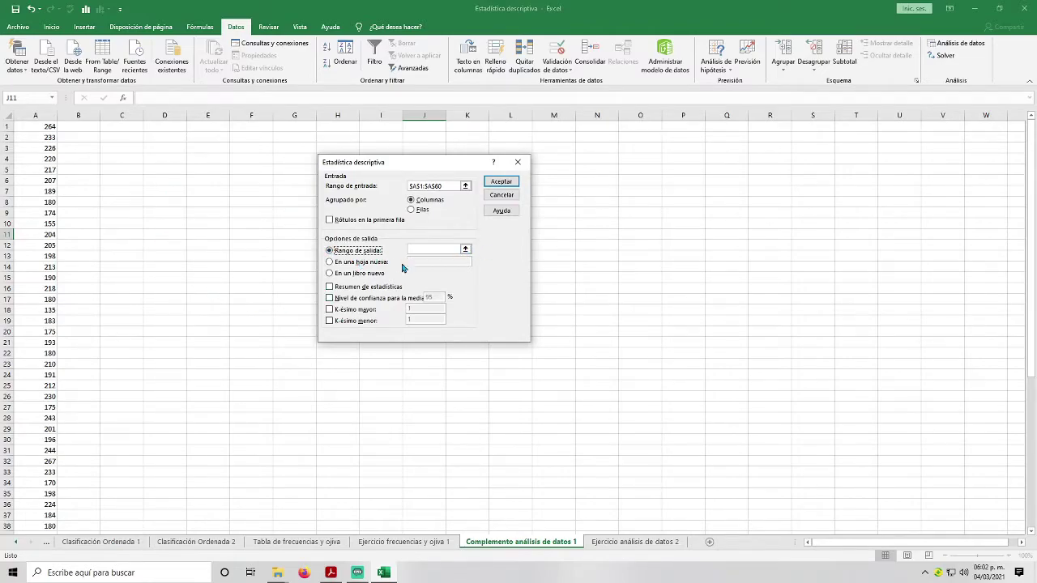
{"action": "left_click", "coordinate": [466, 252]}
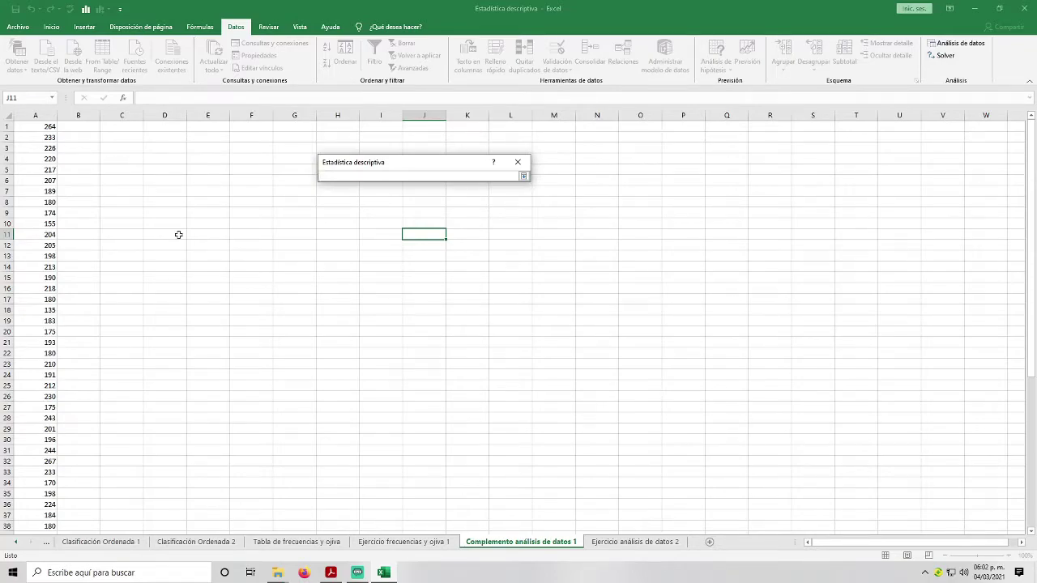
{"action": "left_click", "coordinate": [118, 148]}
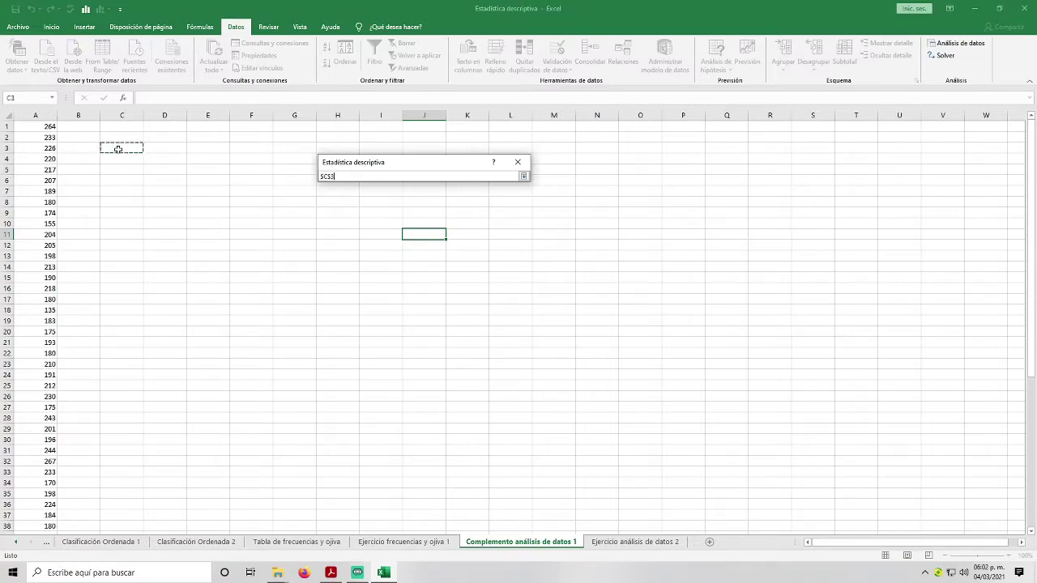
{"action": "left_click", "coordinate": [524, 176]}
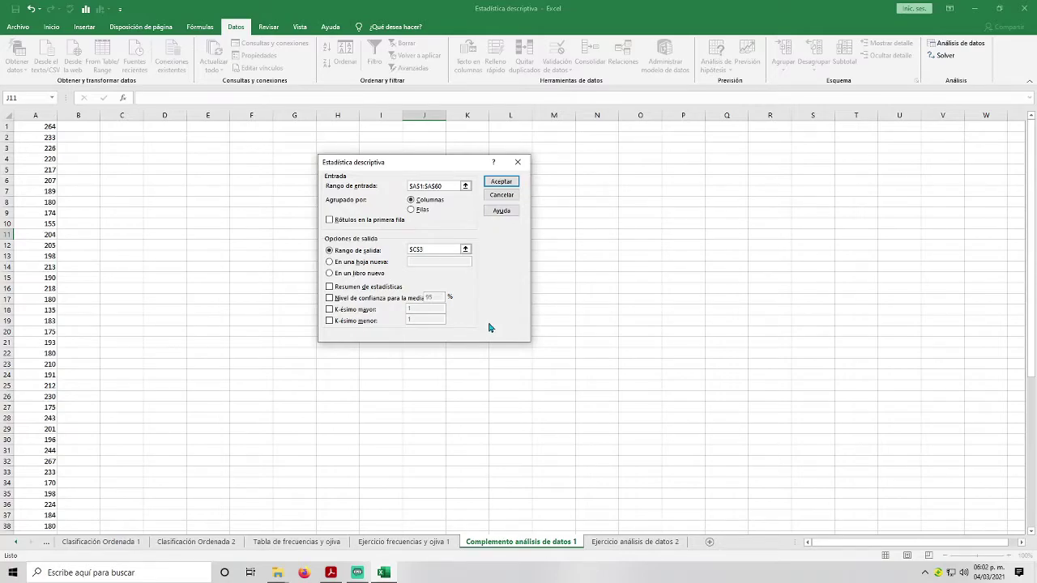
Generate the results with Resumen de estadísticas included and autofit column C to its labels.
{"action": "left_click", "coordinate": [331, 287]}
{"action": "left_click", "coordinate": [501, 181]}
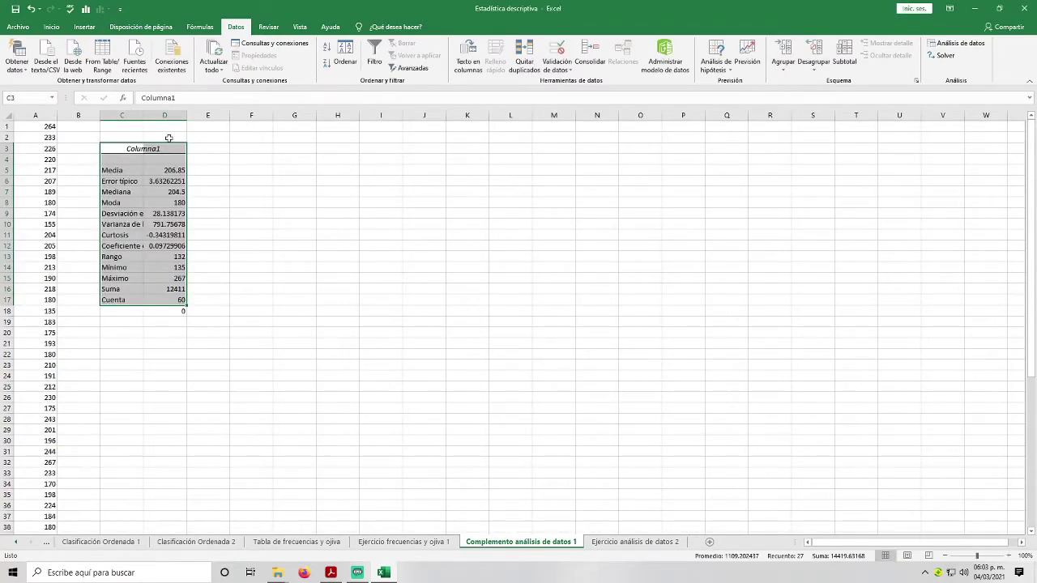
{"action": "double_click", "coordinate": [144, 115]}
{"action": "left_click", "coordinate": [321, 247]}
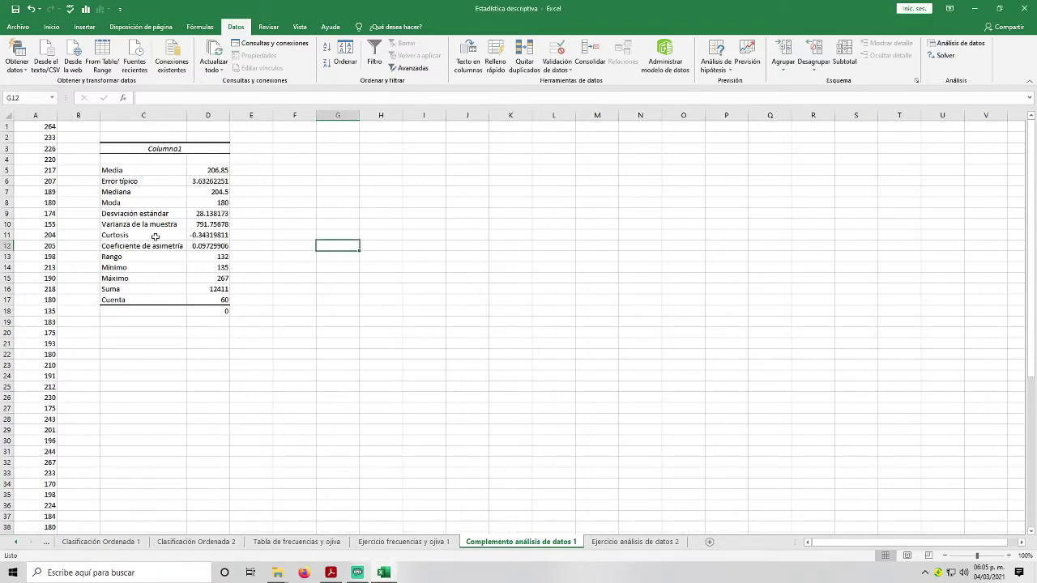
Review the generated statistics one by one from Curtosis to Cuenta, and highlight the list starting at Media.
{"action": "left_click", "coordinate": [153, 236]}
{"action": "left_click", "coordinate": [158, 247]}
{"action": "left_click", "coordinate": [157, 258]}
{"action": "left_click", "coordinate": [156, 269]}
{"action": "left_click", "coordinate": [155, 280]}
{"action": "left_click", "coordinate": [157, 290]}
{"action": "left_click", "coordinate": [157, 299]}
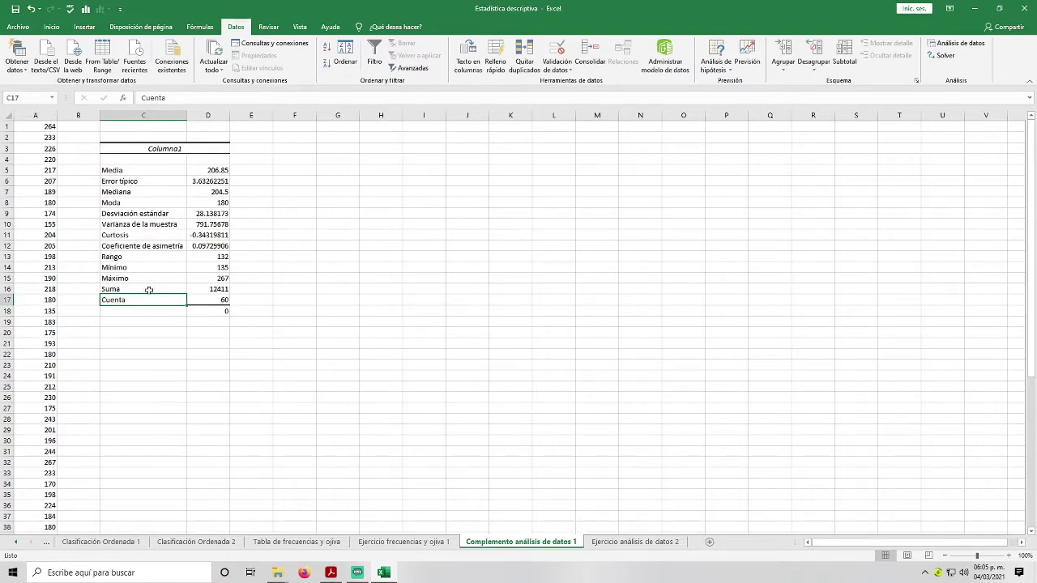
{"action": "left_click_drag", "start_coordinate": [139, 170], "coordinate": [131, 291]}
Switch to the Estadística Descriptiva PDF in Adobe Acrobat Reader and read the Medidas de tendencia central slide.
{"action": "left_click", "coordinate": [331, 577]}
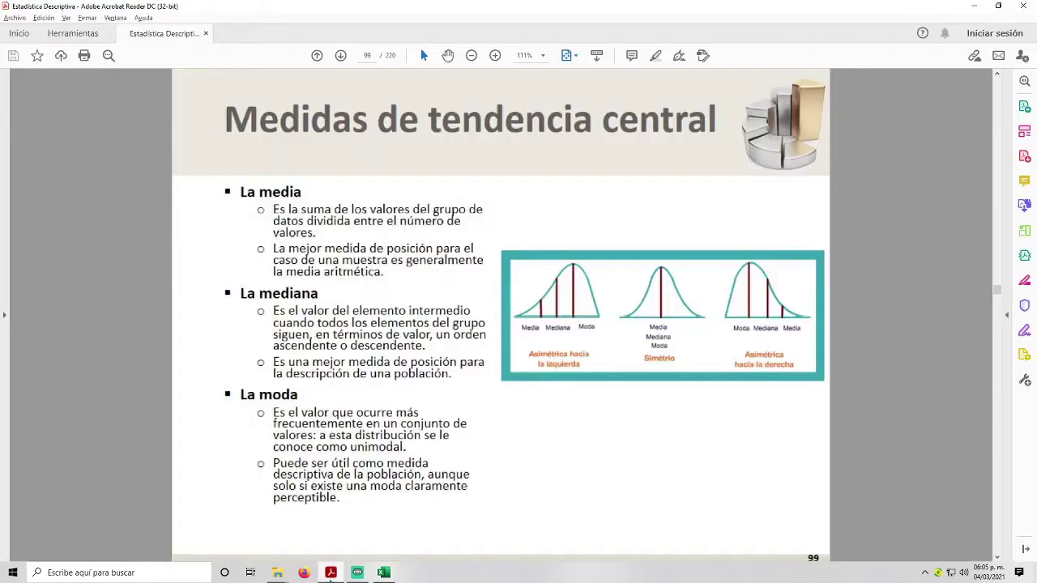
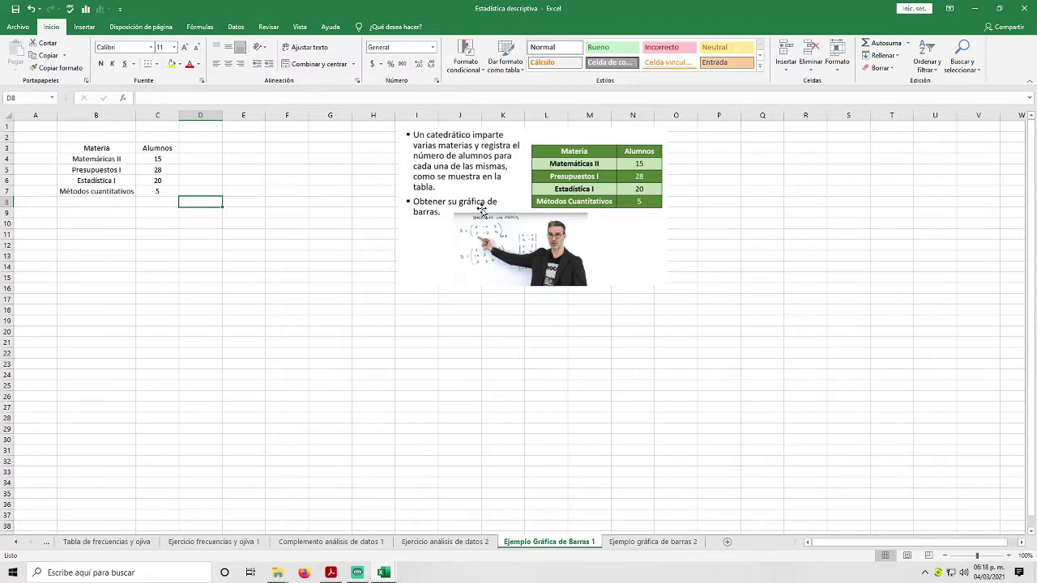
Insert a 2-D clustered column chart (Columnas agrupadas) of the Materia and Alumnos table in B3:C7.
{"action": "left_click_drag", "start_coordinate": [105, 148], "coordinate": [168, 196]}
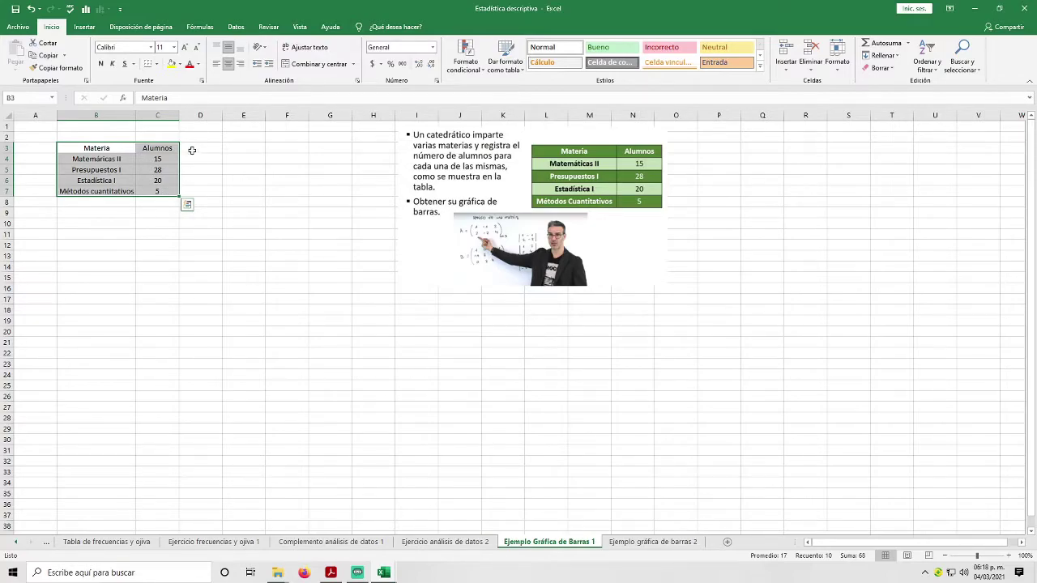
{"action": "left_click", "coordinate": [90, 30]}
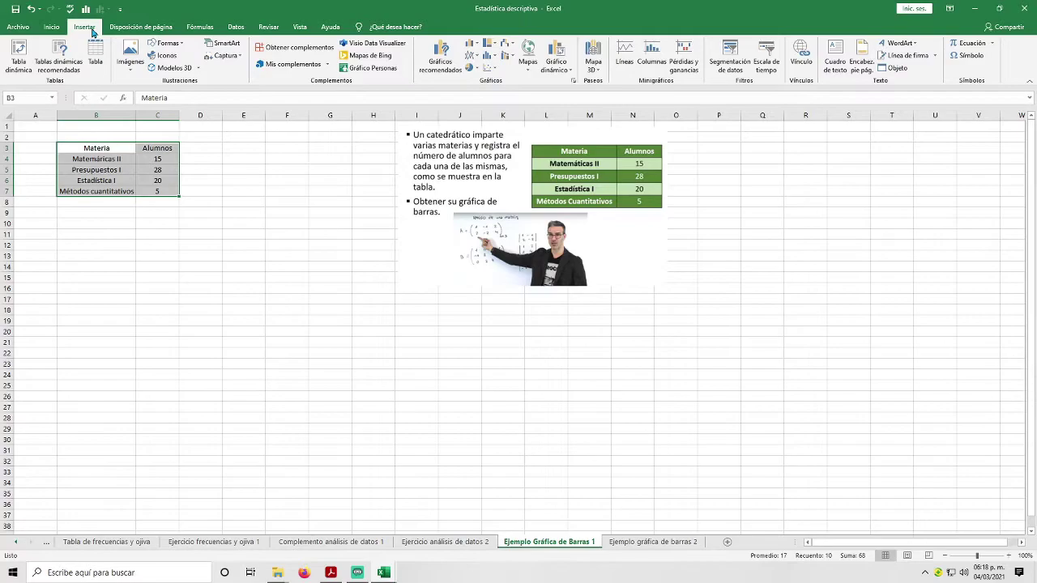
{"action": "left_click", "coordinate": [477, 49]}
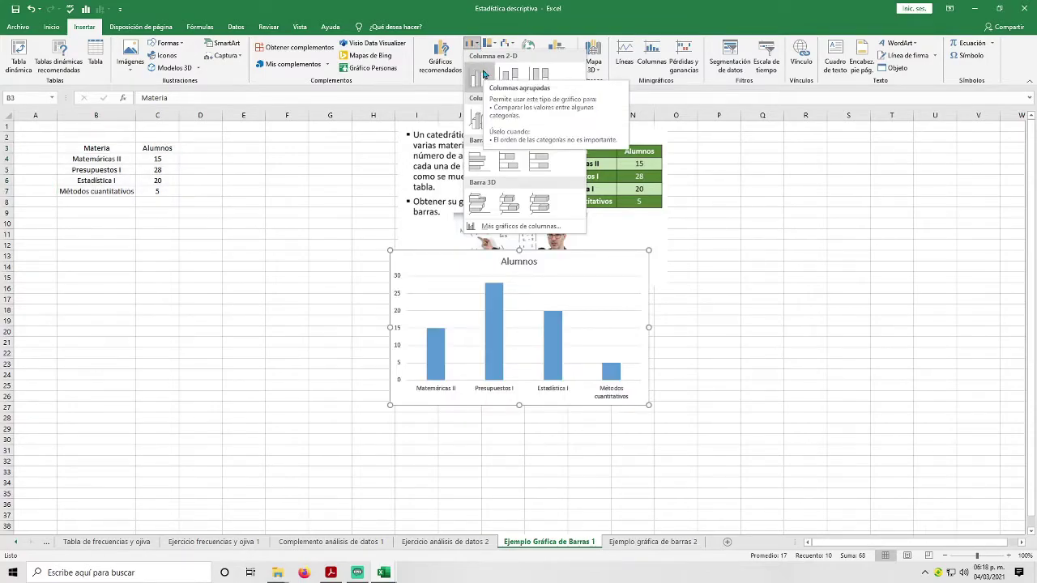
{"action": "left_click", "coordinate": [483, 74]}
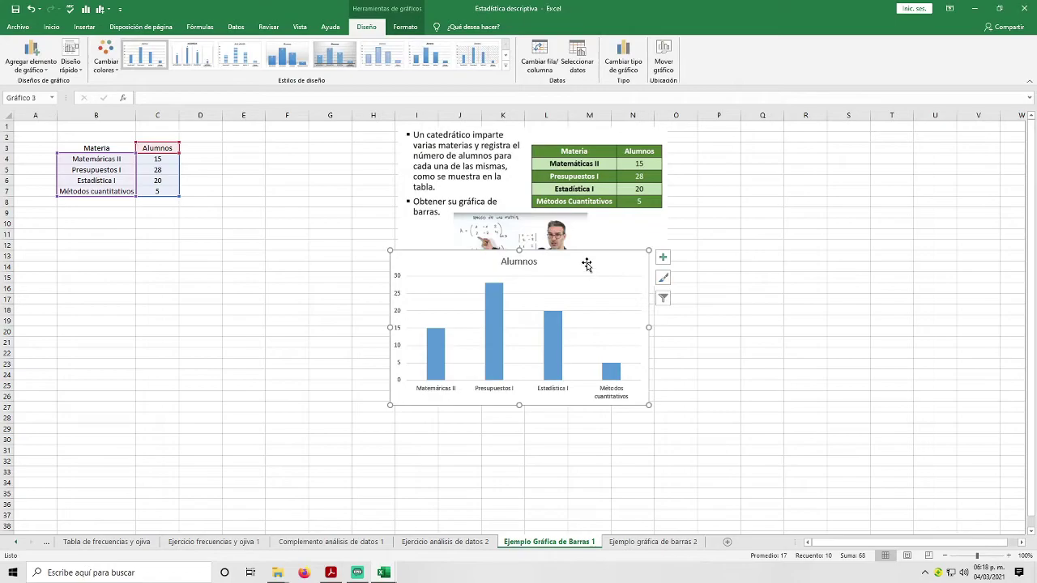
Move the Alumnos column chart directly below its source table, clear of the exercise picture.
{"action": "left_click_drag", "start_coordinate": [589, 264], "coordinate": [255, 228]}
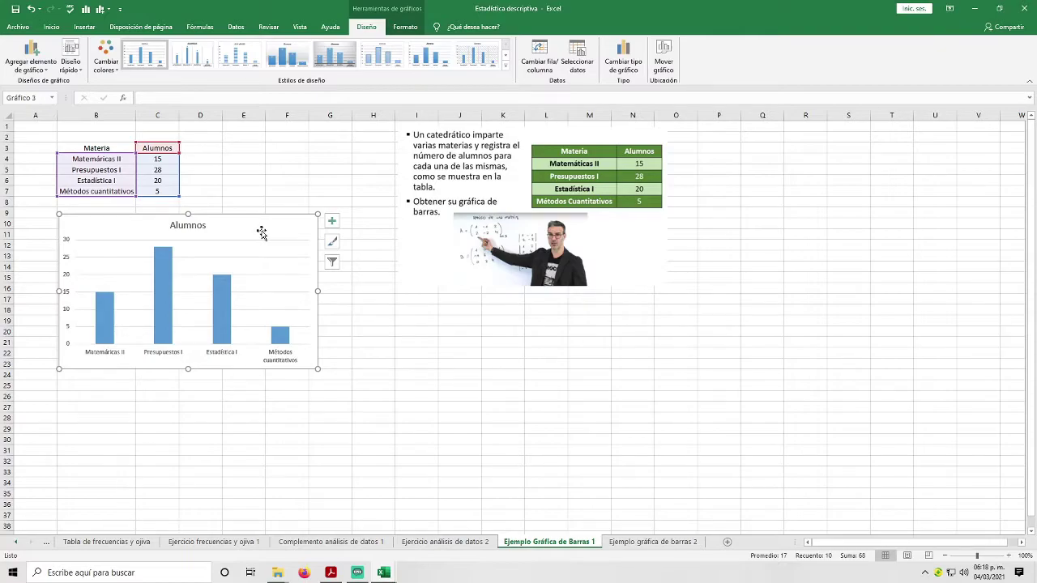
{"action": "left_click", "coordinate": [417, 385]}
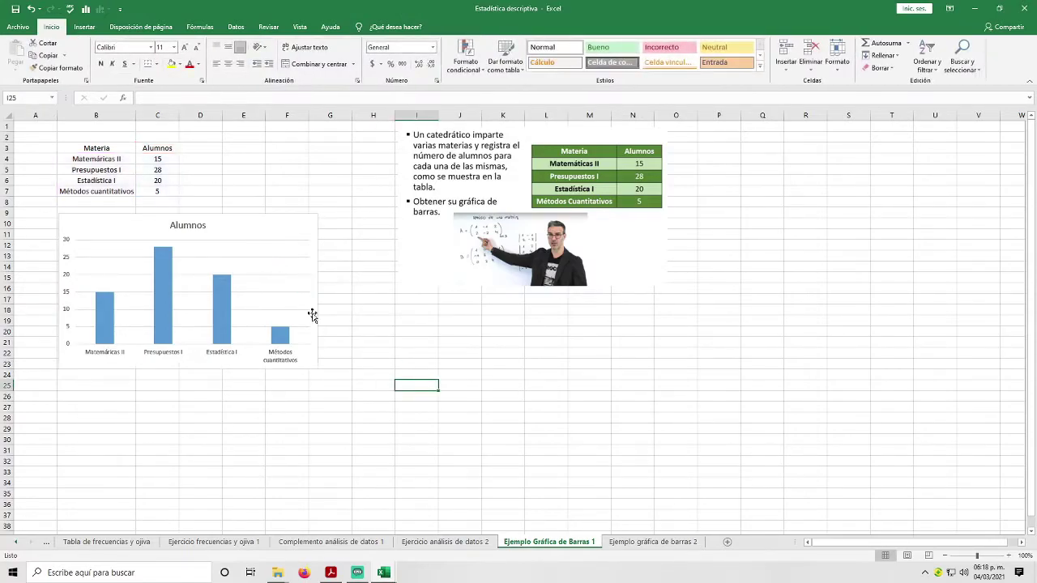
{"action": "left_click", "coordinate": [267, 226]}
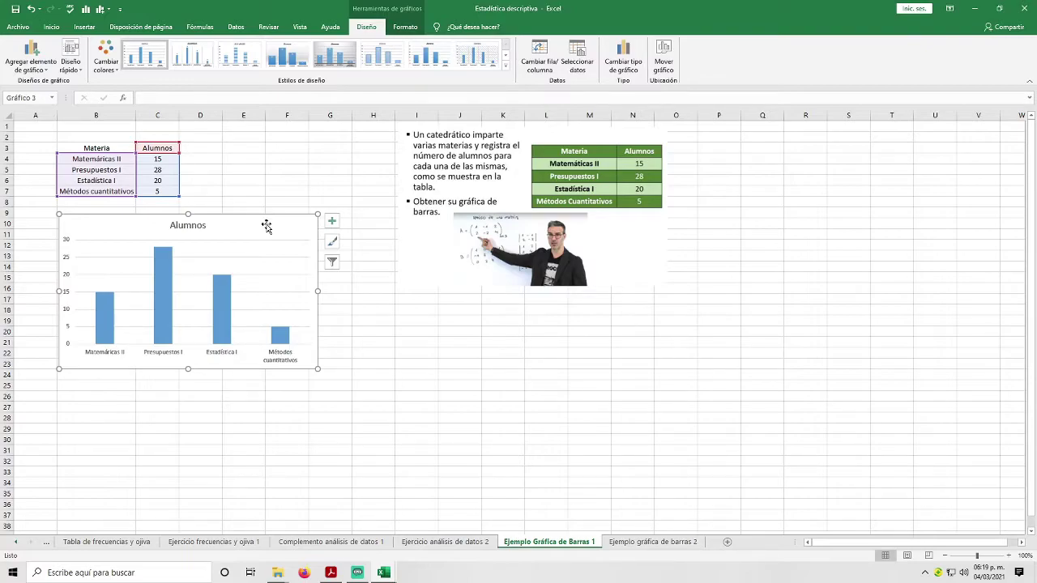
{"action": "left_click", "coordinate": [398, 357]}
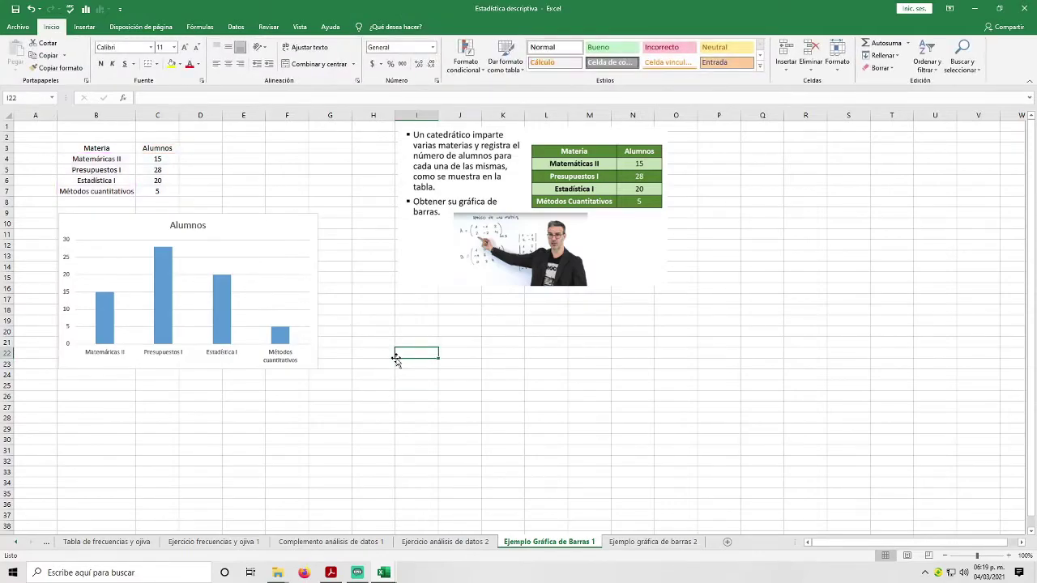
Review the scientists' salary exercise on the sheet Ejemplo gráfica de barras 2 and the Gráfica circular slide in the PDF.
{"action": "left_click", "coordinate": [648, 542]}
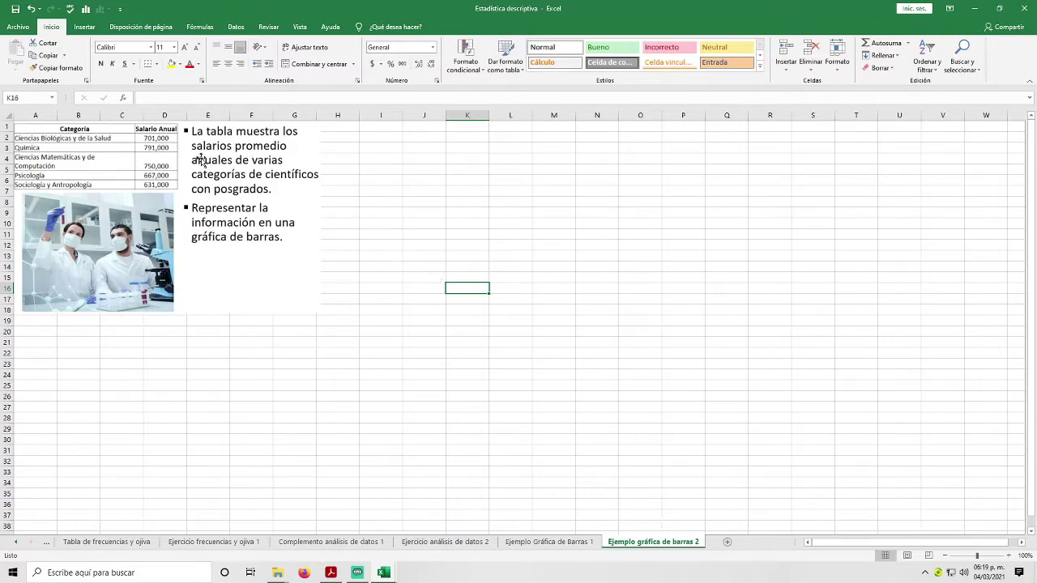
{"action": "left_click", "coordinate": [231, 292]}
{"action": "left_click_drag", "start_coordinate": [321, 215], "coordinate": [317, 216]}
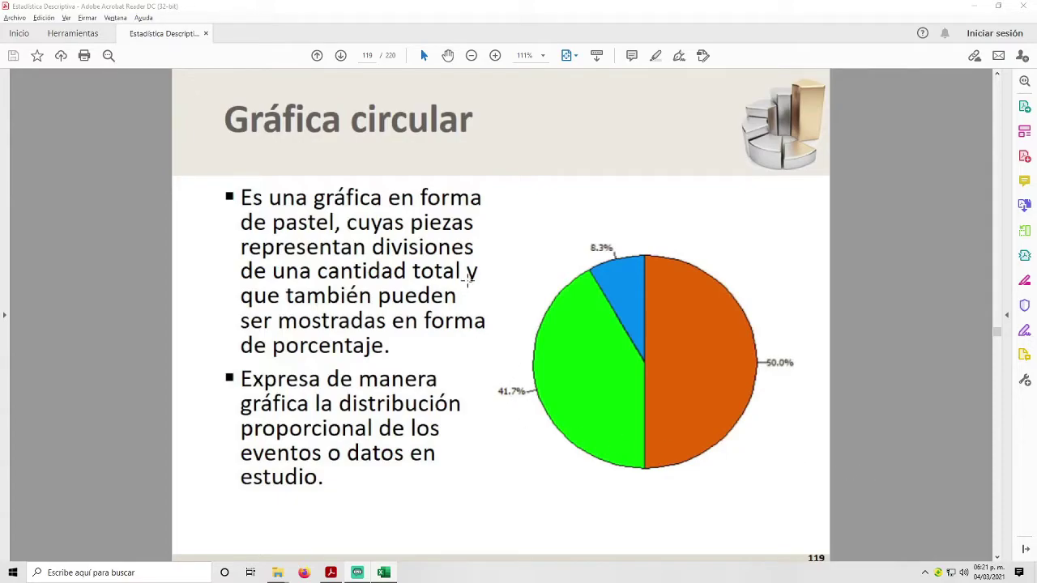
{"action": "scroll", "coordinate": [470, 280], "scroll_direction": "down", "scroll_amount": 1}
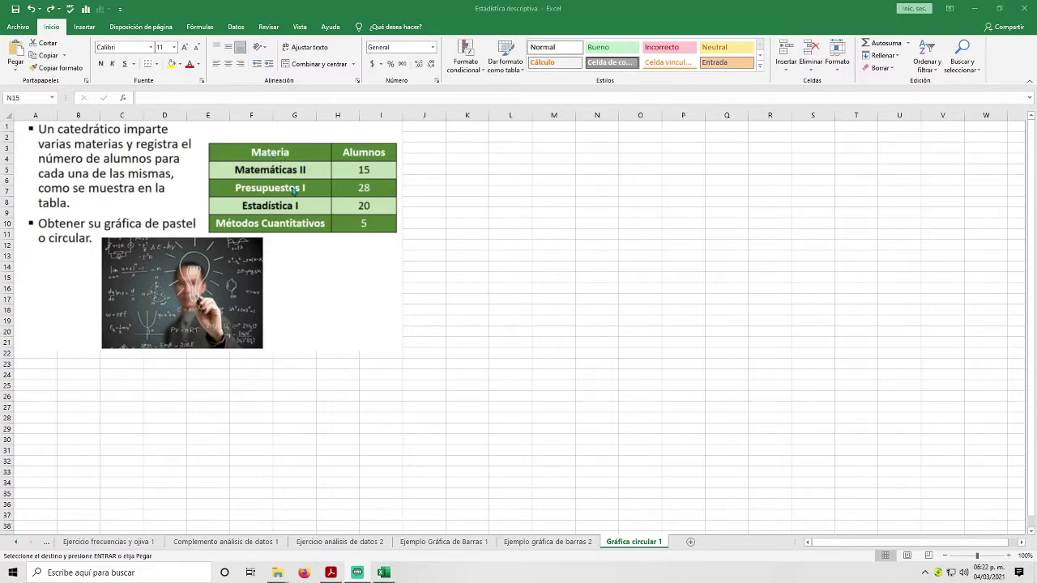
Paste the copied Materia and Alumnos table at L4 of the sheet Gráfica circular 1 and autofit column L.
{"action": "left_click", "coordinate": [500, 160]}
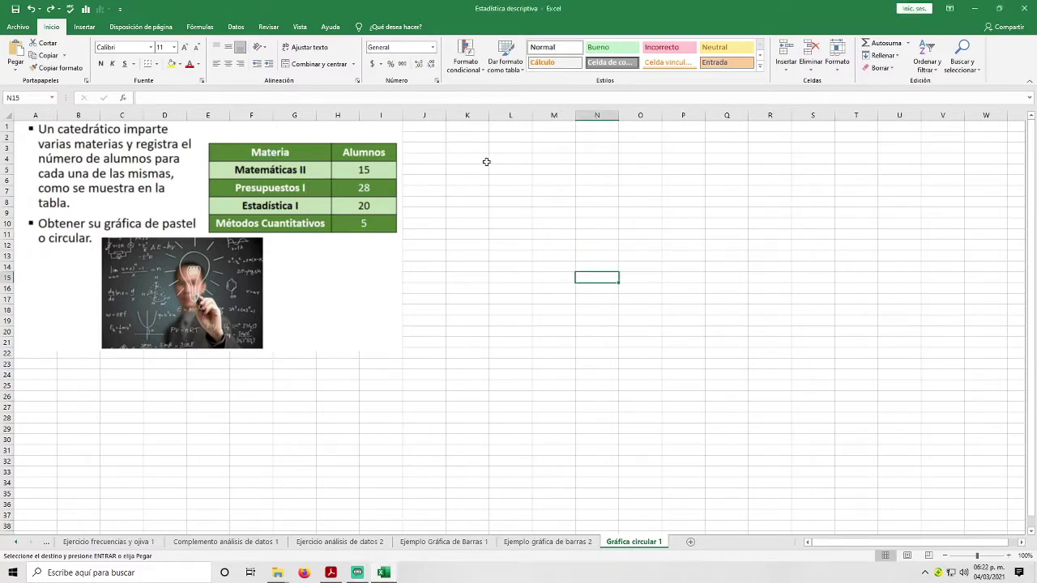
{"action": "left_click", "coordinate": [506, 159]}
{"action": "type", "text": "Materia\tAlumnos Matemáticas II\t15 Presupuestos I\t28 Estadística I\t20 Métodos Cuantitativos\t5"}
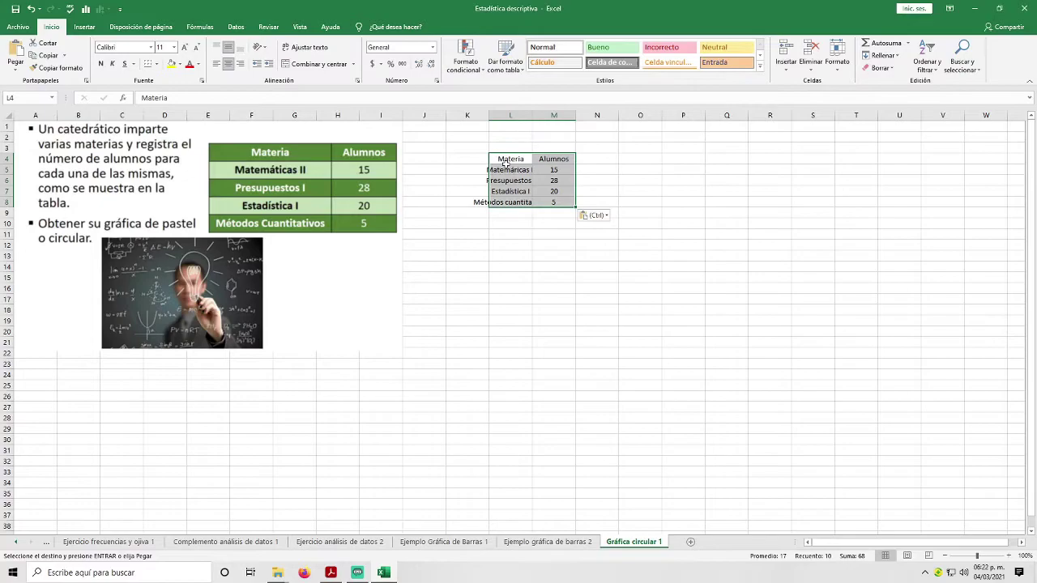
{"action": "double_click", "coordinate": [534, 116]}
{"action": "left_click", "coordinate": [632, 320]}
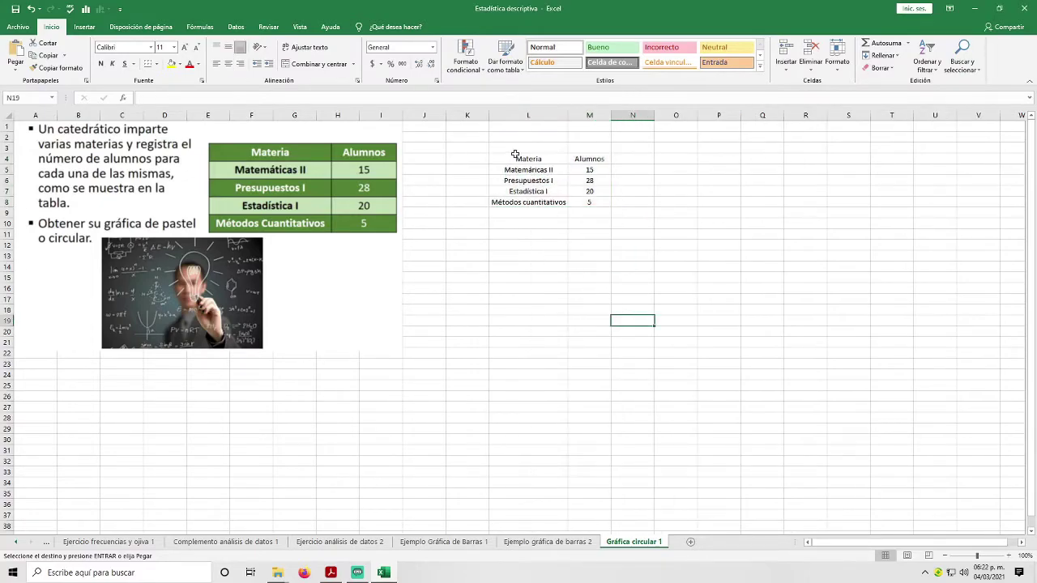
Insert a 2-D pie chart (Circular) of the table in L4:M8 and place it below the table.
{"action": "left_click_drag", "start_coordinate": [515, 155], "coordinate": [590, 202]}
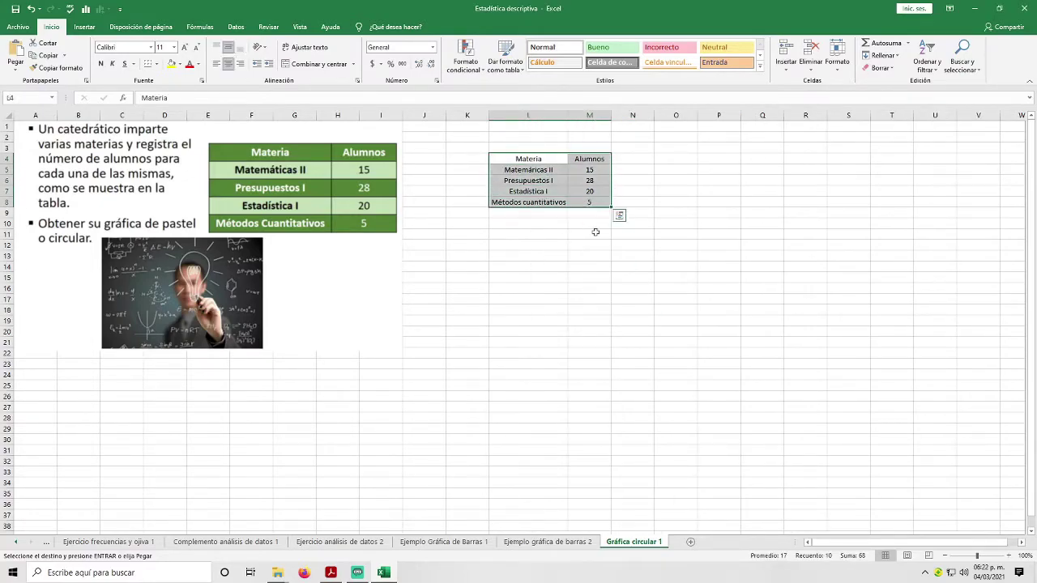
{"action": "left_click", "coordinate": [84, 28]}
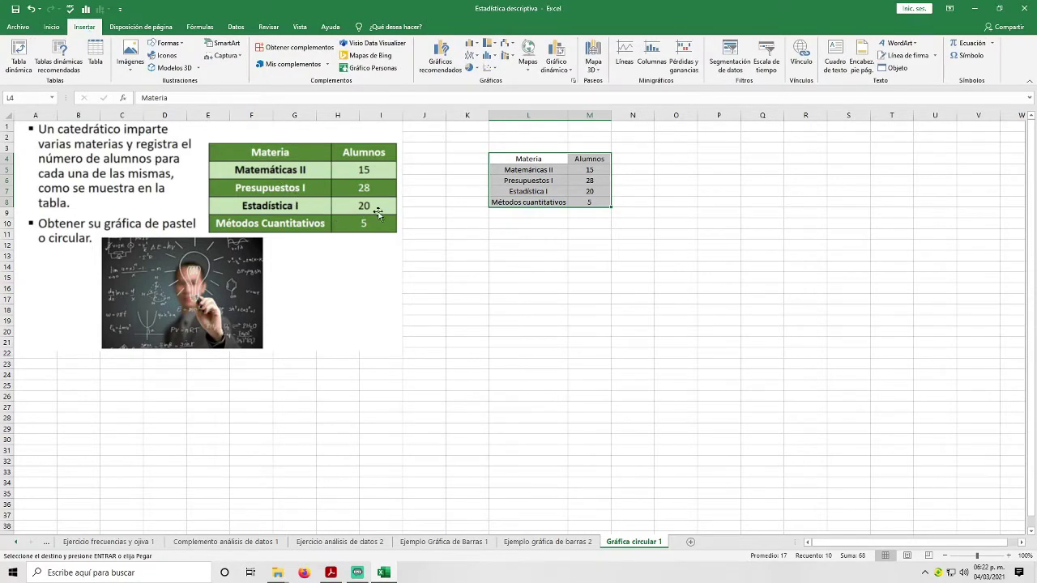
{"action": "left_click", "coordinate": [478, 70]}
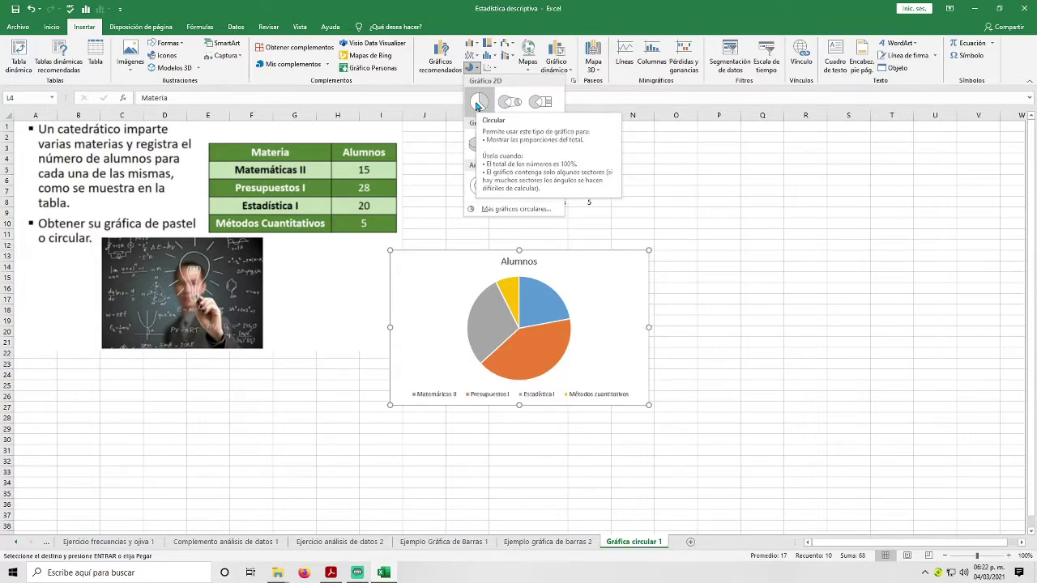
{"action": "left_click", "coordinate": [478, 103]}
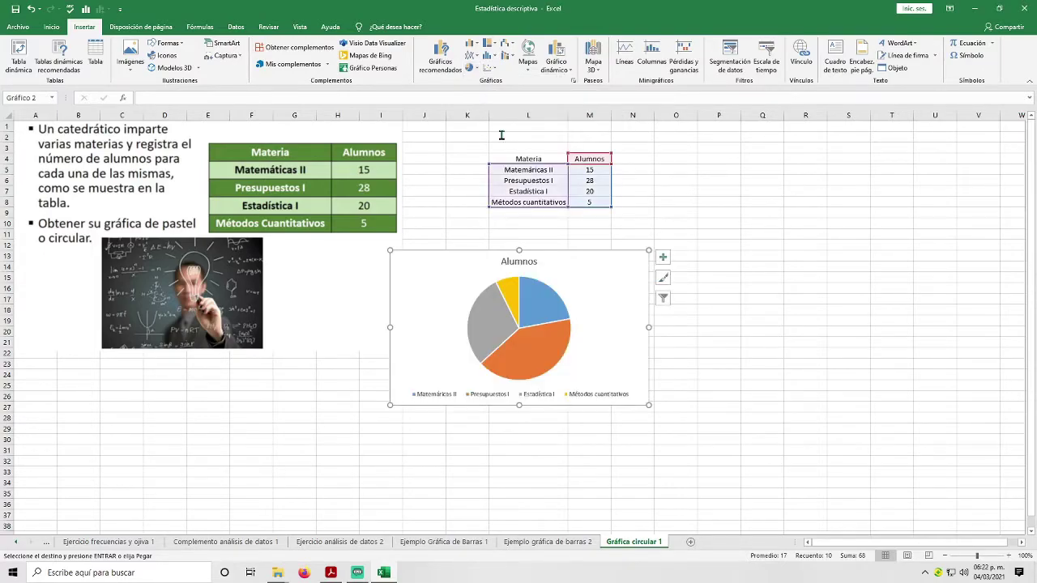
{"action": "left_click_drag", "start_coordinate": [592, 257], "coordinate": [637, 254]}
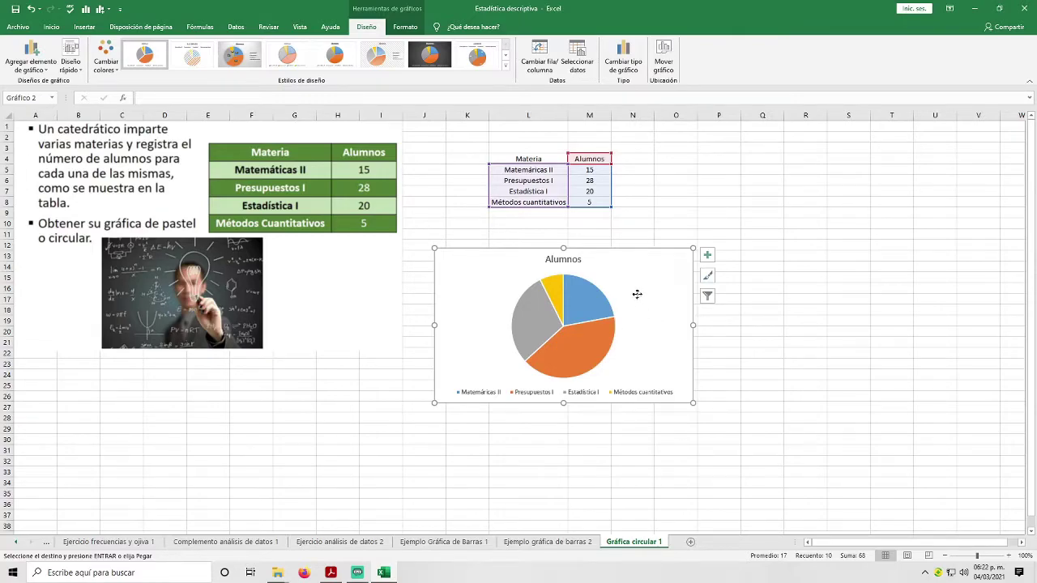
{"action": "left_click", "coordinate": [735, 350]}
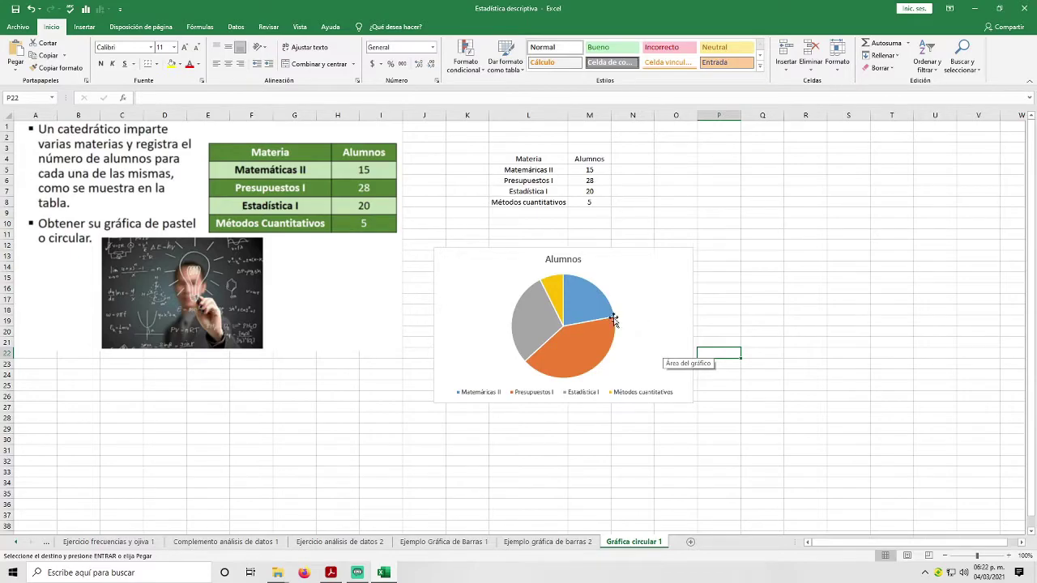
Add data labels to the slices of the Alumnos pie chart.
{"action": "mouse_move", "coordinate": [555, 363]}
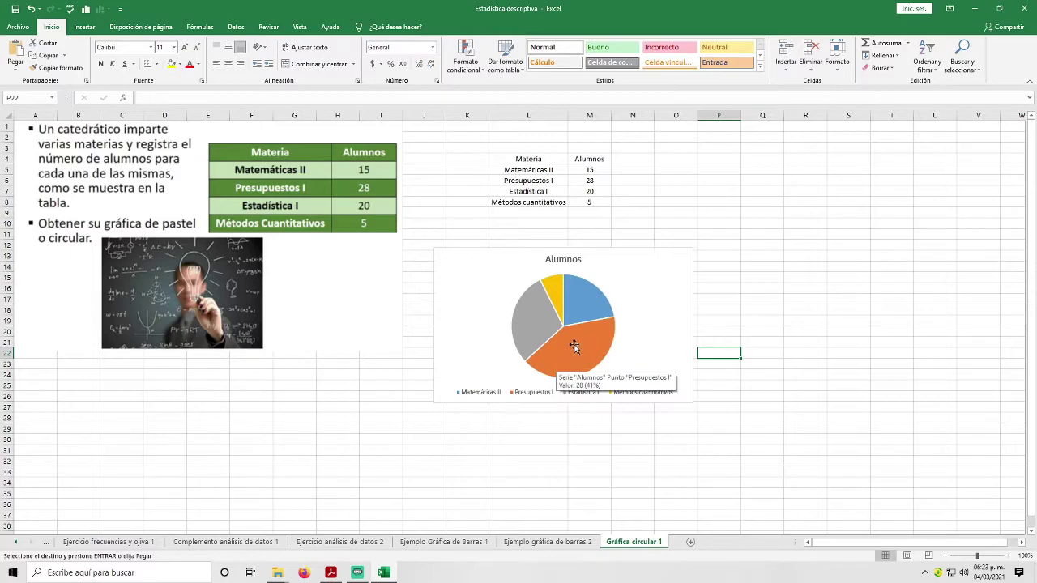
{"action": "right_click", "coordinate": [575, 350]}
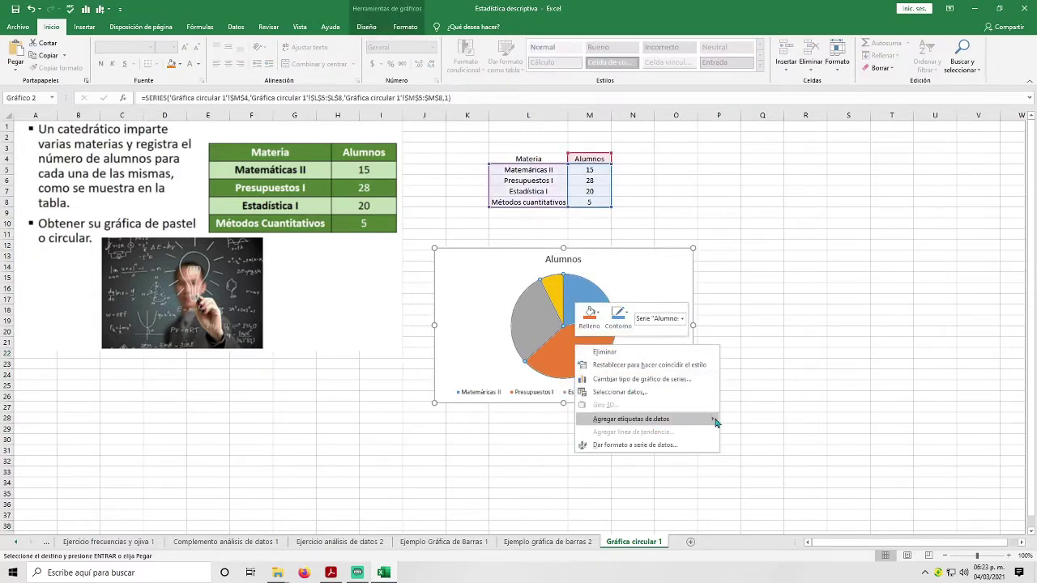
{"action": "mouse_move", "coordinate": [715, 422]}
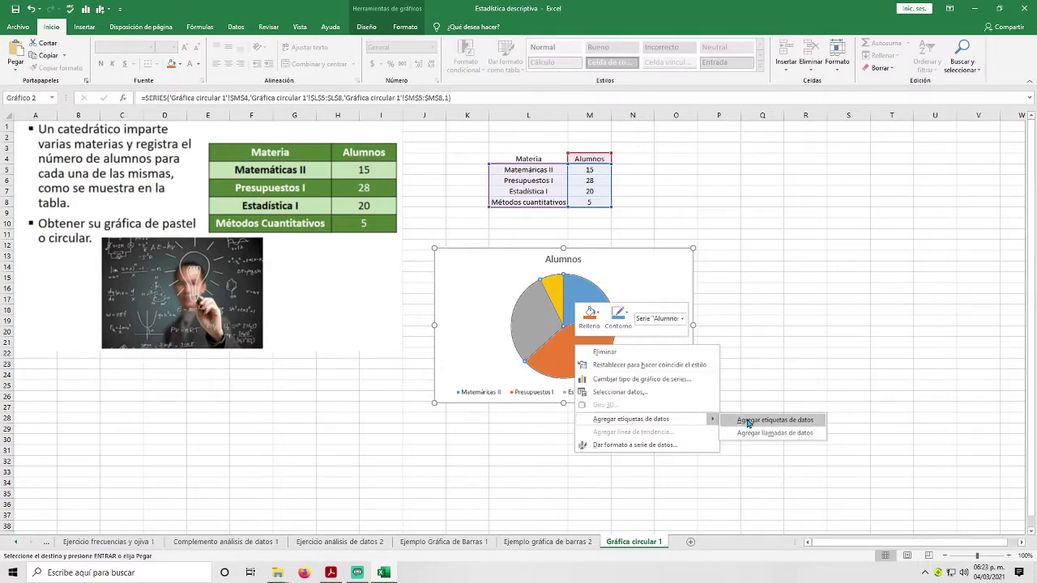
{"action": "left_click", "coordinate": [748, 420]}
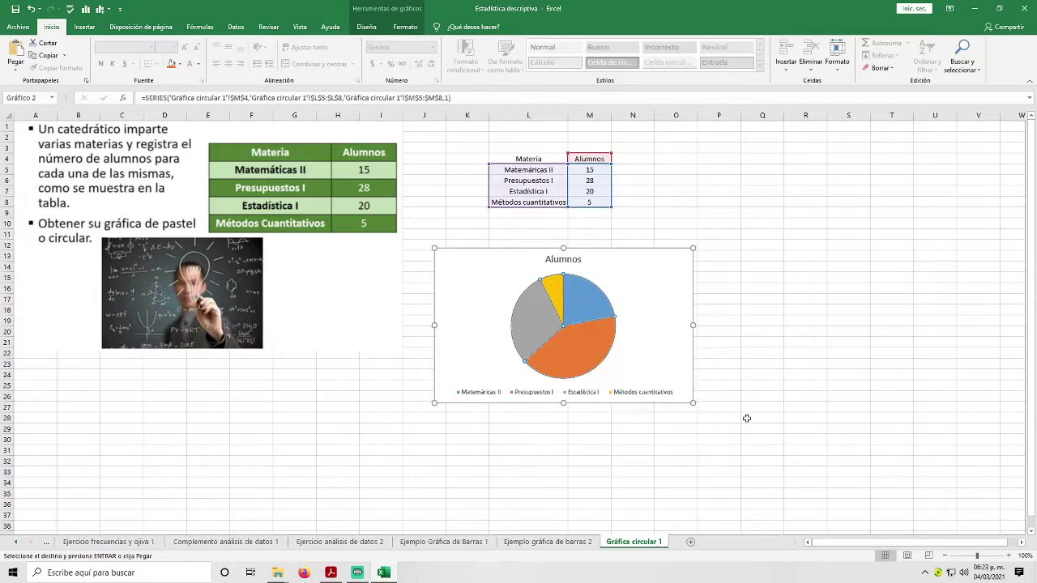
{"action": "left_click", "coordinate": [746, 417]}
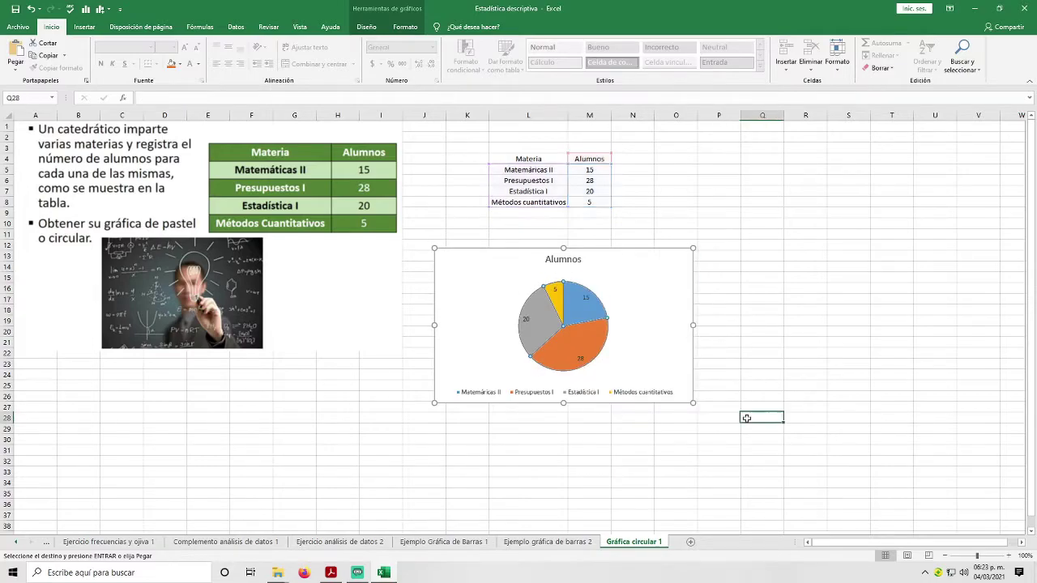
Format the pie chart's data labels to also include Porcentaje and Clave de leyenda.
{"action": "right_click", "coordinate": [628, 365]}
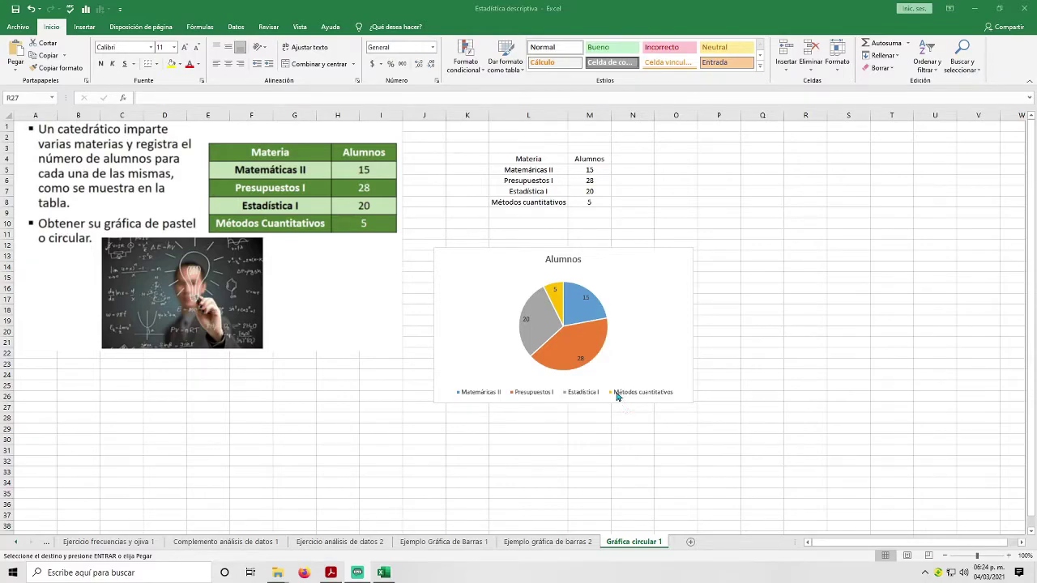
{"action": "mouse_move", "coordinate": [580, 342]}
{"action": "left_click", "coordinate": [575, 337]}
{"action": "right_click", "coordinate": [574, 336]}
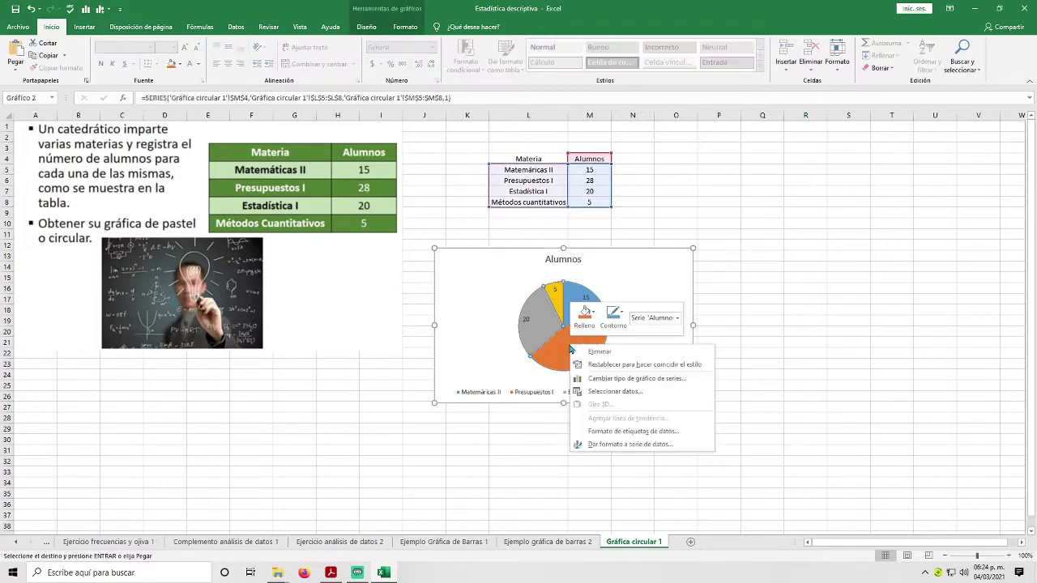
{"action": "left_click", "coordinate": [693, 432]}
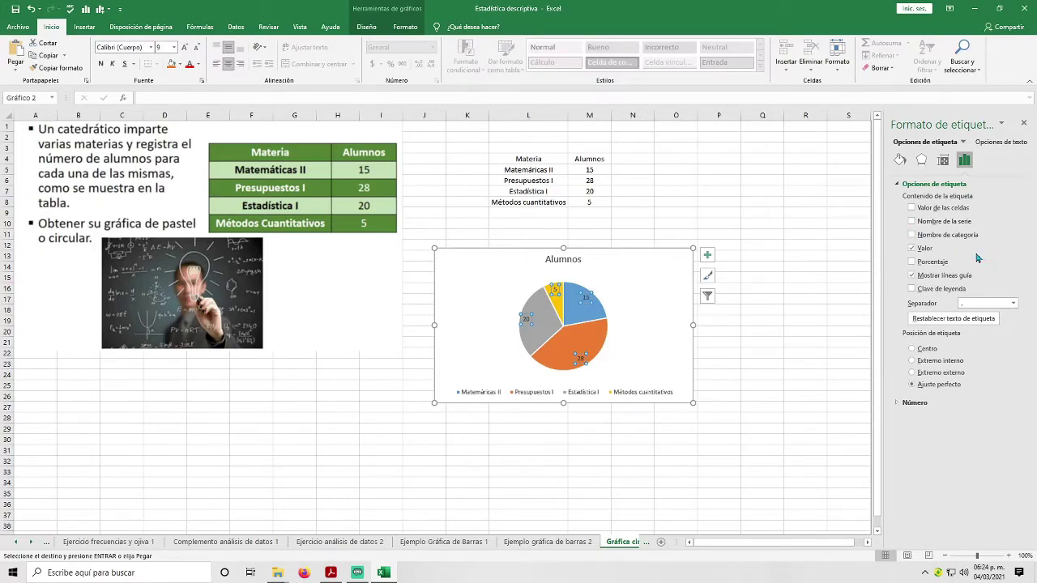
{"action": "left_click", "coordinate": [922, 268]}
{"action": "left_click", "coordinate": [935, 294]}
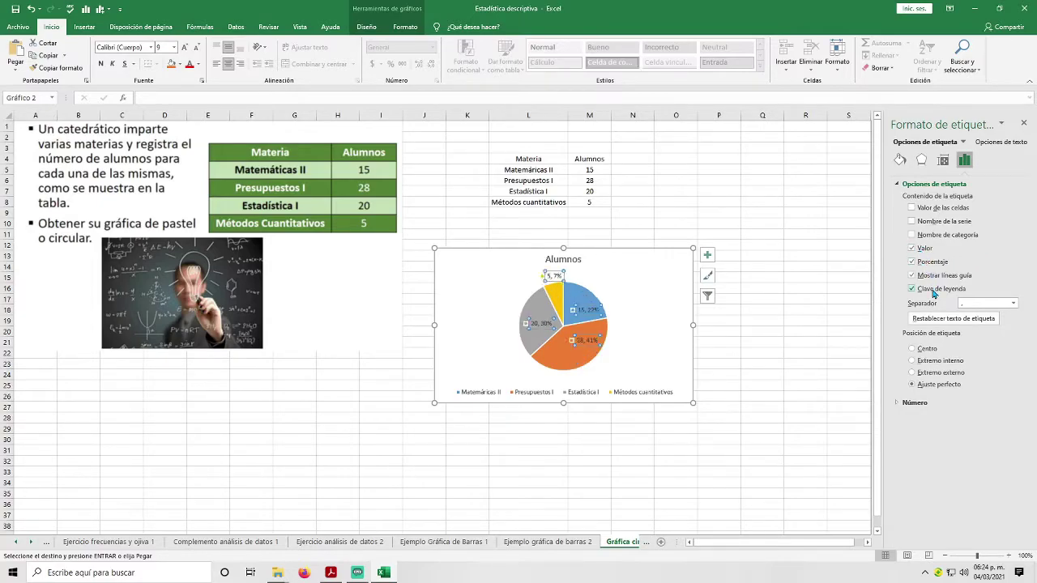
Set the data labels' separator to (Nueva línea) and close the label formatting options.
{"action": "left_click", "coordinate": [1013, 304]}
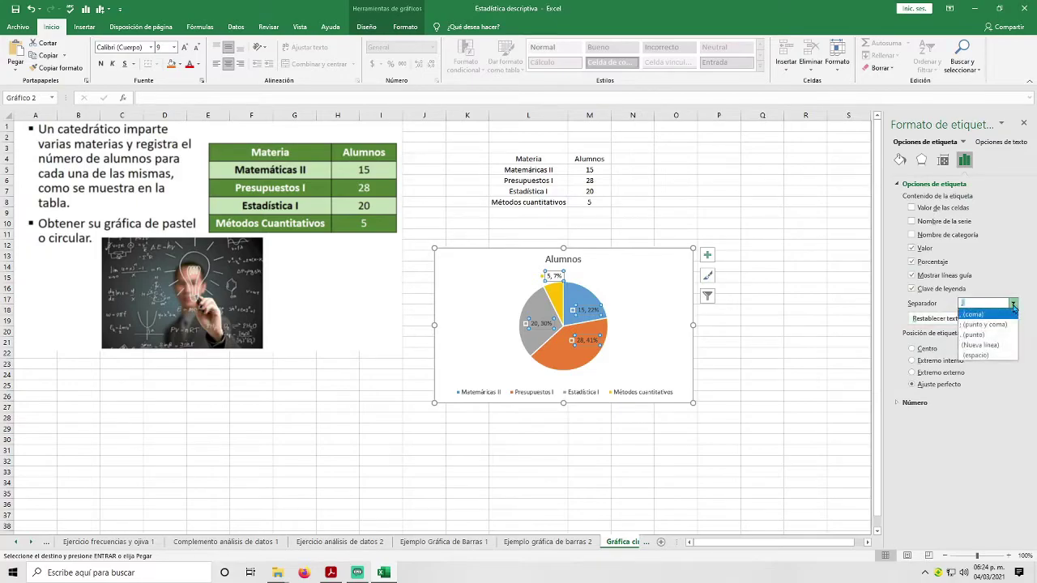
{"action": "left_click", "coordinate": [1009, 346]}
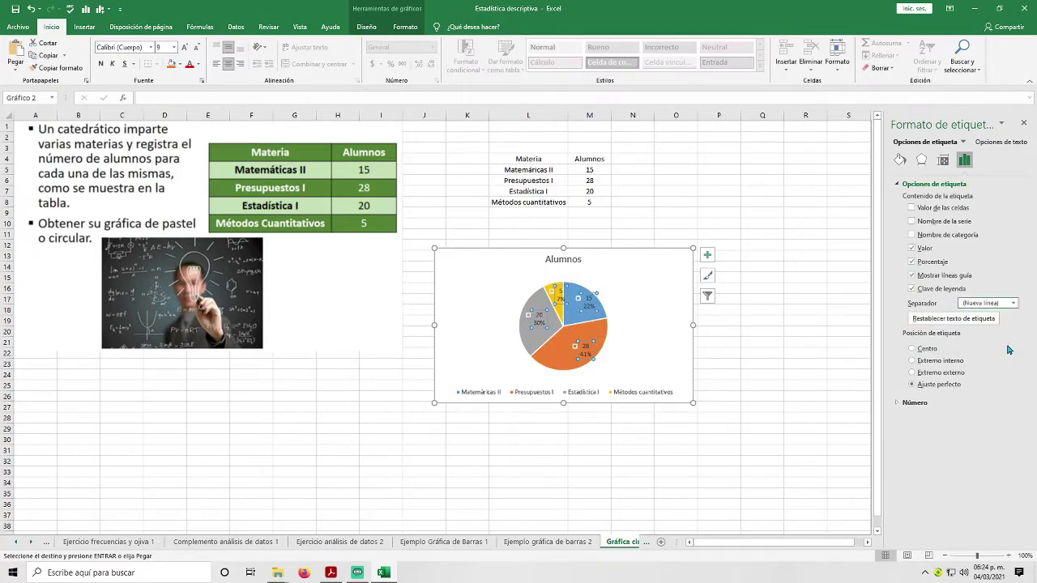
{"action": "left_click", "coordinate": [1023, 125]}
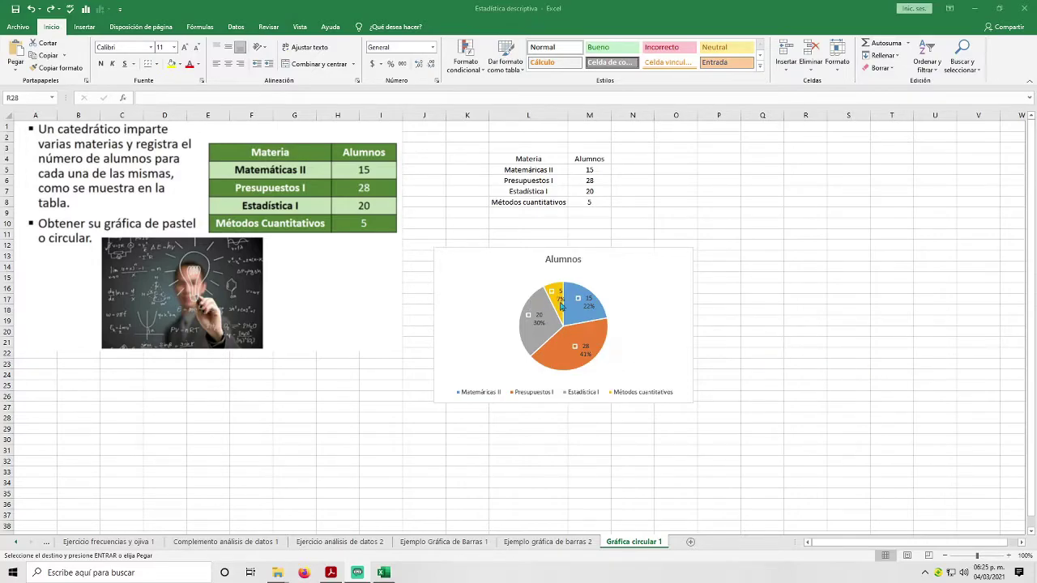
Move the four data labels of the Alumnos pie chart outside the pie, each beside its own slice.
{"action": "left_click", "coordinate": [590, 308]}
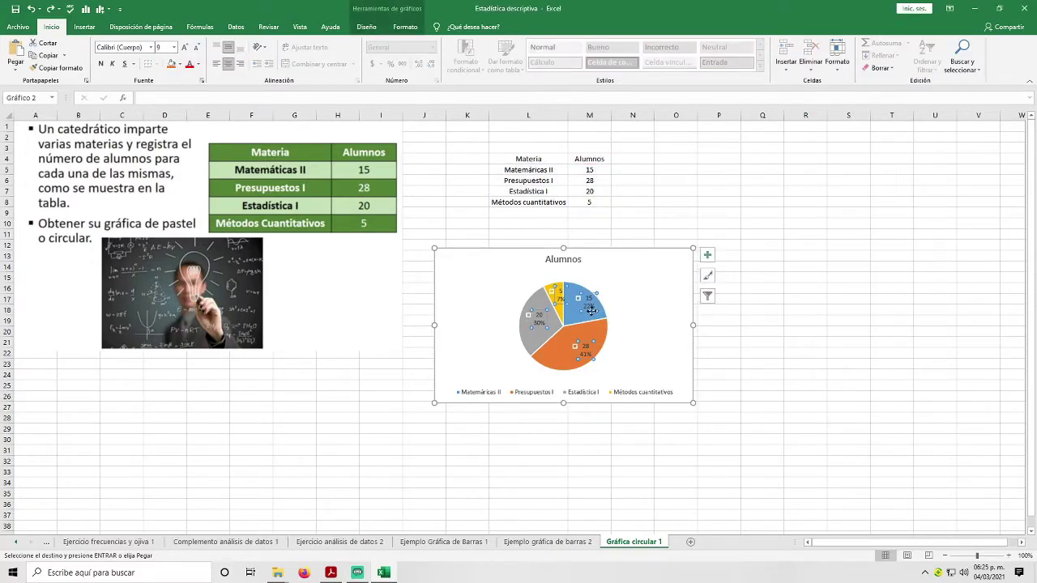
{"action": "left_click_drag", "start_coordinate": [591, 310], "coordinate": [612, 288]}
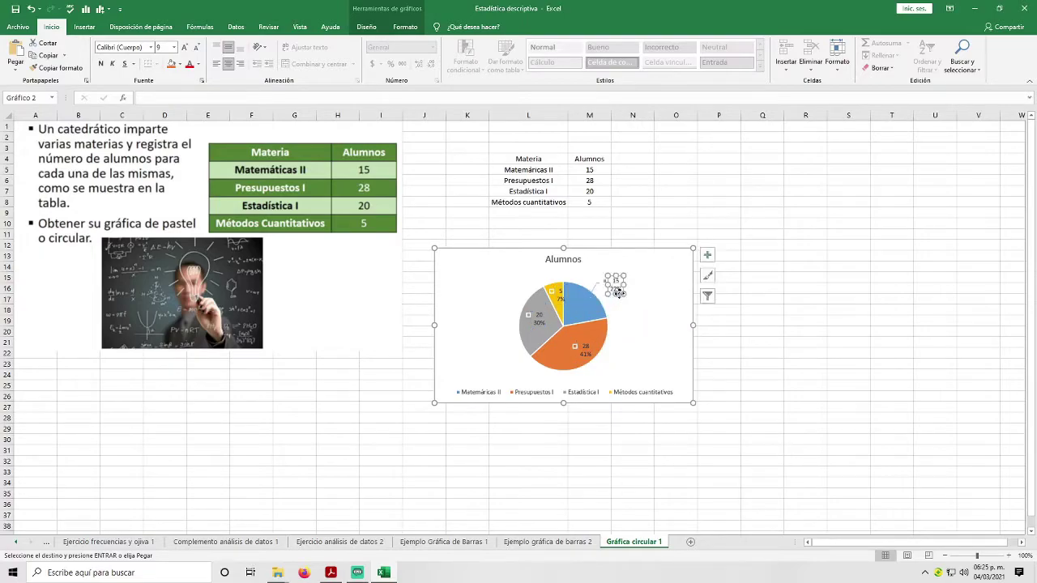
{"action": "left_click", "coordinate": [585, 349]}
{"action": "left_click_drag", "start_coordinate": [587, 350], "coordinate": [617, 354]}
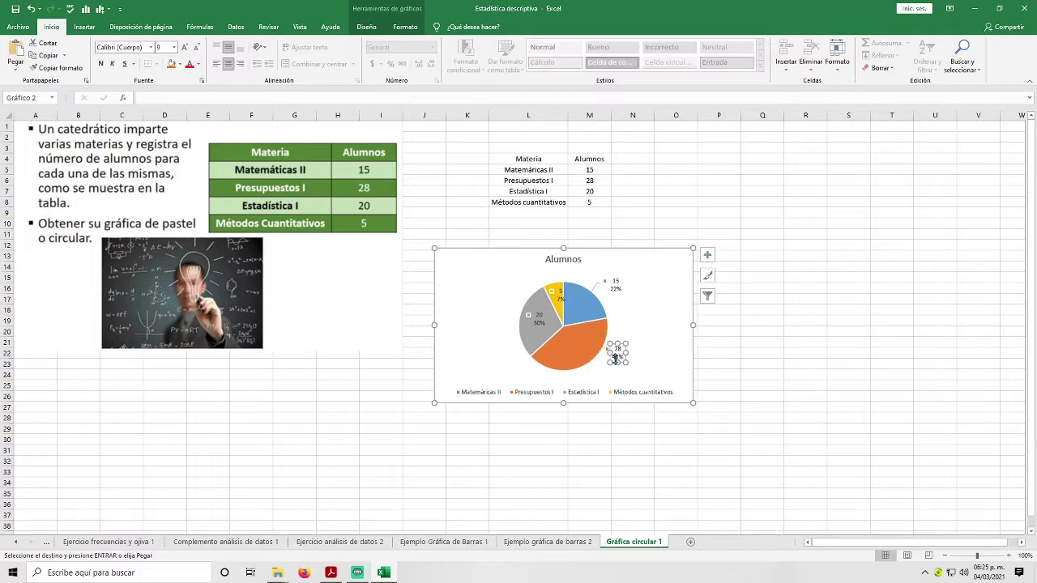
{"action": "left_click", "coordinate": [563, 293]}
{"action": "left_click", "coordinate": [565, 292]}
{"action": "left_click_drag", "start_coordinate": [564, 292], "coordinate": [547, 278]}
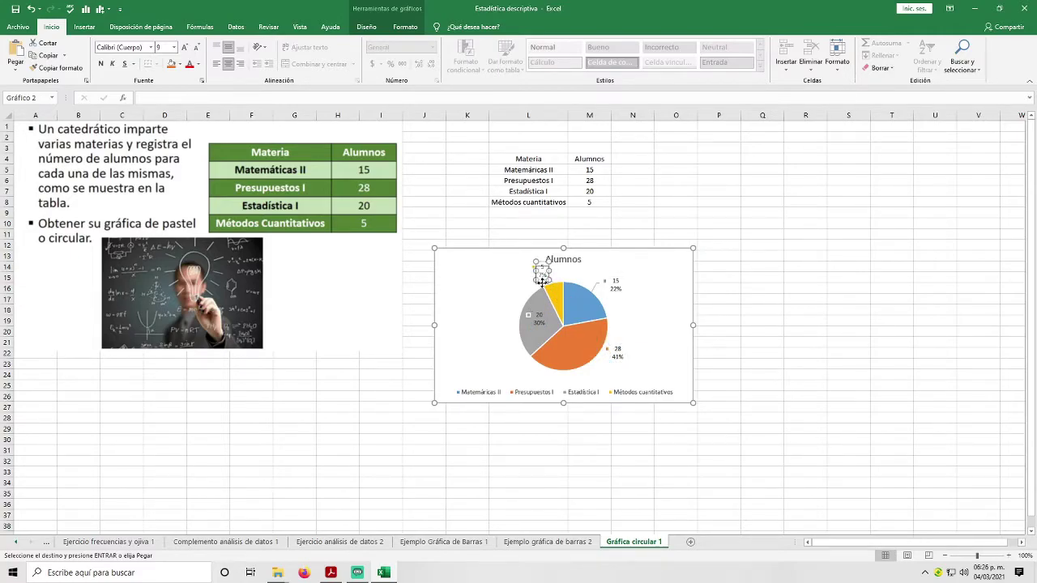
{"action": "left_click", "coordinate": [540, 323]}
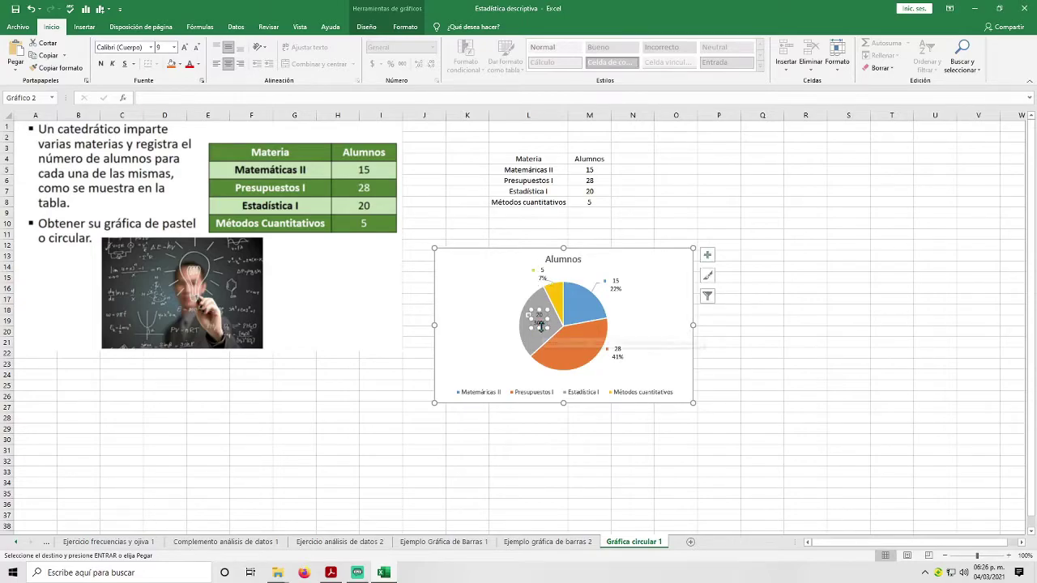
{"action": "left_click_drag", "start_coordinate": [542, 327], "coordinate": [501, 324]}
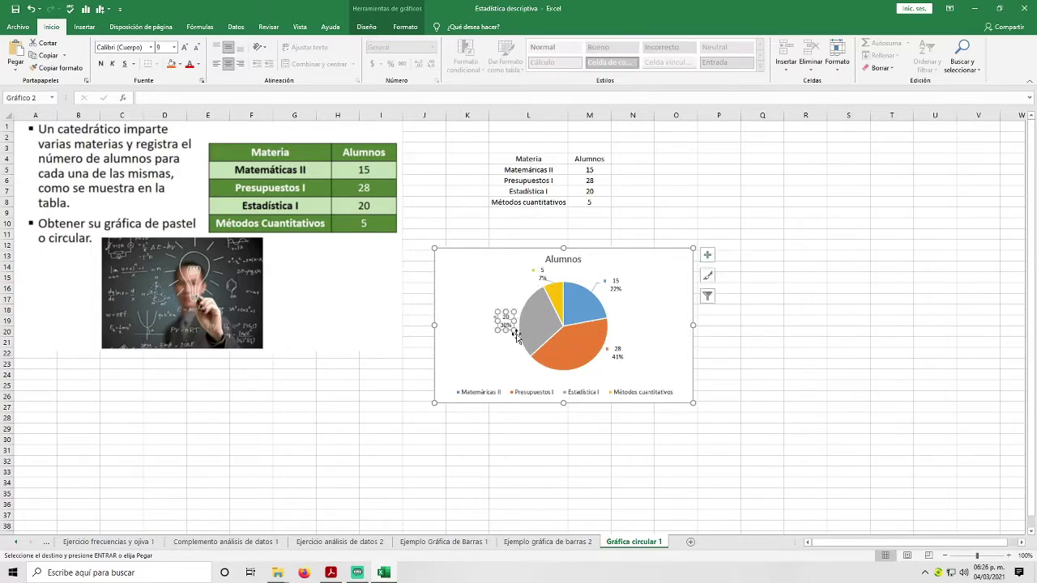
{"action": "left_click", "coordinate": [634, 324]}
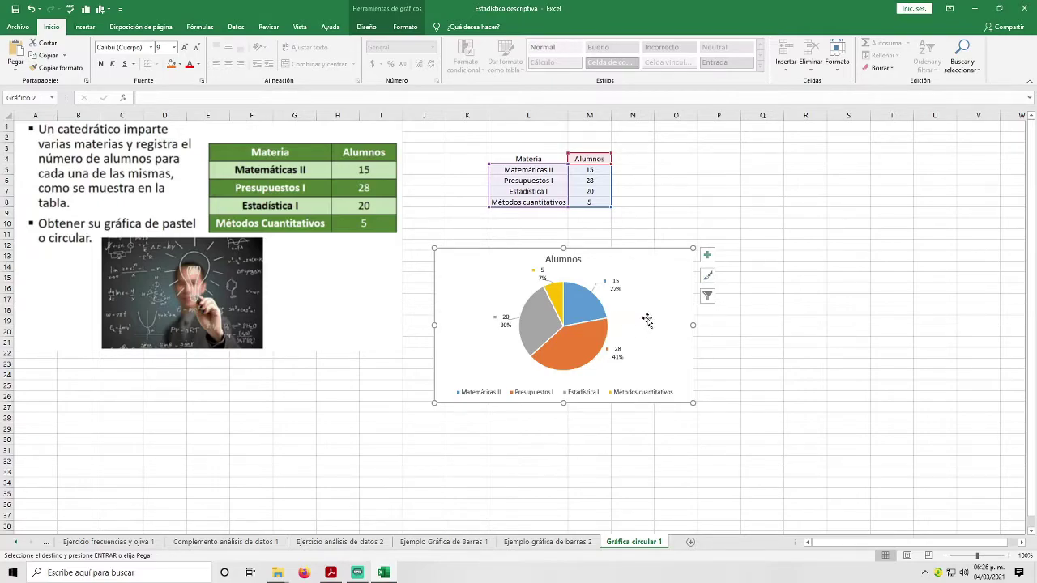
{"action": "left_click", "coordinate": [582, 306]}
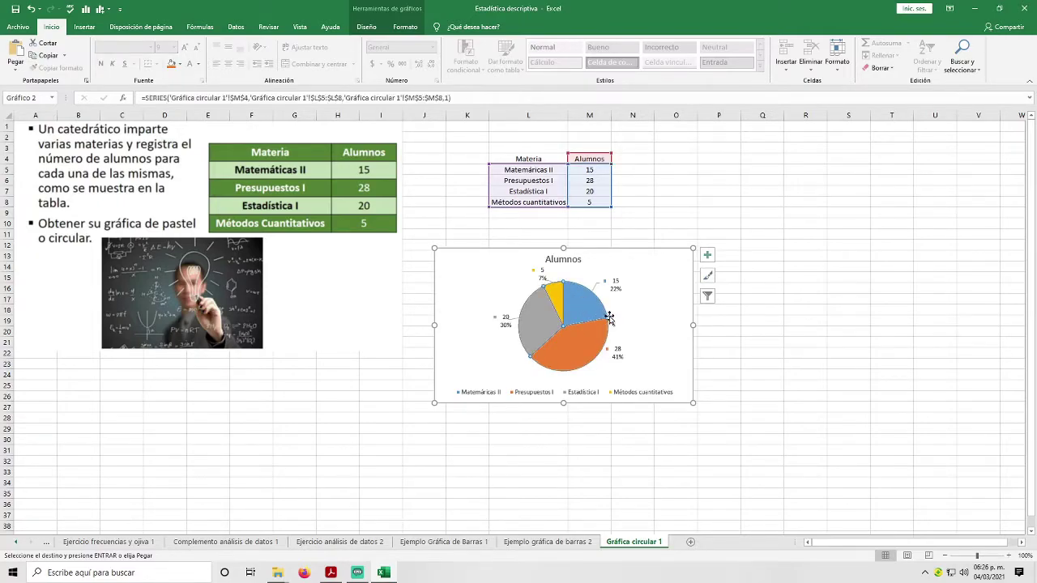
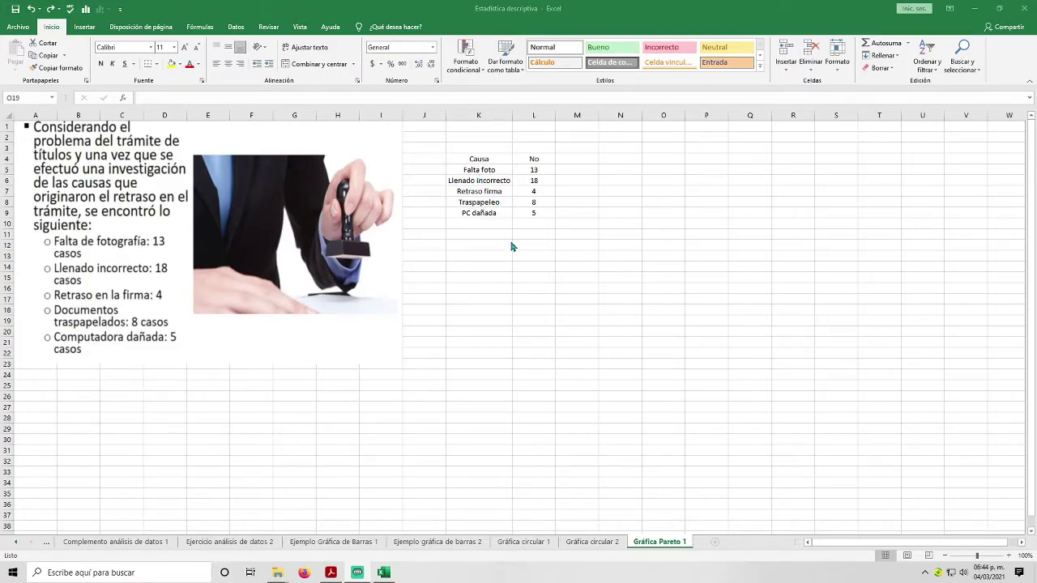
Sort the cause table in K4:L9 by the No column, De mayor a menor, using a custom sort.
{"action": "left_click", "coordinate": [484, 160]}
{"action": "left_click_drag", "start_coordinate": [484, 161], "coordinate": [534, 213]}
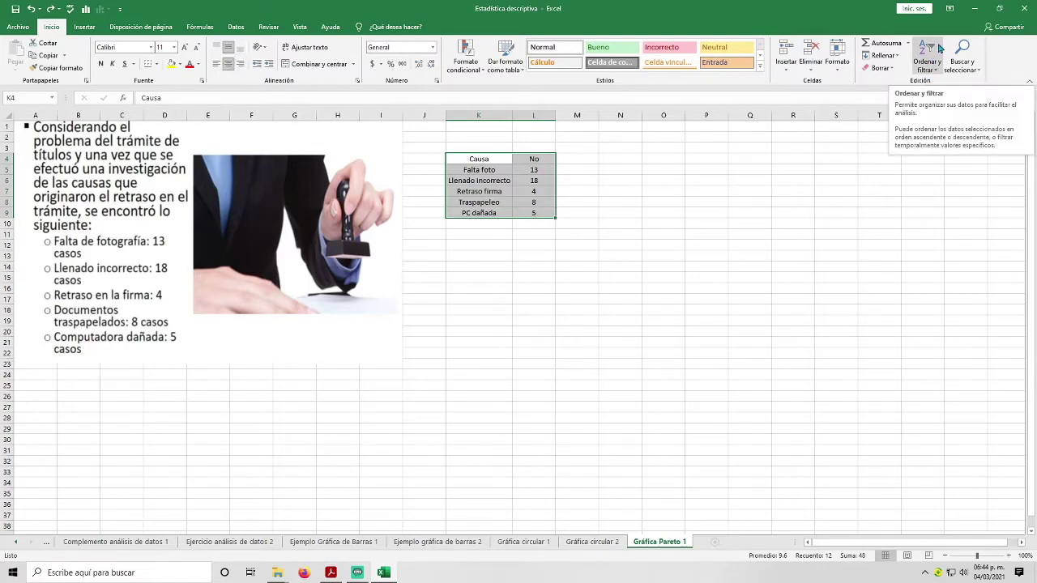
{"action": "left_click", "coordinate": [933, 53]}
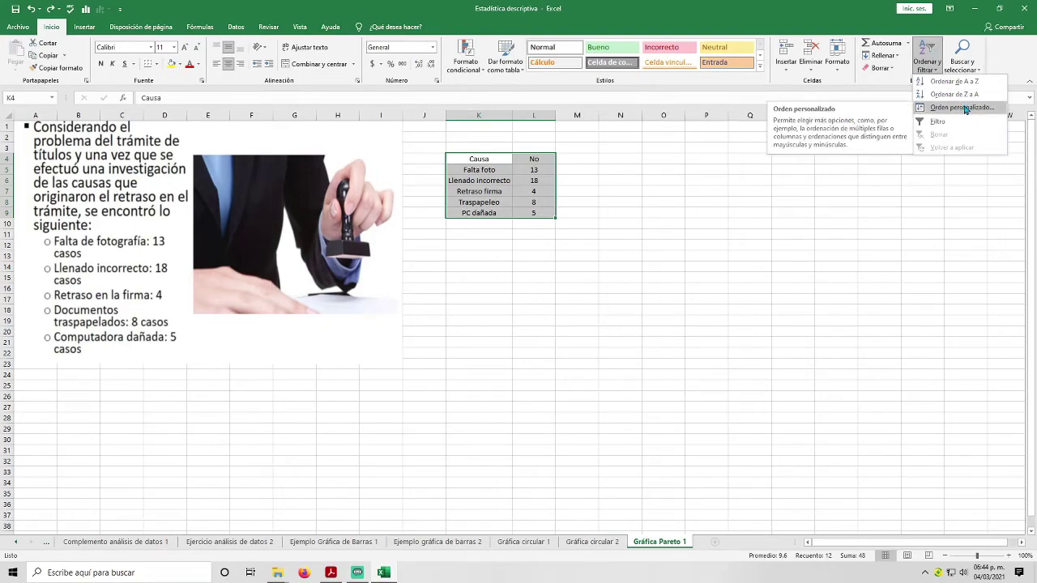
{"action": "left_click", "coordinate": [964, 108]}
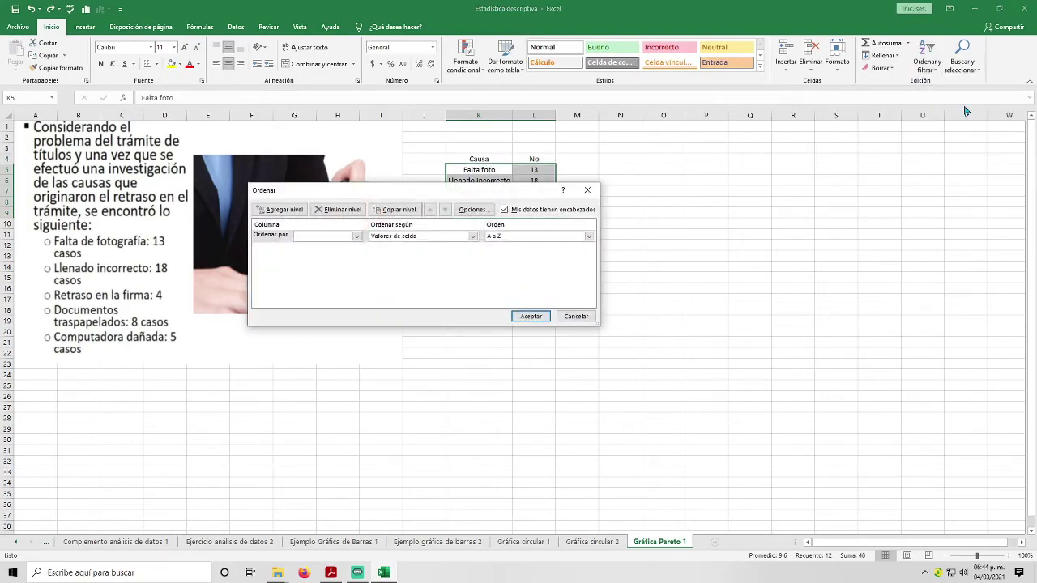
{"action": "left_click", "coordinate": [361, 238]}
{"action": "left_click", "coordinate": [332, 254]}
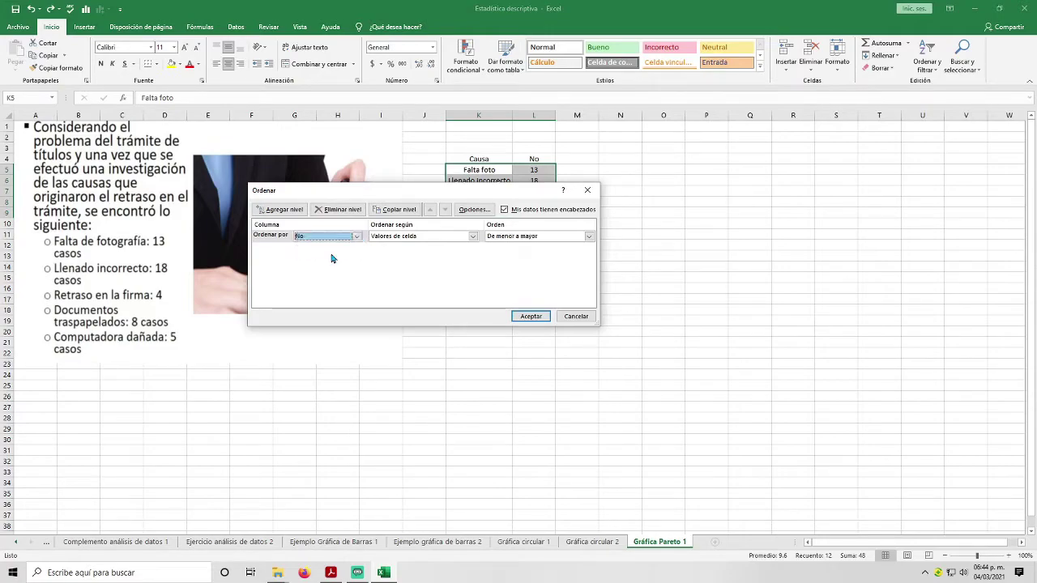
{"action": "left_click", "coordinate": [589, 236]}
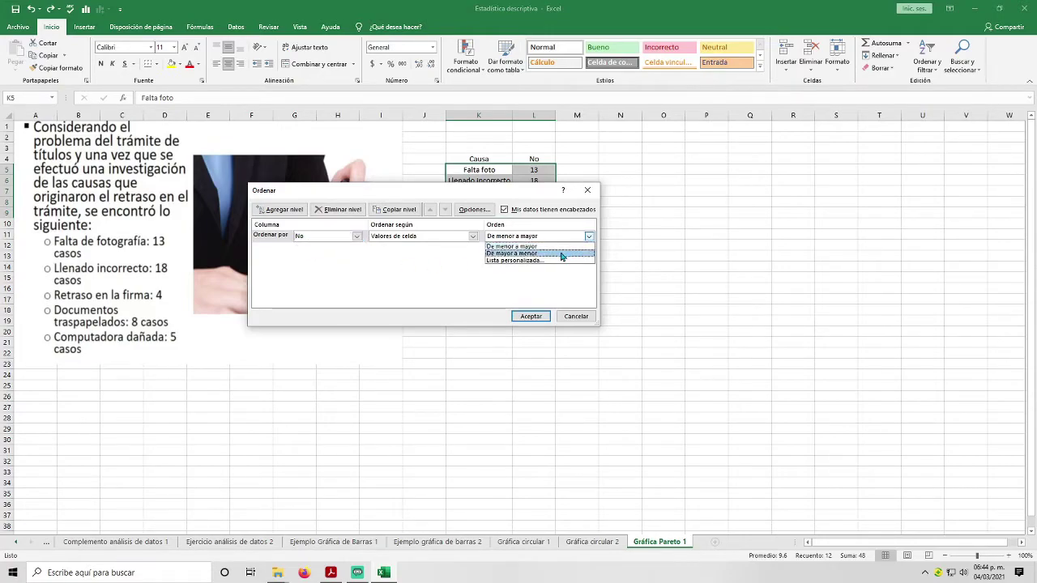
{"action": "left_click", "coordinate": [532, 254]}
{"action": "left_click", "coordinate": [531, 317]}
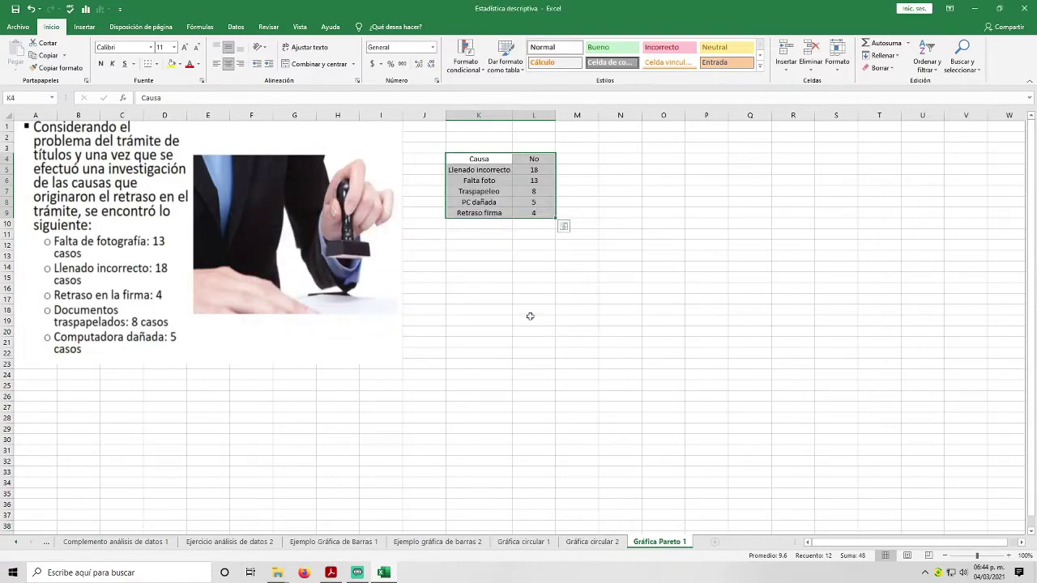
{"action": "left_click", "coordinate": [534, 254]}
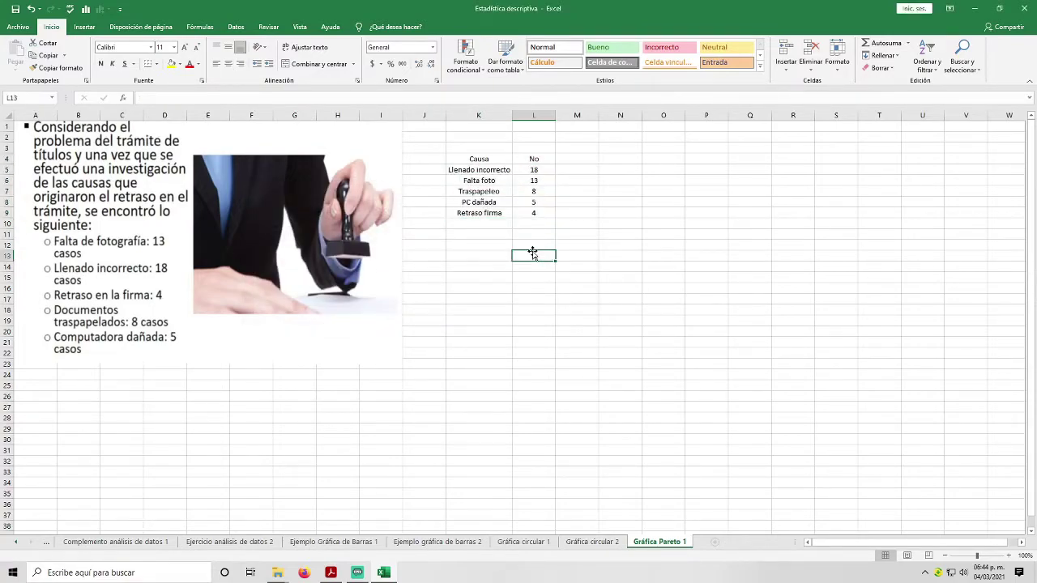
Total the No column in L10 with the formula =SUMA(L5:L9).
{"action": "left_click", "coordinate": [536, 224]}
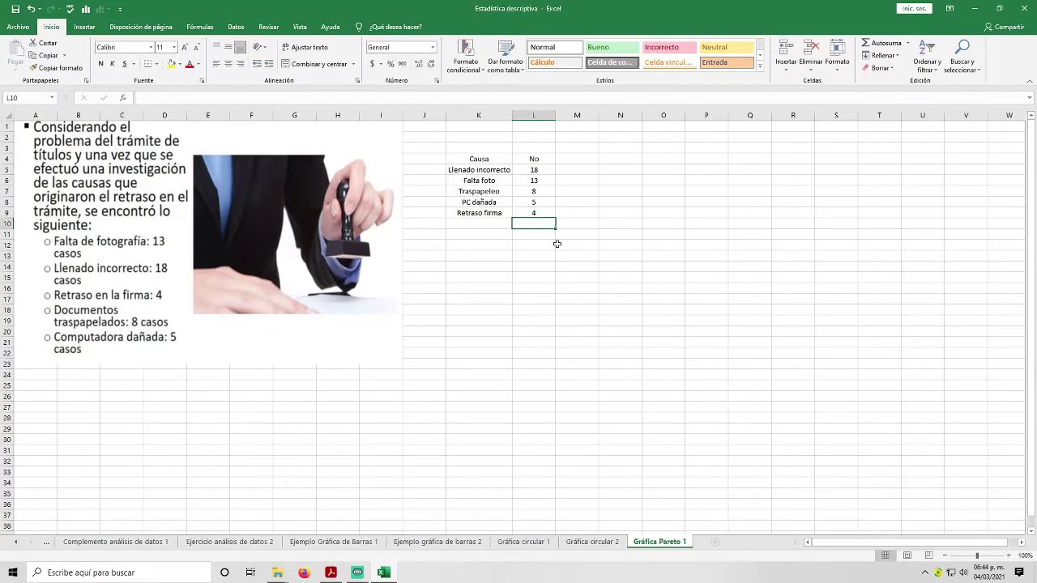
{"action": "type", "text": "="}
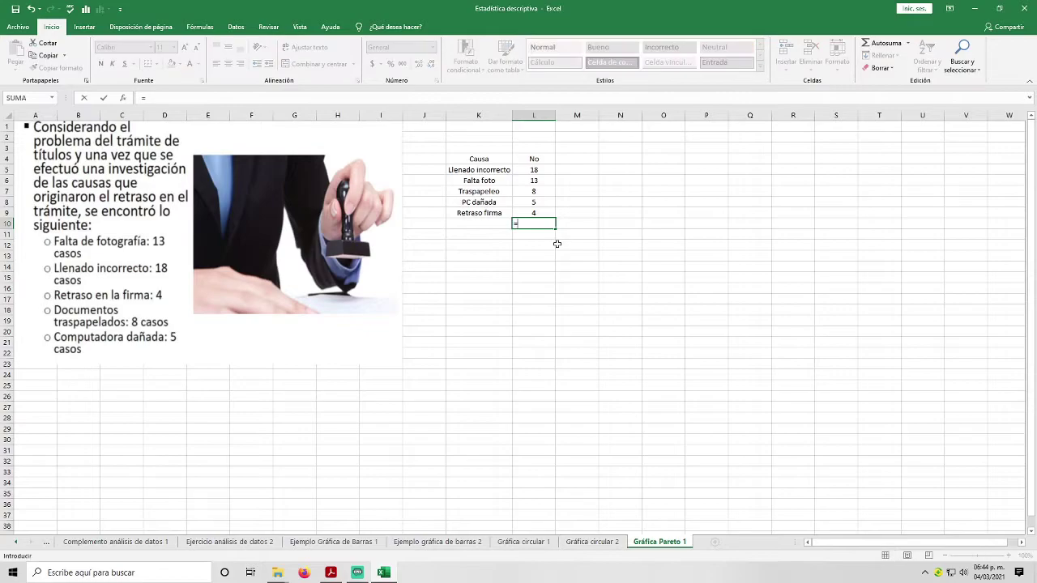
{"action": "type", "text": "suma"}
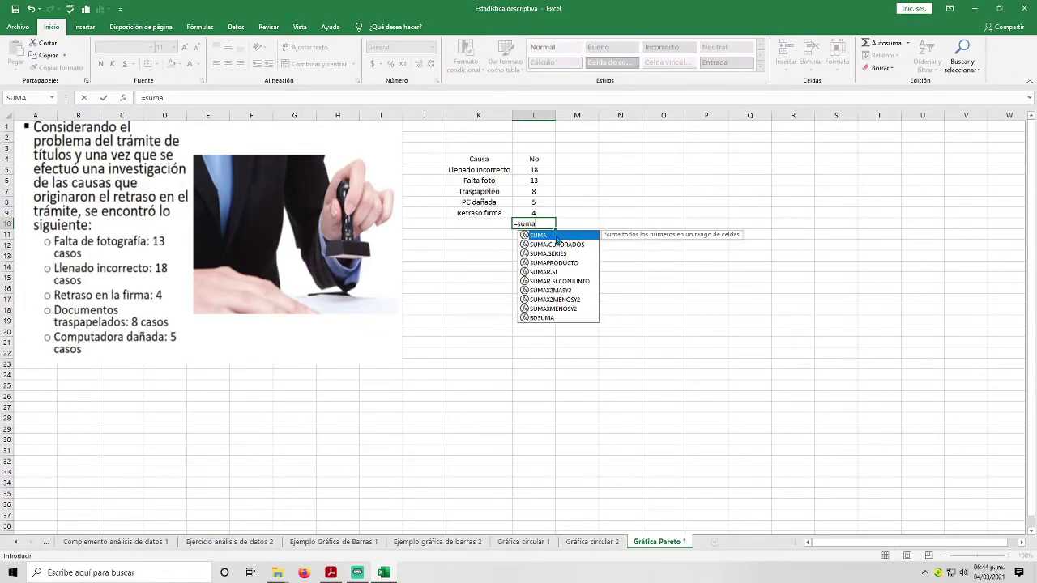
{"action": "double_click", "coordinate": [558, 236]}
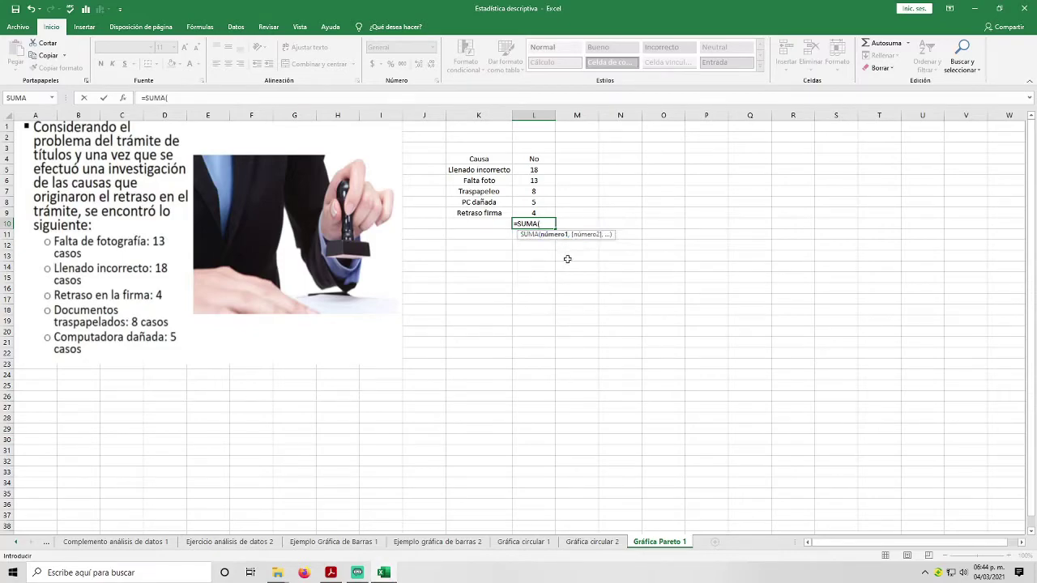
{"action": "left_click_drag", "start_coordinate": [535, 171], "coordinate": [536, 211]}
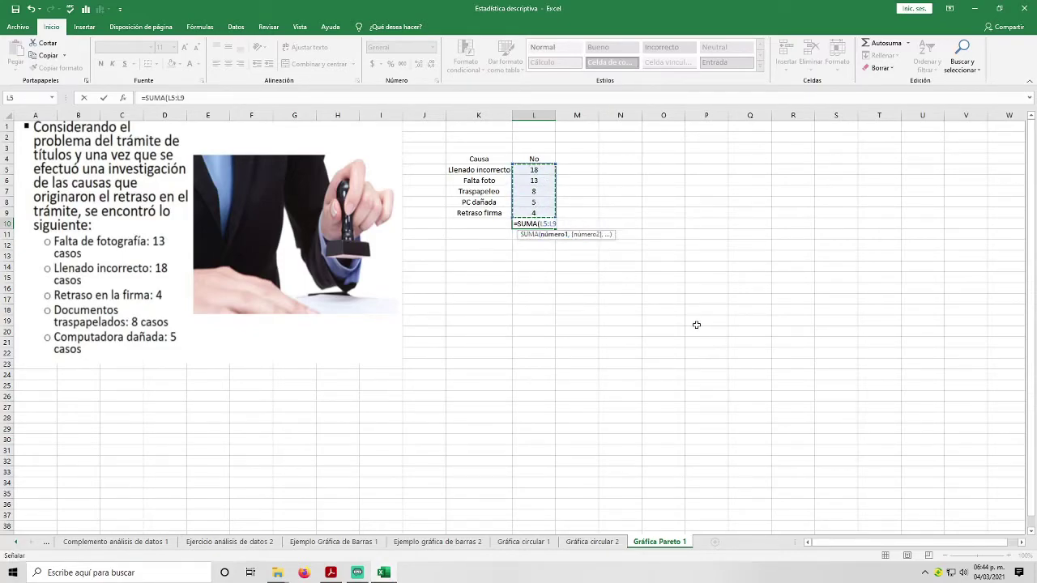
{"action": "type", "text": ")"}
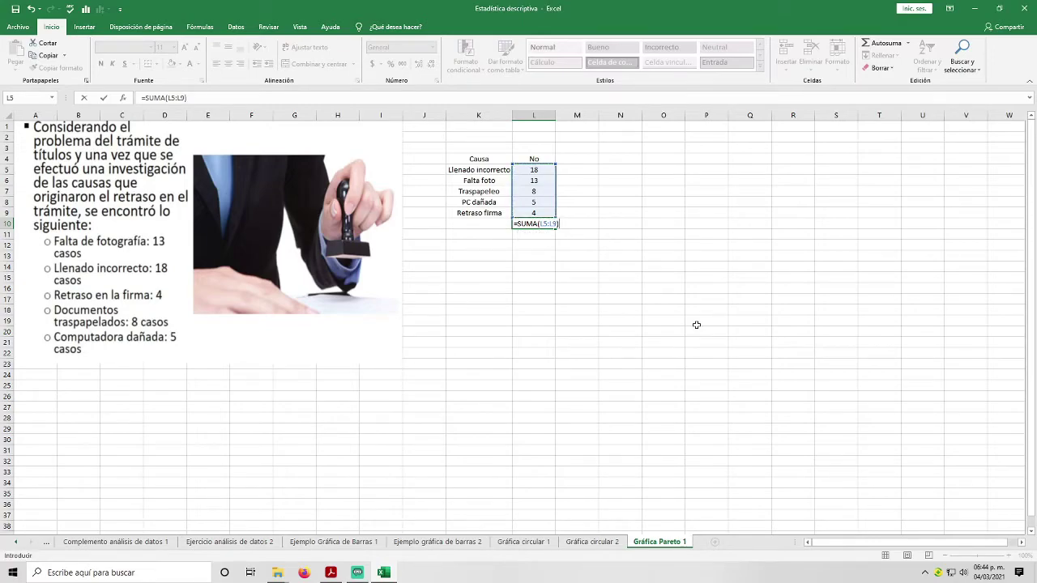
{"action": "key", "text": "Return"}
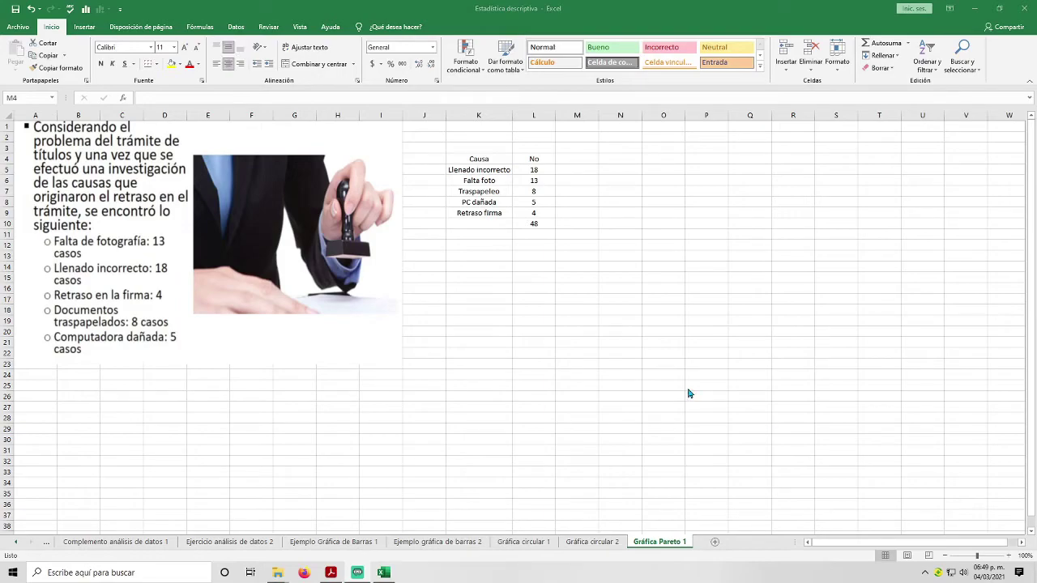
Add the column header fr in M4 beside the No column.
{"action": "left_click", "coordinate": [585, 158]}
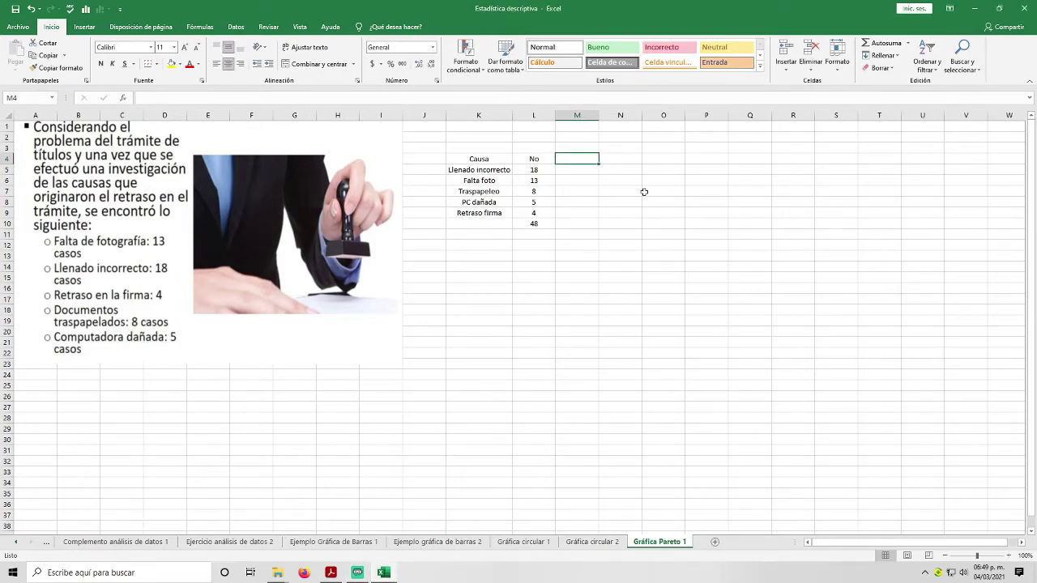
{"action": "type", "text": "fr"}
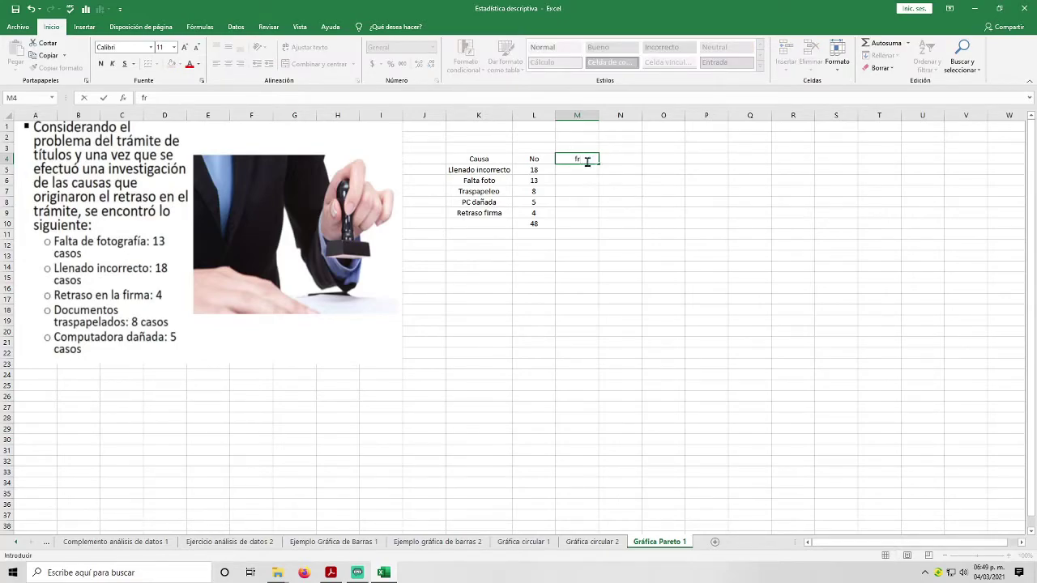
{"action": "key", "text": "ctrl+Return"}
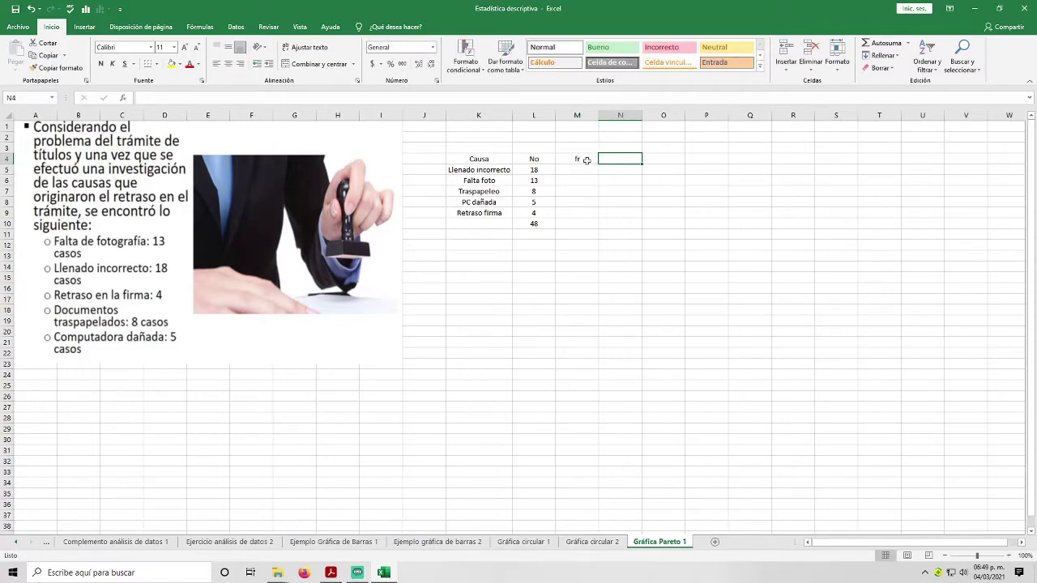
Calculate the relative frequency of Llenado incorrecto in M5 with =L5/$L$10, keeping the total as an absolute reference.
{"action": "left_click", "coordinate": [585, 169]}
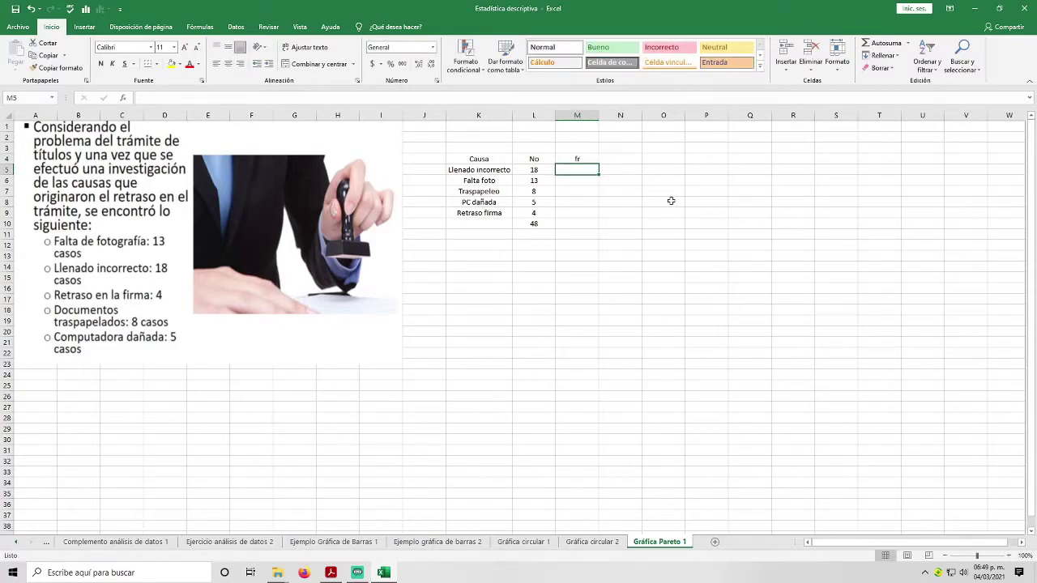
{"action": "type", "text": "="}
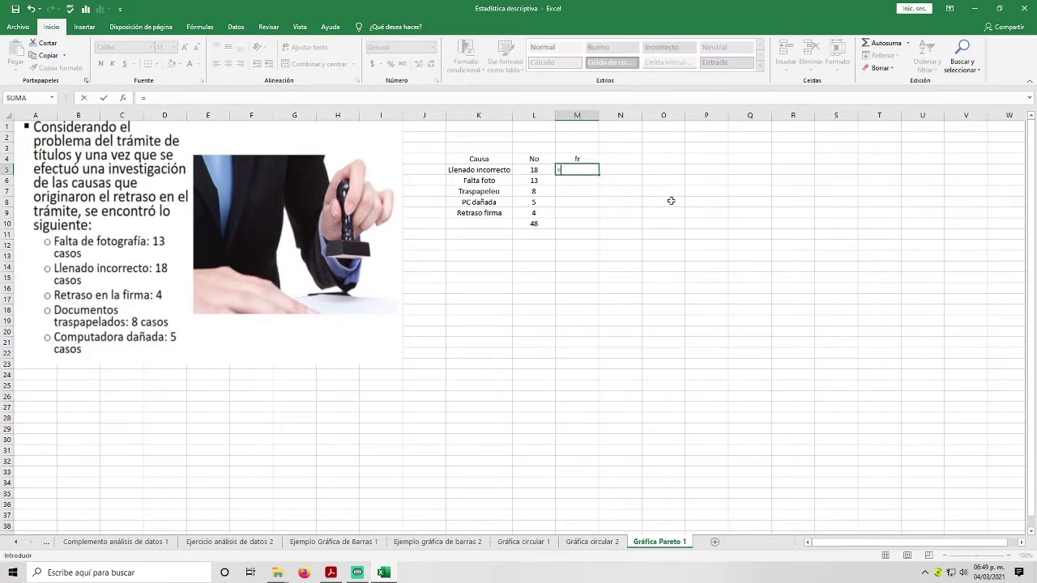
{"action": "left_click", "coordinate": [544, 170]}
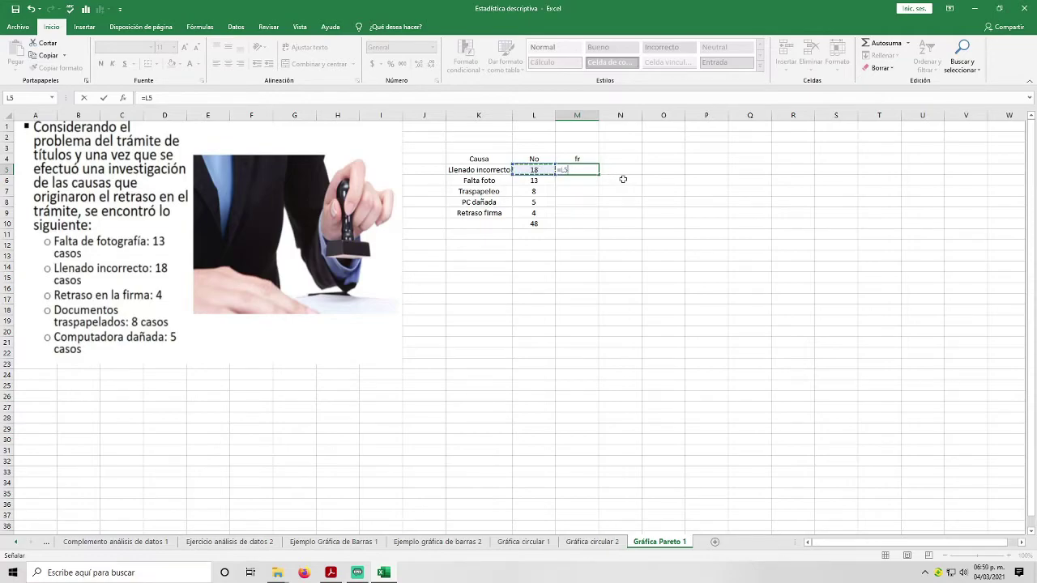
{"action": "type", "text": "/"}
{"action": "left_click", "coordinate": [539, 224]}
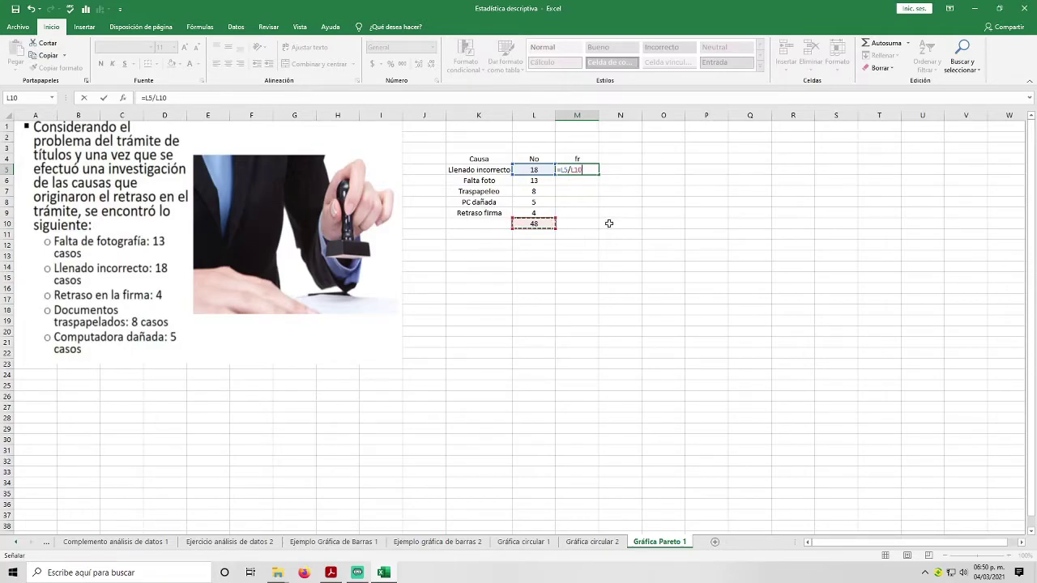
{"action": "key", "text": "F4"}
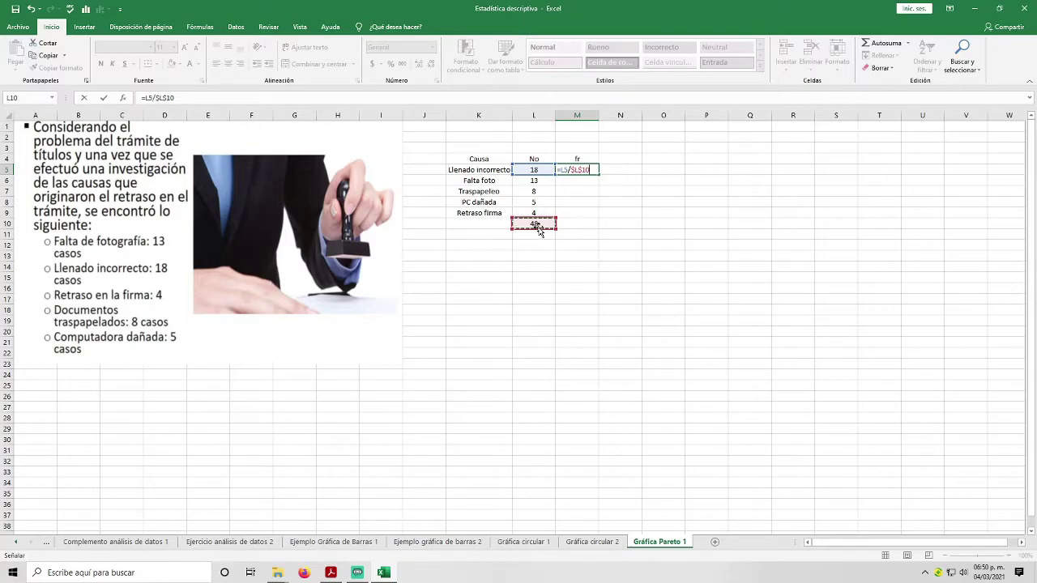
{"action": "key", "text": "Return"}
{"action": "key", "text": "Up"}
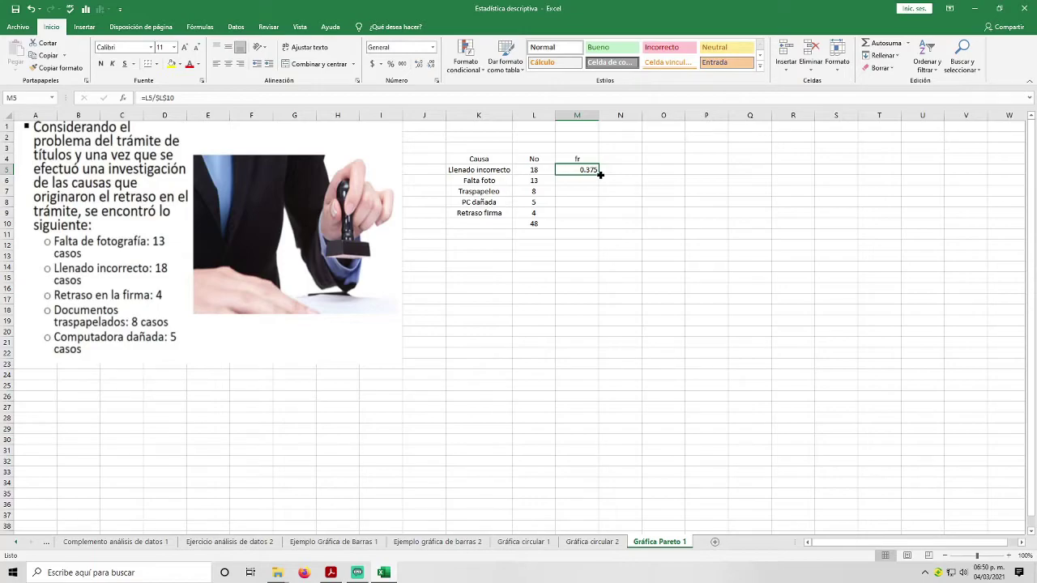
Fill the relative frequency formula down to M9 and show the fr values with four decimals.
{"action": "left_click_drag", "start_coordinate": [600, 174], "coordinate": [600, 174]}
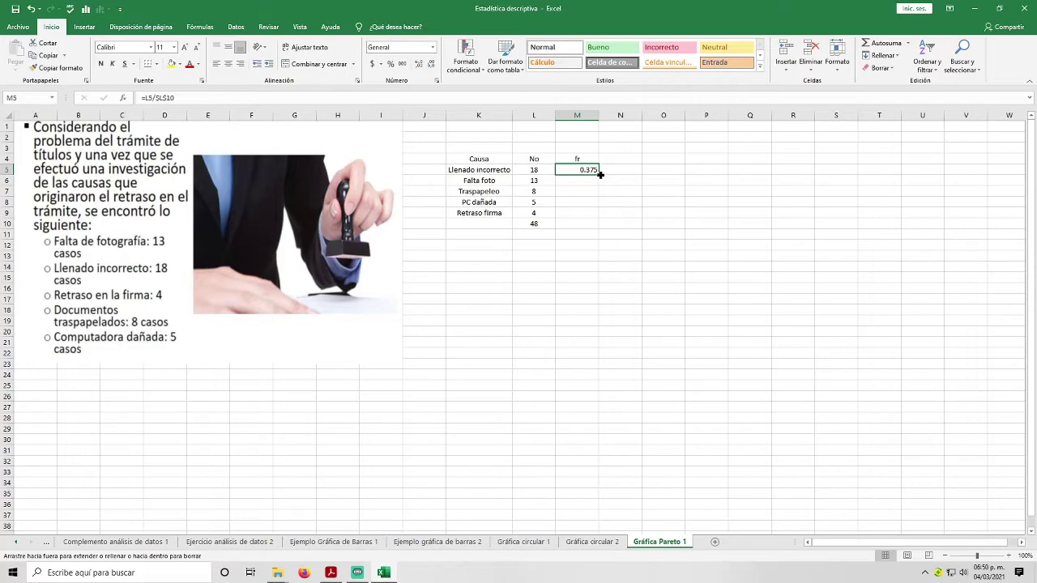
{"action": "left_click_drag", "start_coordinate": [600, 174], "coordinate": [594, 220]}
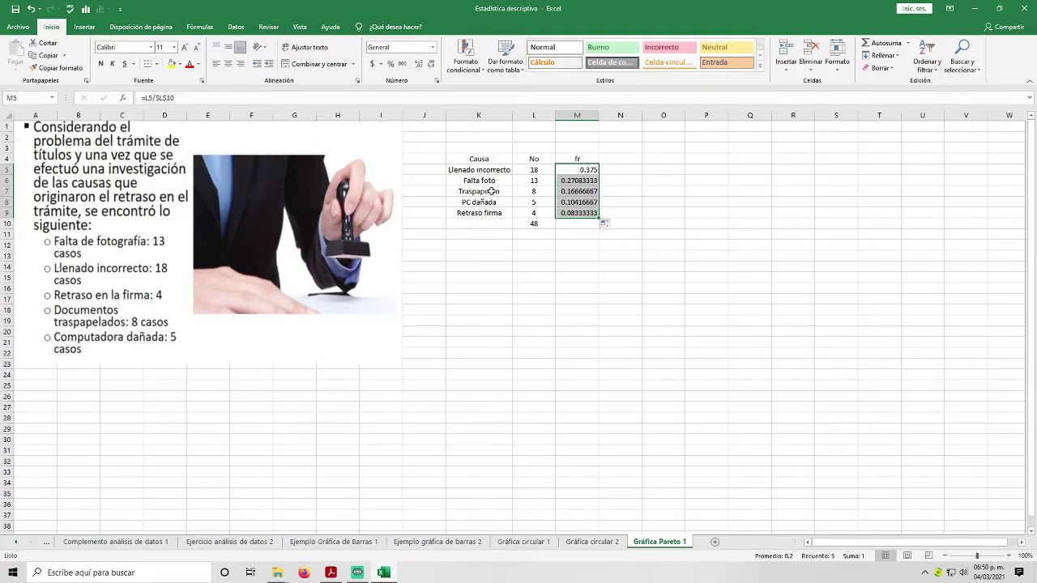
{"action": "left_click", "coordinate": [421, 63]}
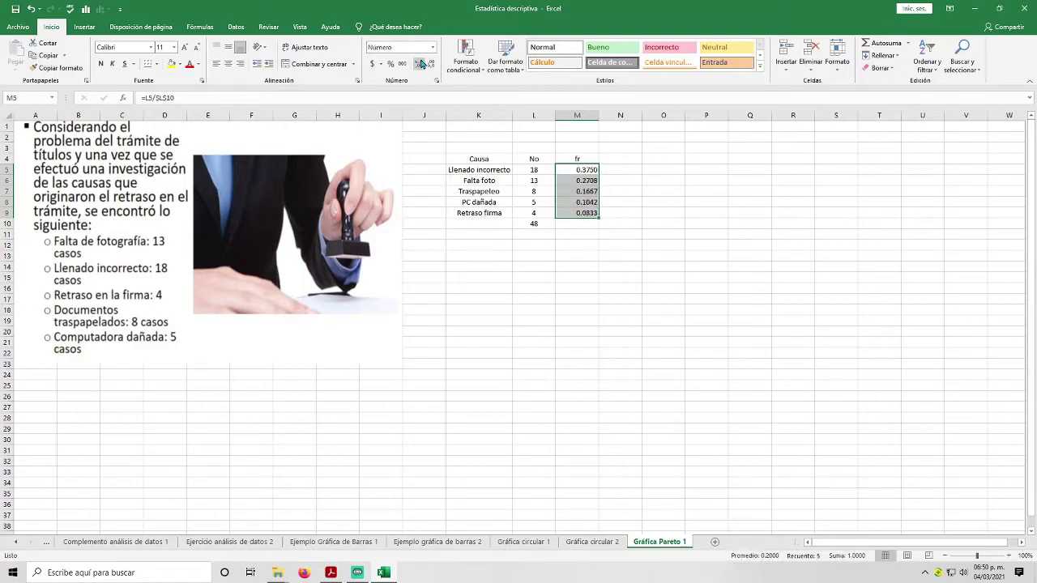
Show the fr values in M5:M9 with two decimals and centre them in their cells.
{"action": "left_click", "coordinate": [421, 64]}
{"action": "left_click", "coordinate": [431, 65]}
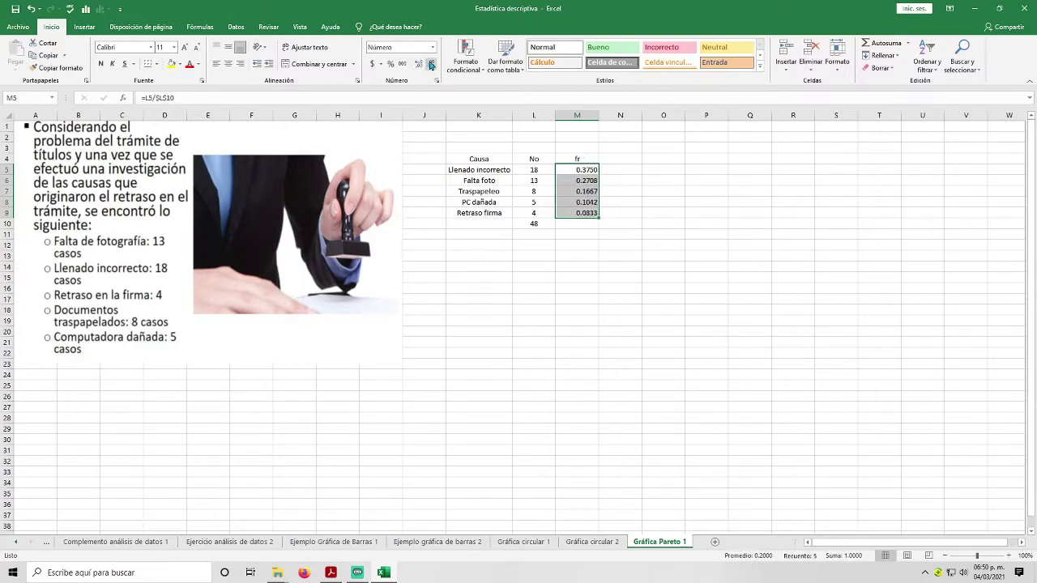
{"action": "left_click", "coordinate": [430, 65]}
{"action": "left_click", "coordinate": [430, 65]}
{"action": "left_click", "coordinate": [663, 256]}
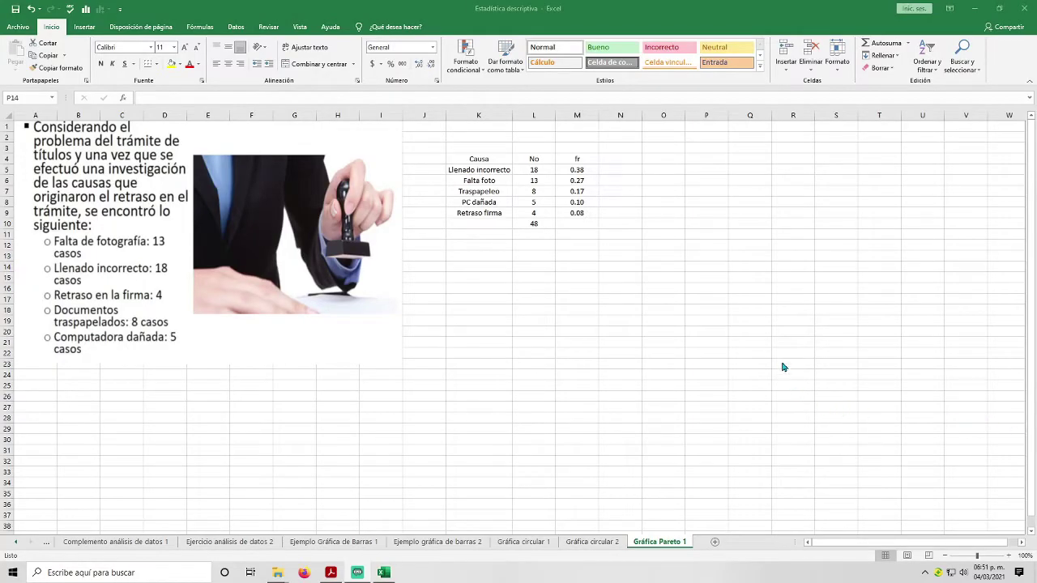
Format the fr values in M5:M9 as percentages without decimals.
{"action": "left_click_drag", "start_coordinate": [582, 172], "coordinate": [573, 212]}
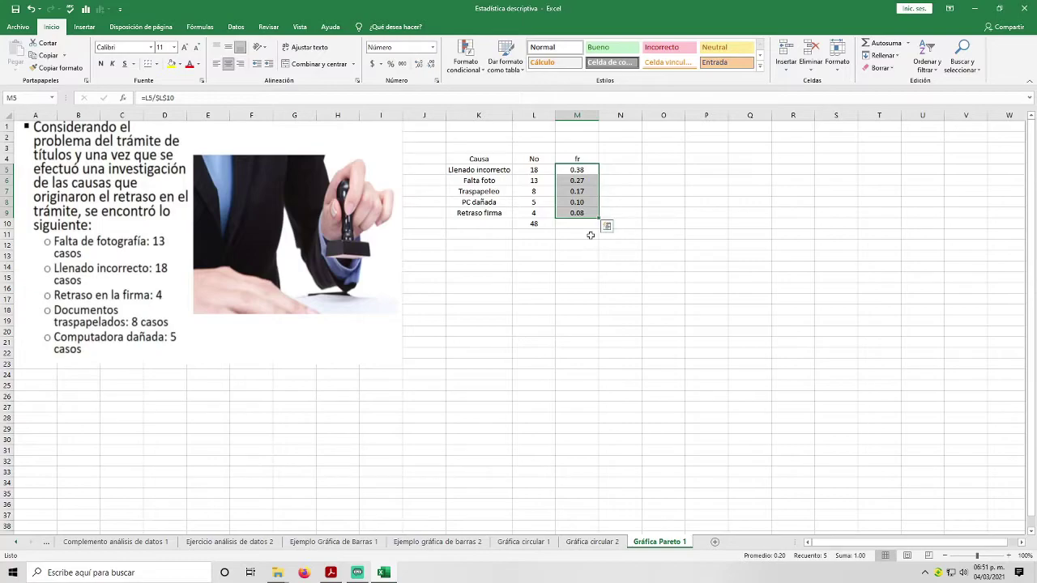
{"action": "left_click", "coordinate": [392, 65]}
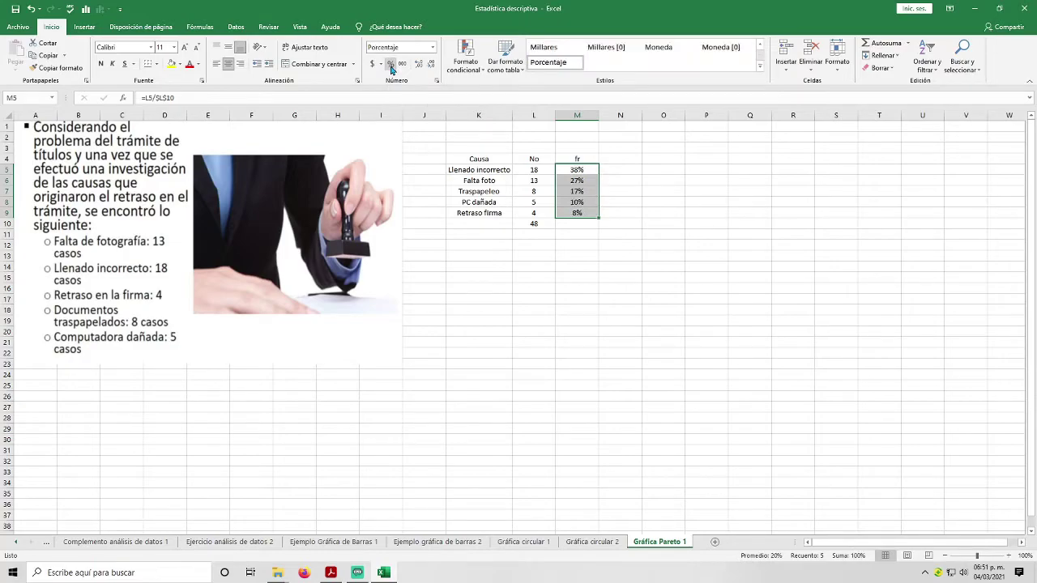
{"action": "left_click", "coordinate": [621, 260]}
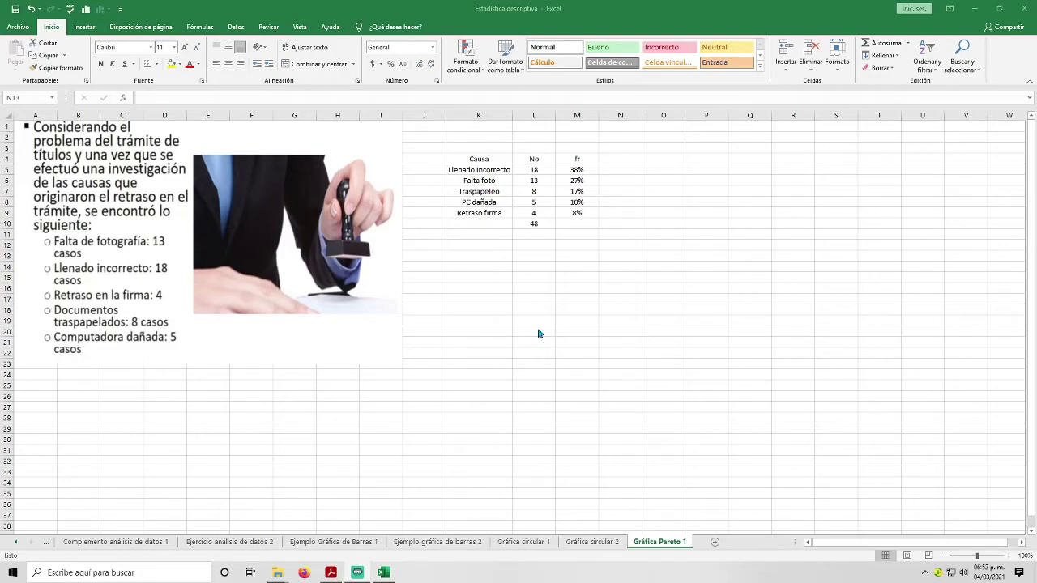
Add the column header fa in N4 and start the cumulative frequency in N5 with =M5.
{"action": "left_click", "coordinate": [616, 157]}
{"action": "type", "text": "fa"}
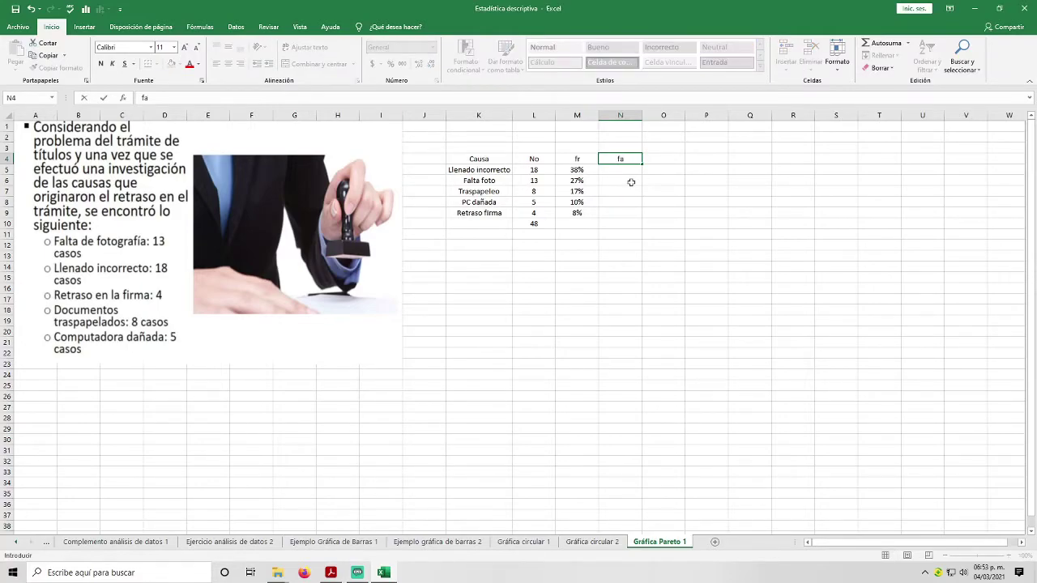
{"action": "key", "text": "Return"}
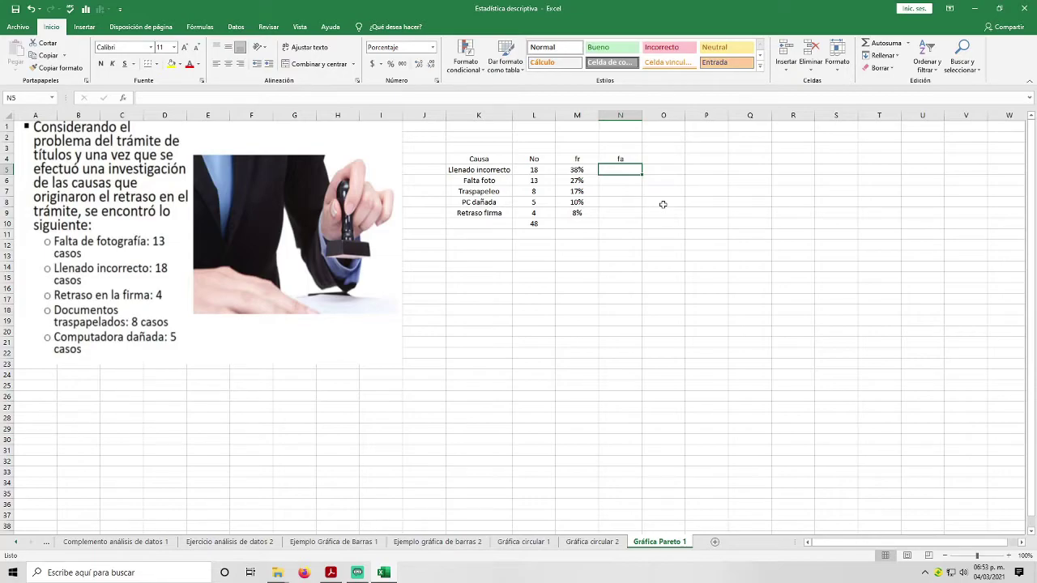
{"action": "type", "text": "="}
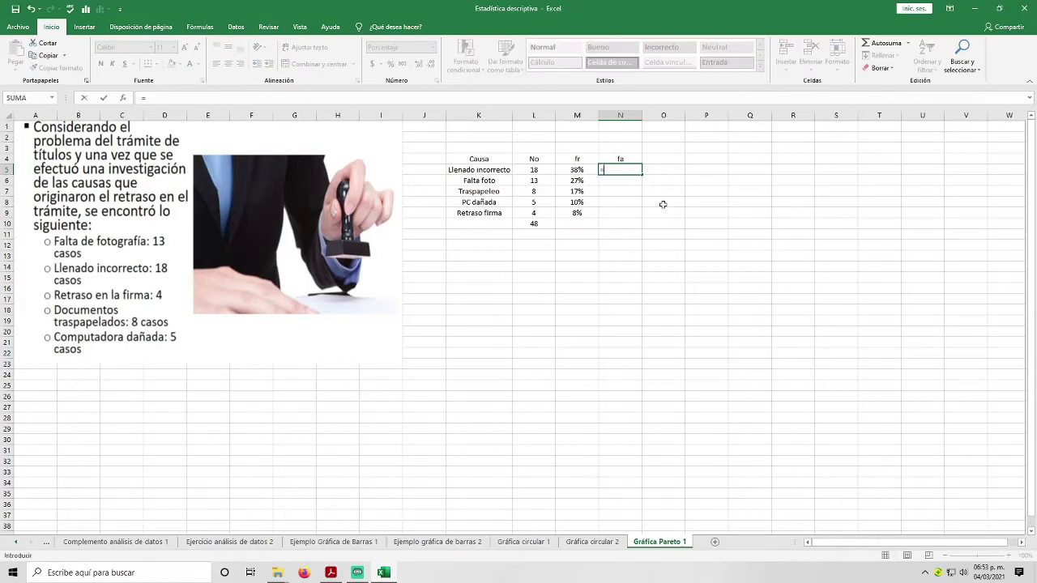
{"action": "left_click", "coordinate": [585, 169]}
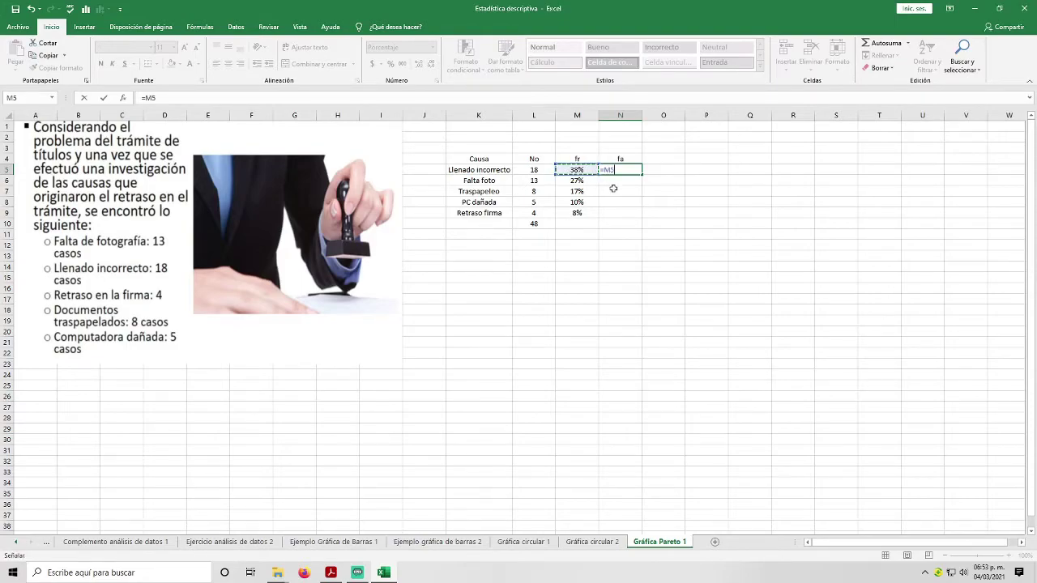
{"action": "key", "text": "Return"}
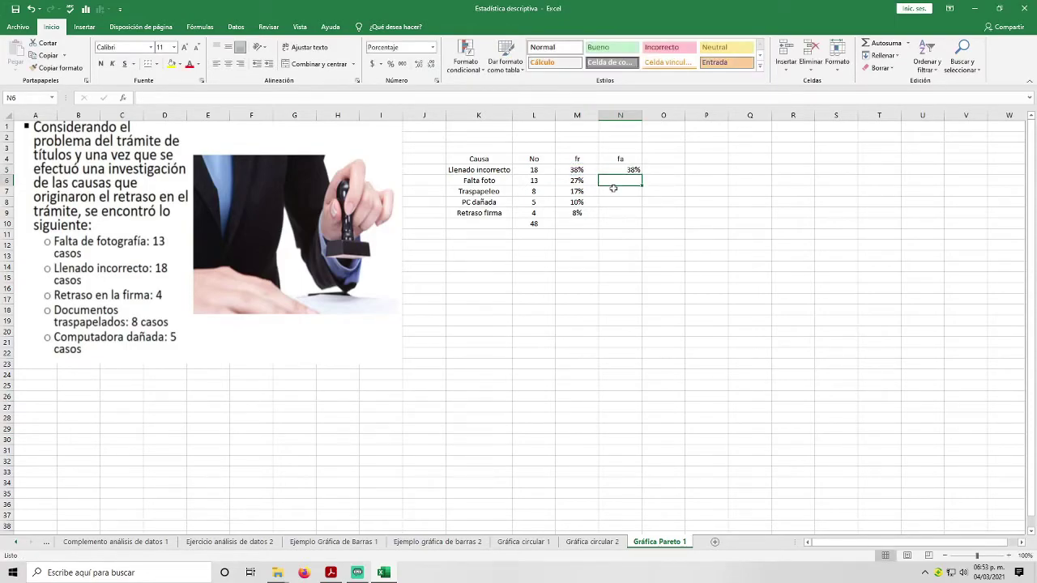
Calculate the cumulative frequency of Falta foto in N6 with =M6+N5 and fill the formula down to N9.
{"action": "type", "text": "="}
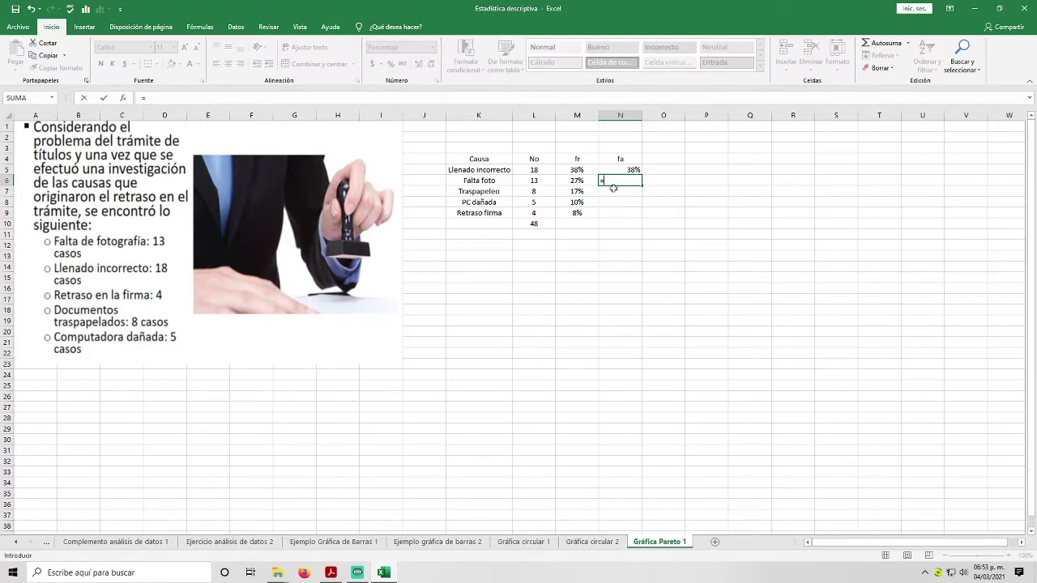
{"action": "left_click", "coordinate": [585, 179]}
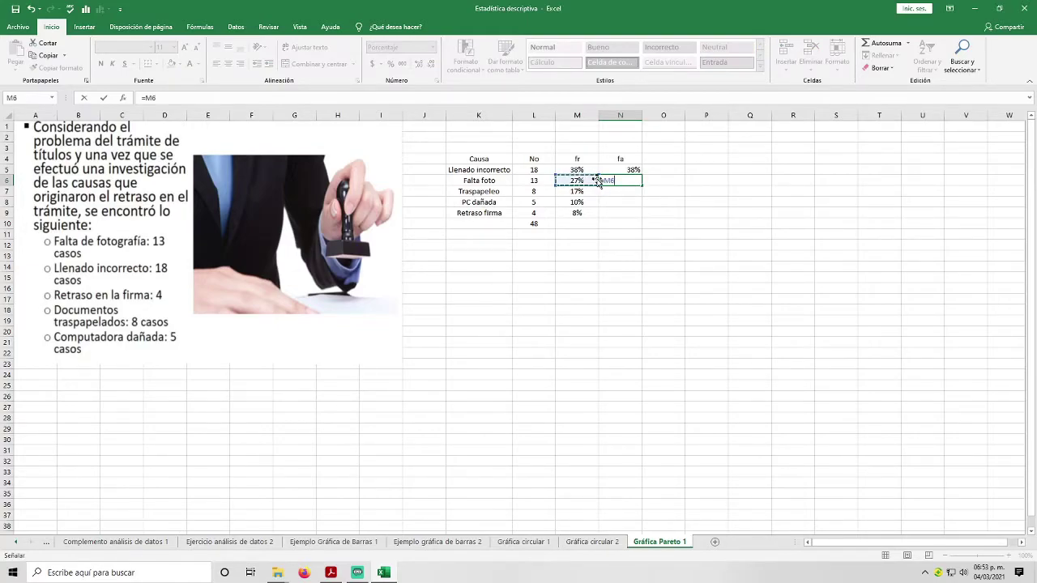
{"action": "type", "text": "+"}
{"action": "left_click", "coordinate": [630, 168]}
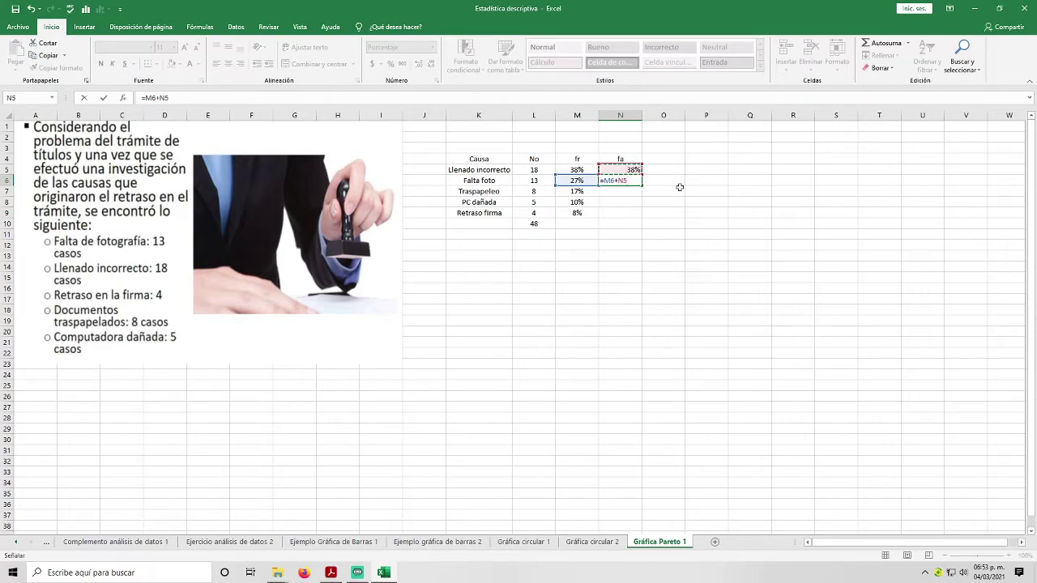
{"action": "key", "text": "Return"}
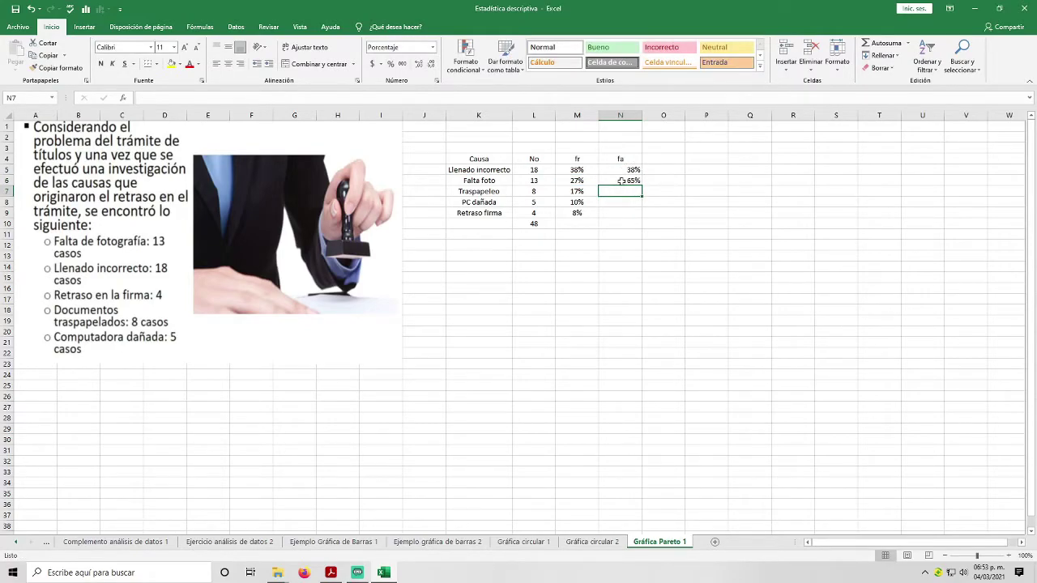
{"action": "left_click", "coordinate": [621, 180]}
{"action": "left_click_drag", "start_coordinate": [644, 188], "coordinate": [644, 217]}
{"action": "left_click", "coordinate": [671, 203]}
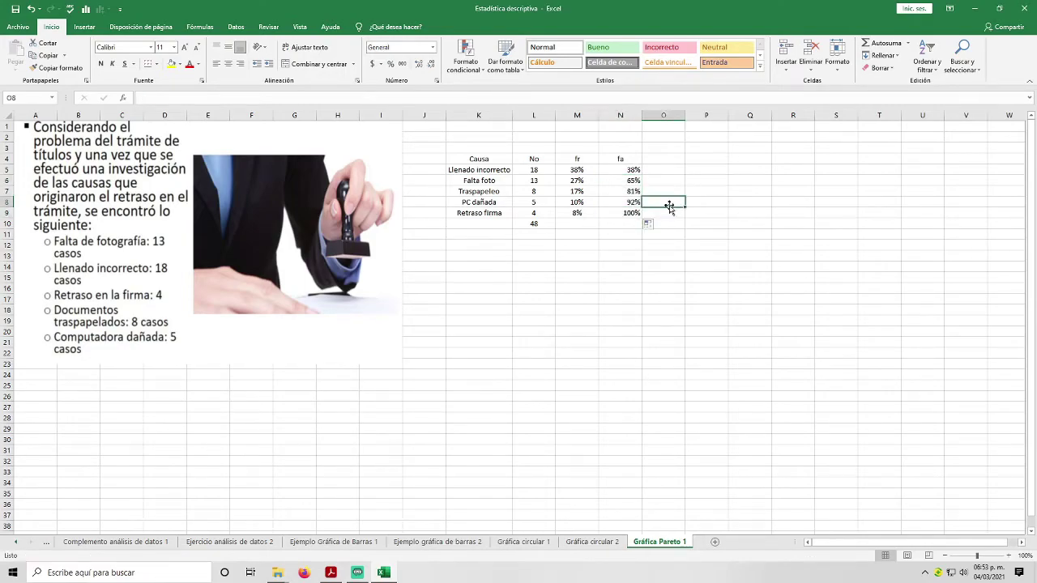
Centre the cumulative frequencies in N5:N9.
{"action": "left_click_drag", "start_coordinate": [620, 171], "coordinate": [621, 214]}
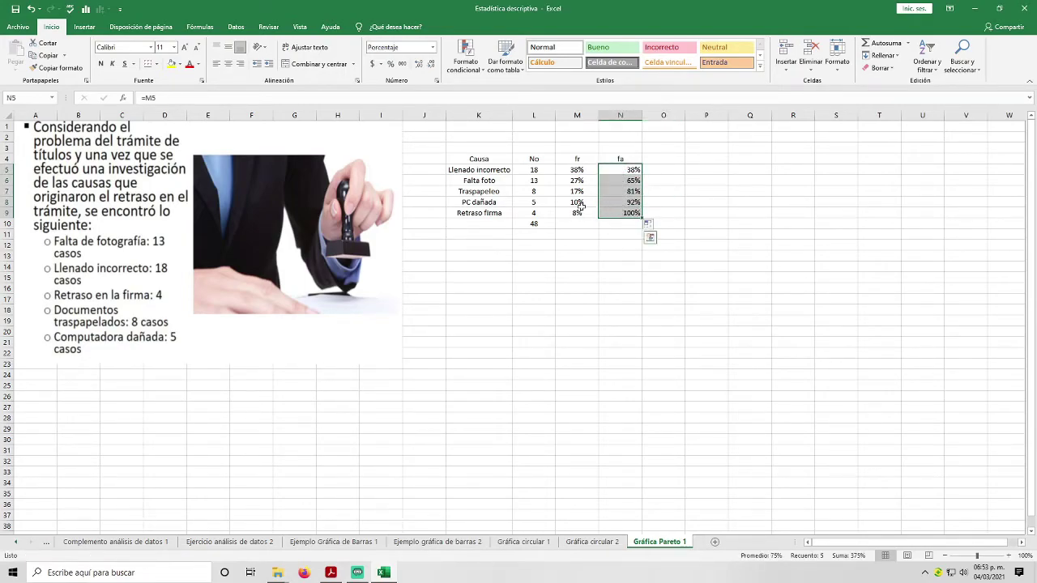
{"action": "left_click", "coordinate": [228, 63]}
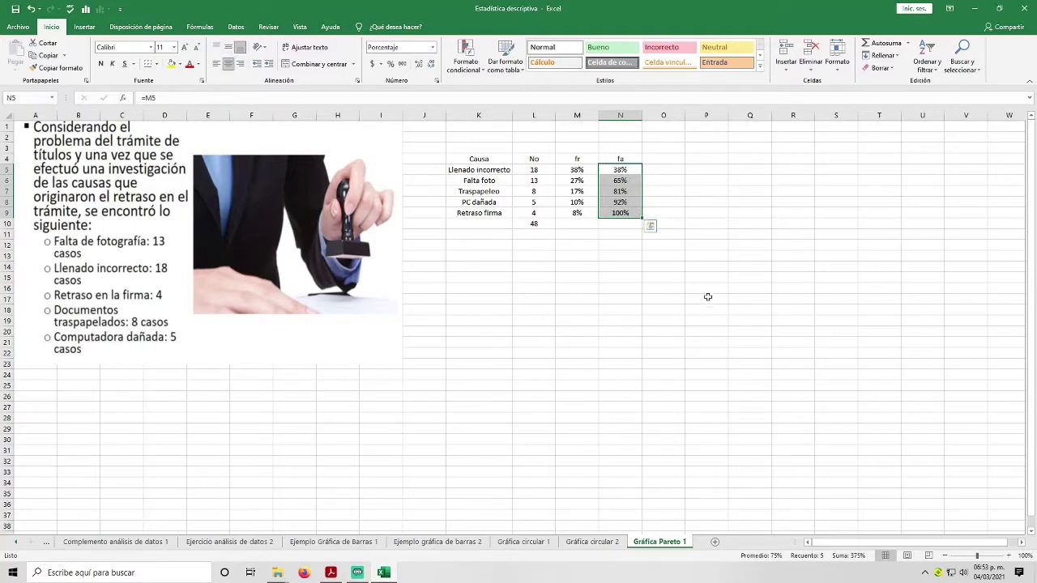
{"action": "left_click", "coordinate": [672, 265]}
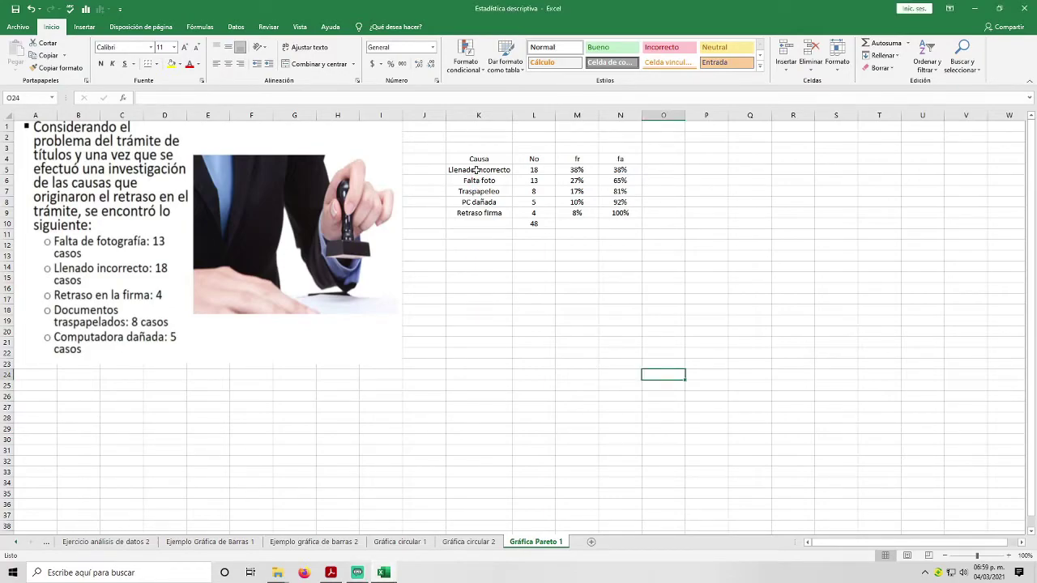
Insert a 2D clustered column chart of the causes and their case counts from K5:L9.
{"action": "left_click_drag", "start_coordinate": [478, 169], "coordinate": [540, 210]}
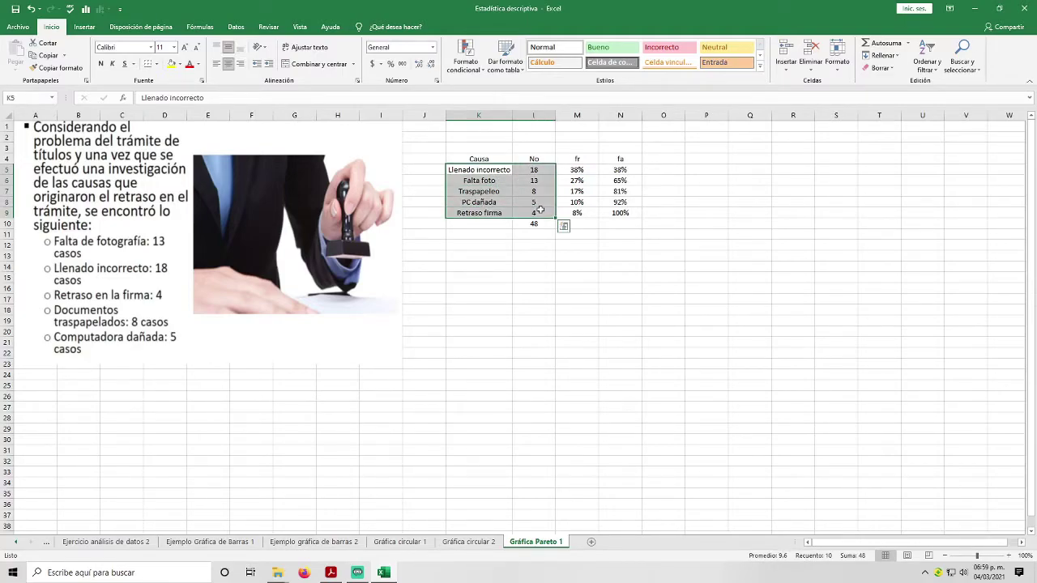
{"action": "left_click", "coordinate": [86, 28]}
{"action": "left_click", "coordinate": [479, 46]}
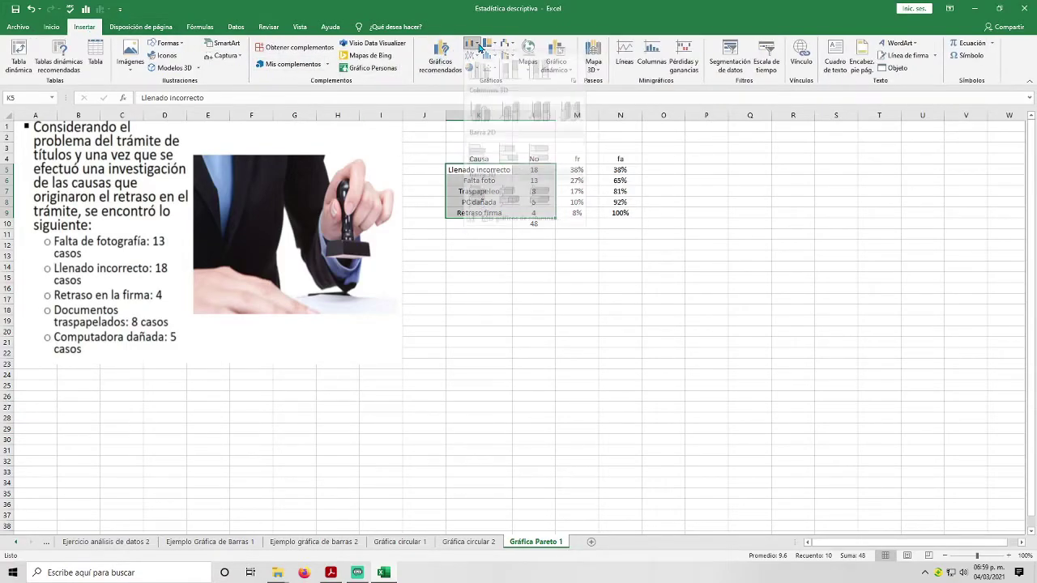
{"action": "left_click", "coordinate": [479, 111]}
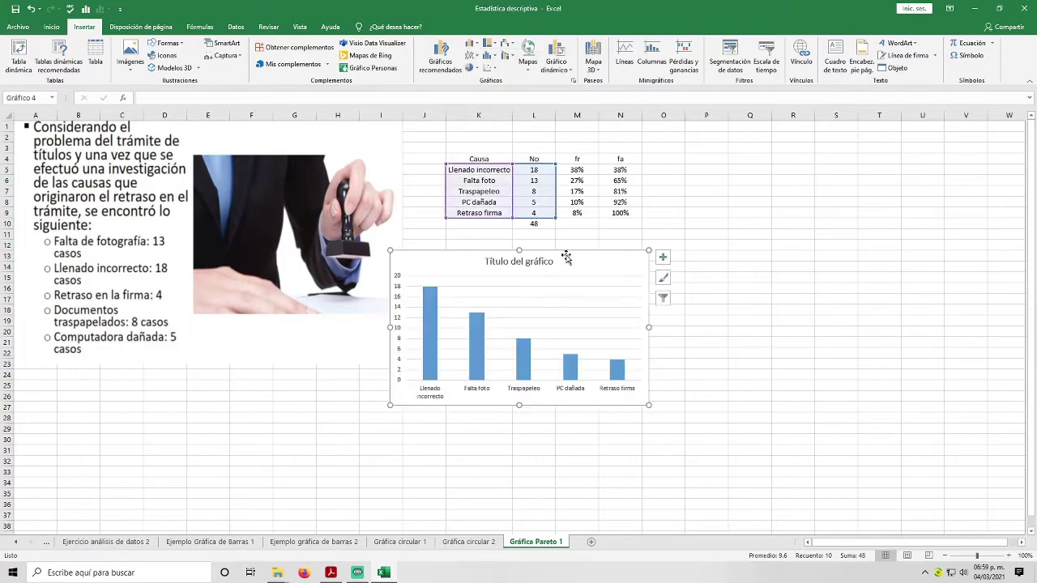
Title the column chart Pareto and place it just below the causes table.
{"action": "left_click_drag", "start_coordinate": [566, 257], "coordinate": [528, 266]}
{"action": "left_click", "coordinate": [594, 265]}
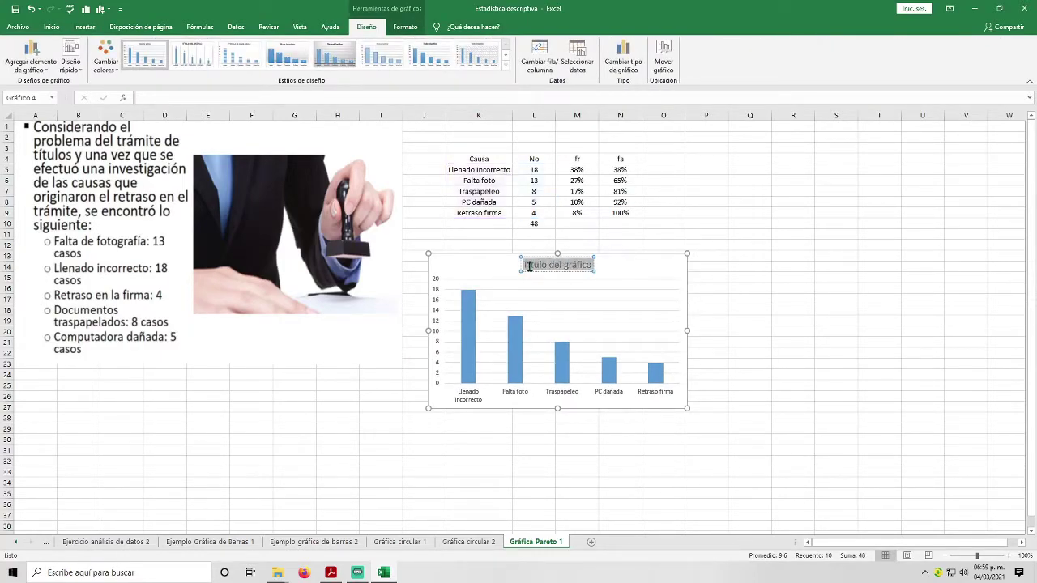
{"action": "type", "text": "Pareto"}
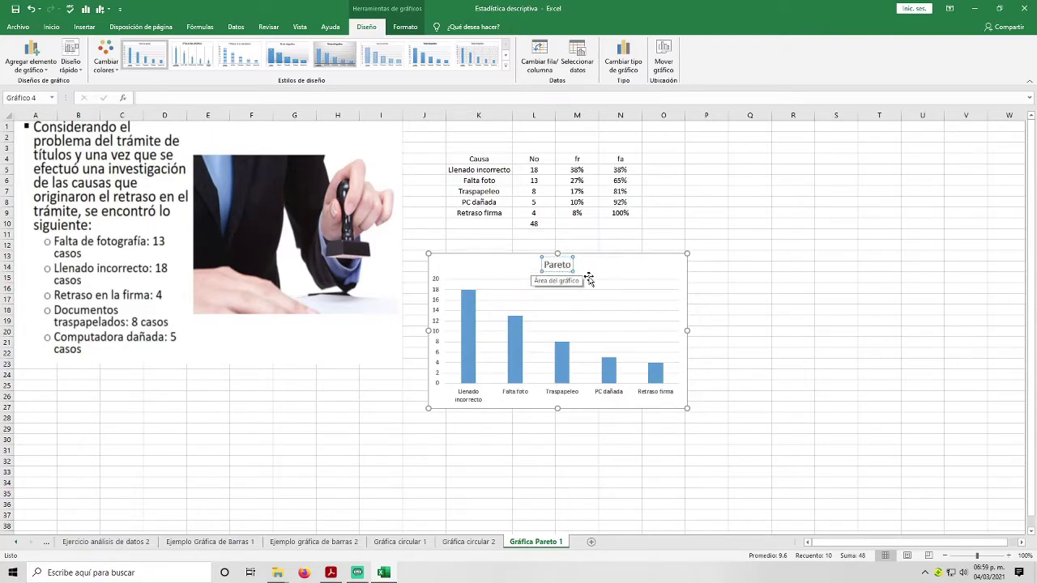
{"action": "left_click", "coordinate": [730, 320]}
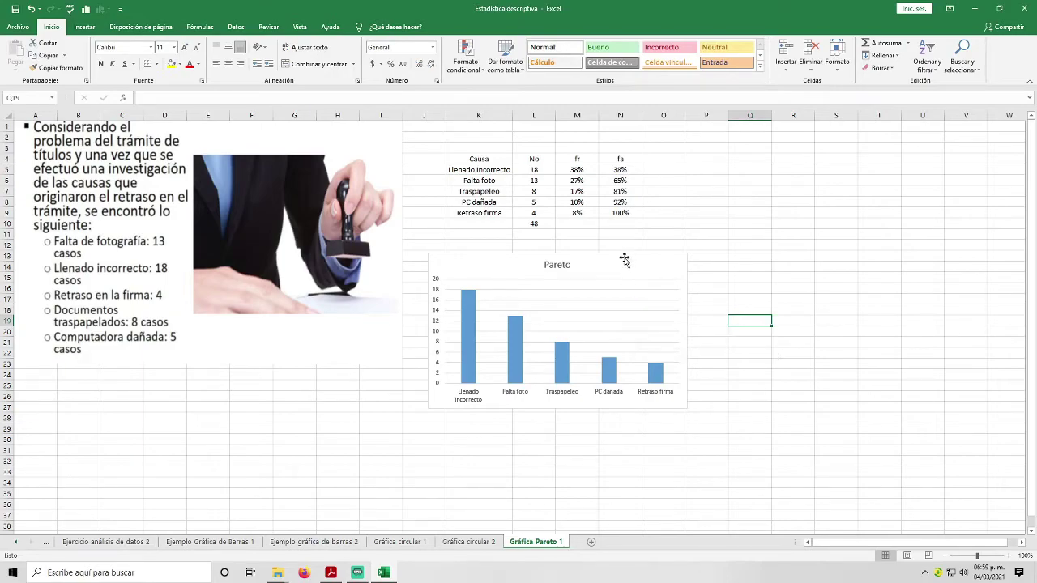
{"action": "left_click_drag", "start_coordinate": [623, 261], "coordinate": [637, 270]}
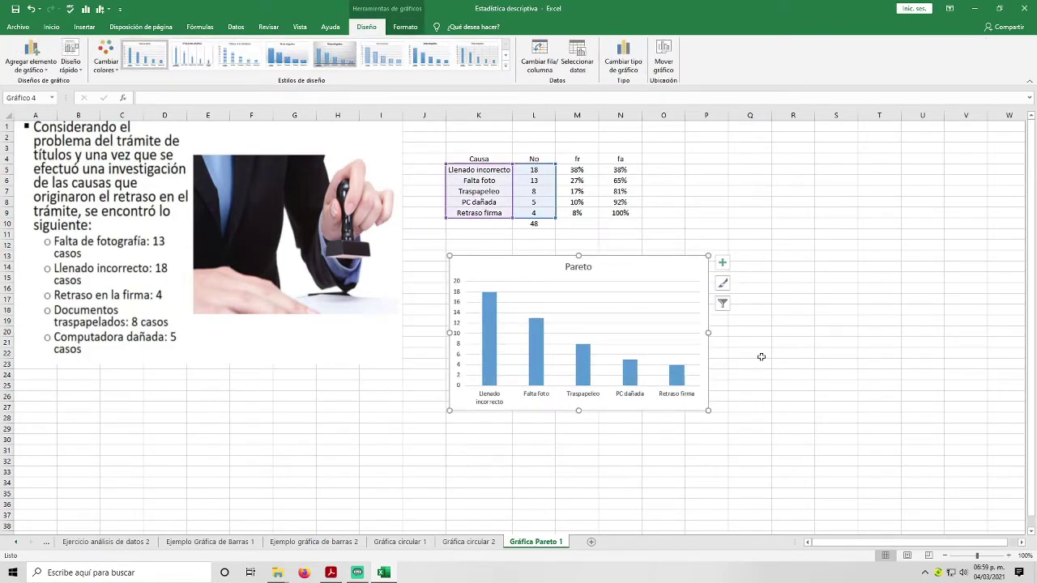
Add a data series named Series 2 to the Pareto chart, using the cumulative frequencies in N5:N9 as its values.
{"action": "left_click", "coordinate": [589, 330]}
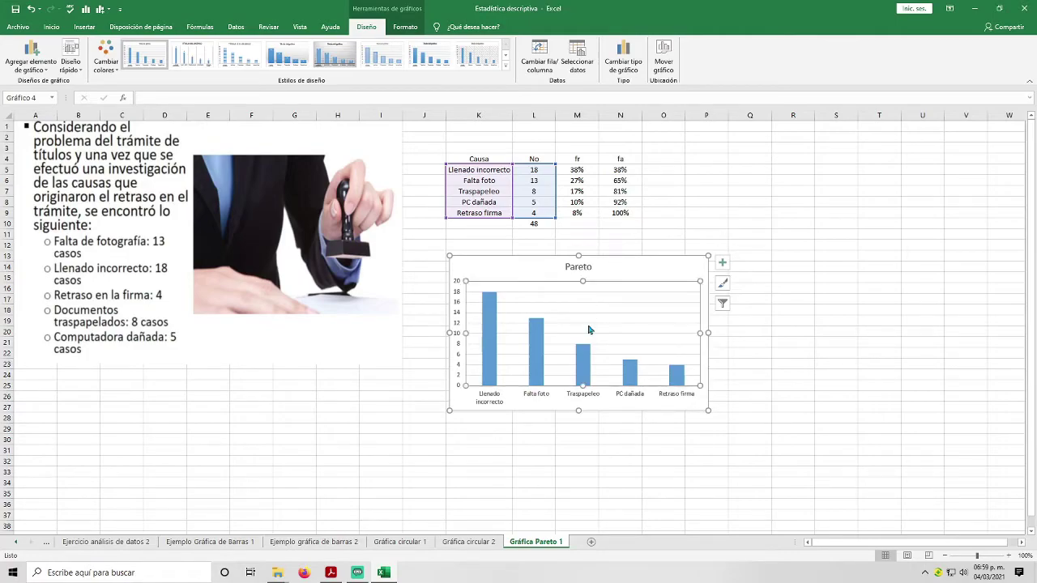
{"action": "right_click", "coordinate": [589, 332]}
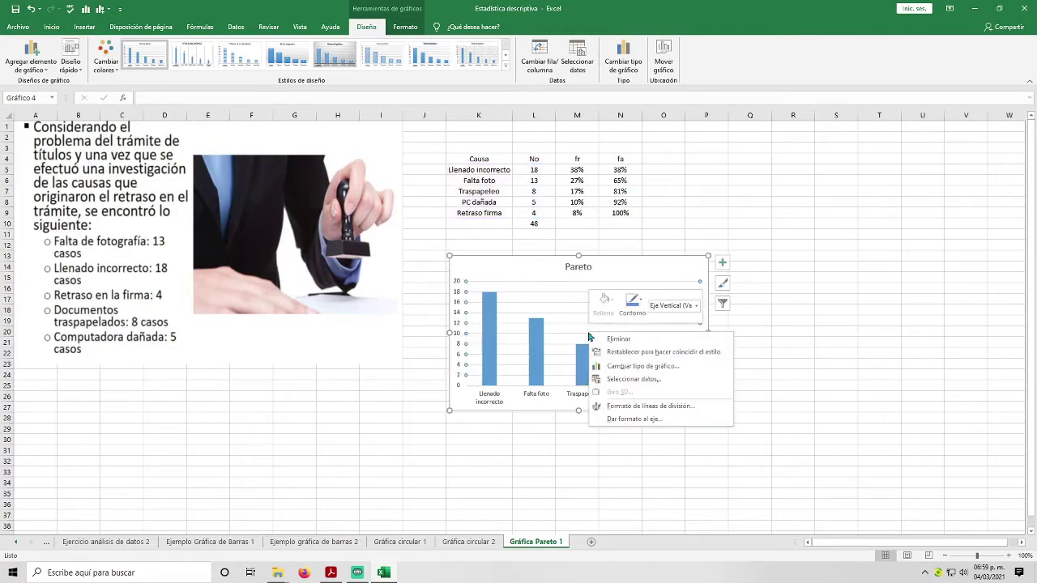
{"action": "left_click", "coordinate": [620, 380]}
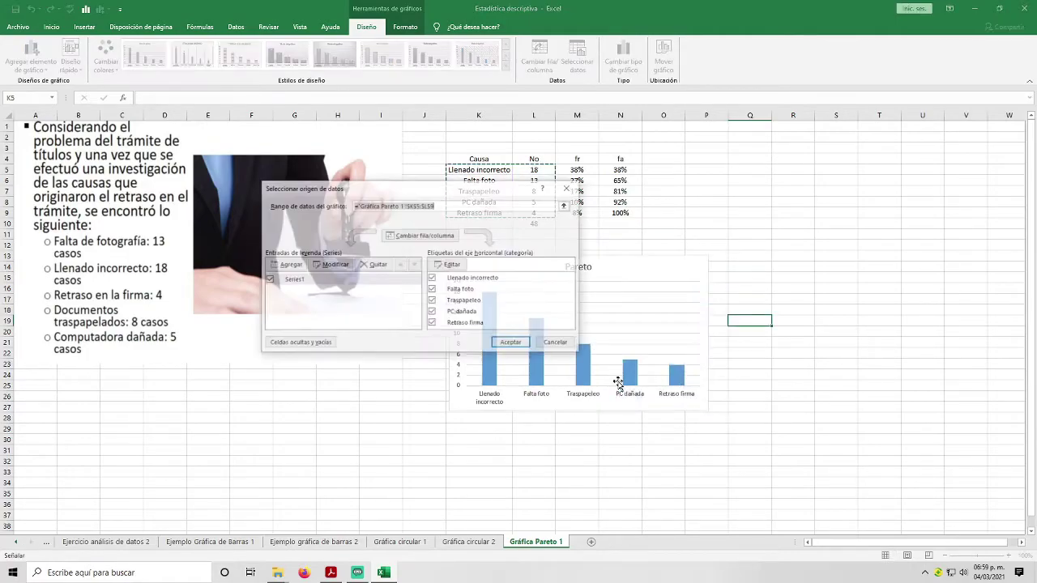
{"action": "left_click", "coordinate": [290, 270]}
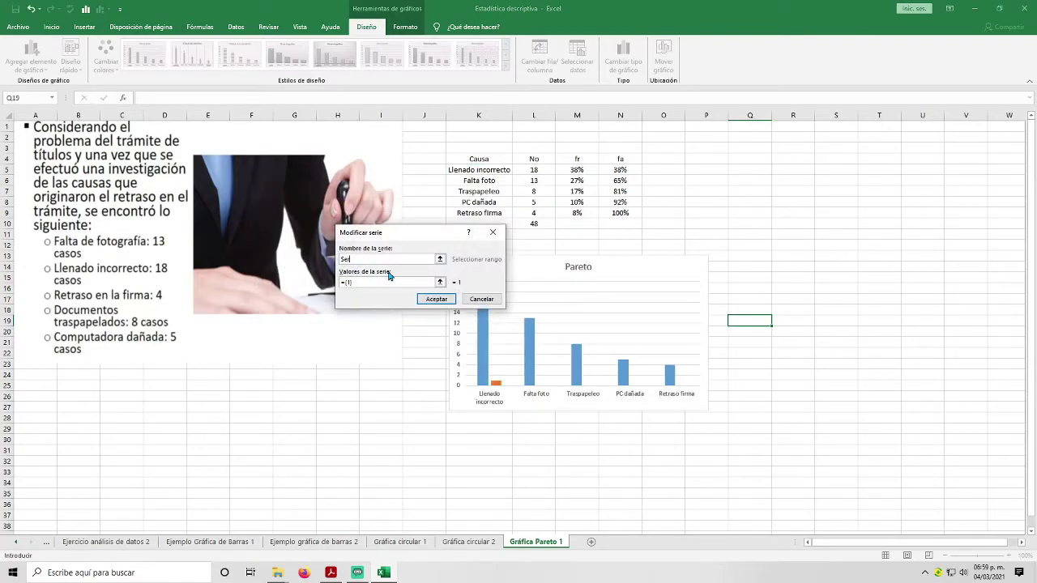
{"action": "left_click", "coordinate": [440, 282]}
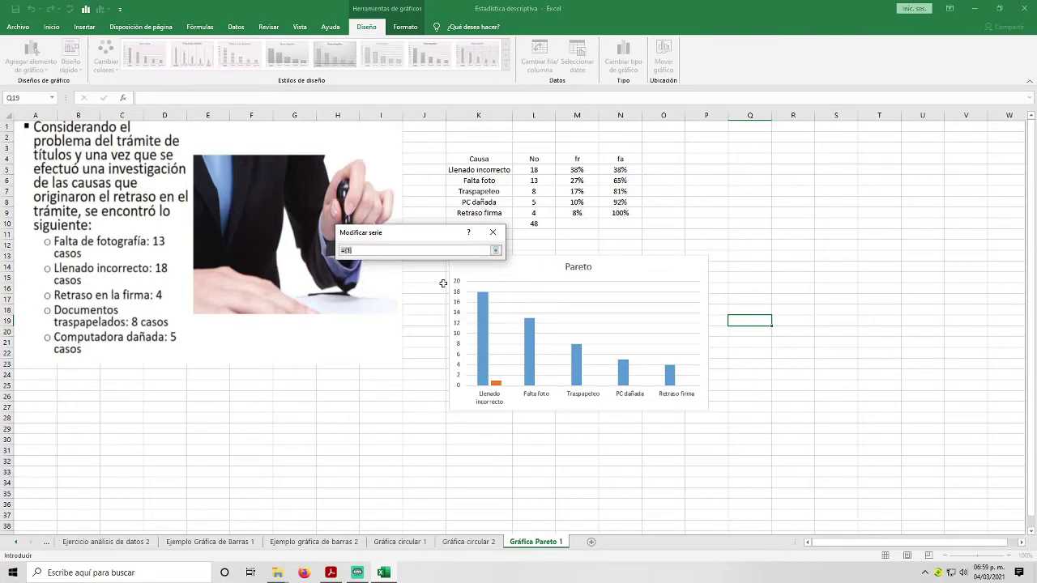
{"action": "left_click", "coordinate": [623, 170]}
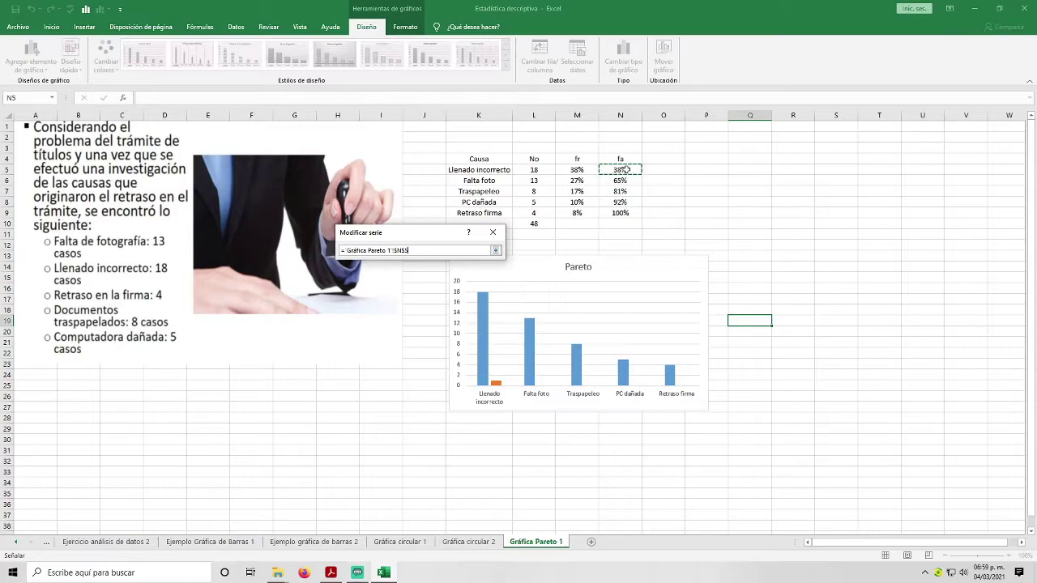
{"action": "left_click_drag", "start_coordinate": [623, 169], "coordinate": [625, 212]}
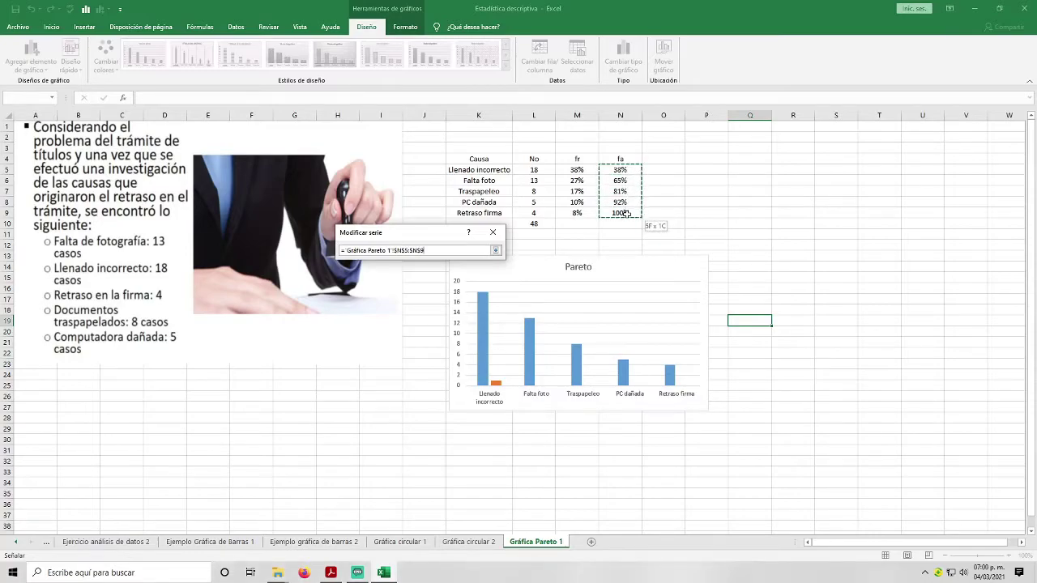
{"action": "left_click", "coordinate": [496, 252]}
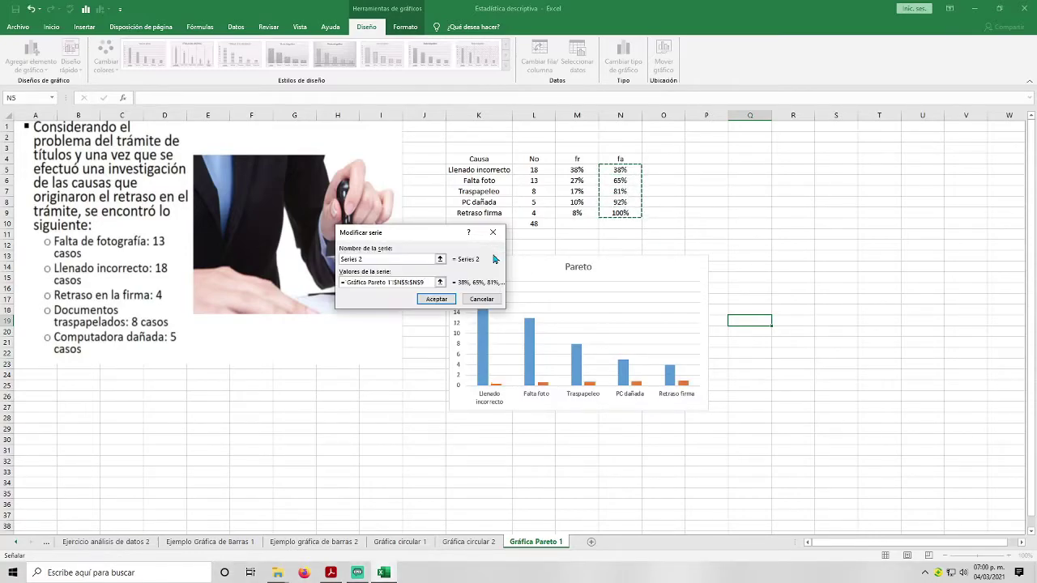
{"action": "left_click", "coordinate": [440, 299]}
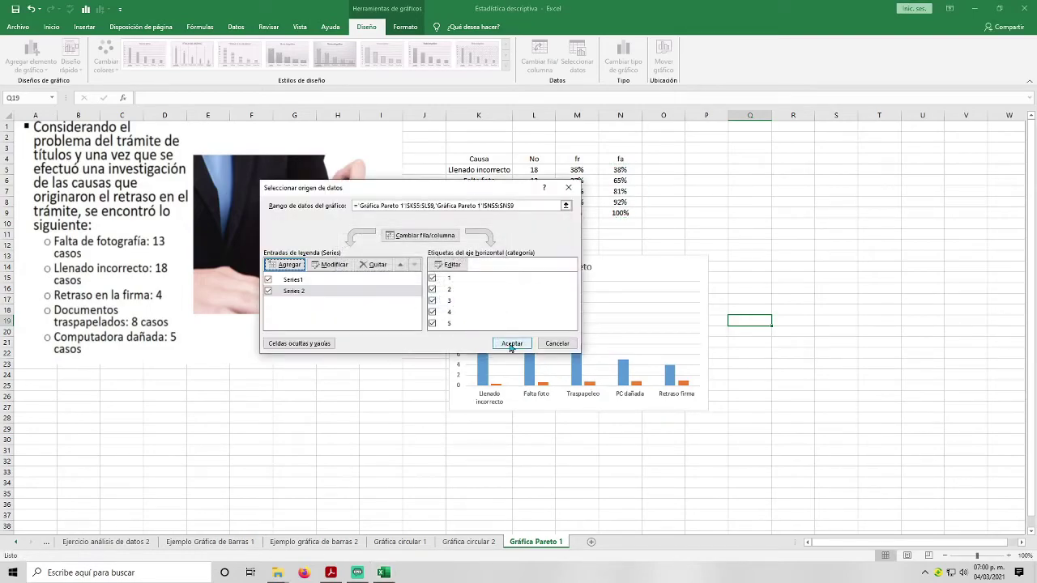
{"action": "left_click", "coordinate": [512, 344]}
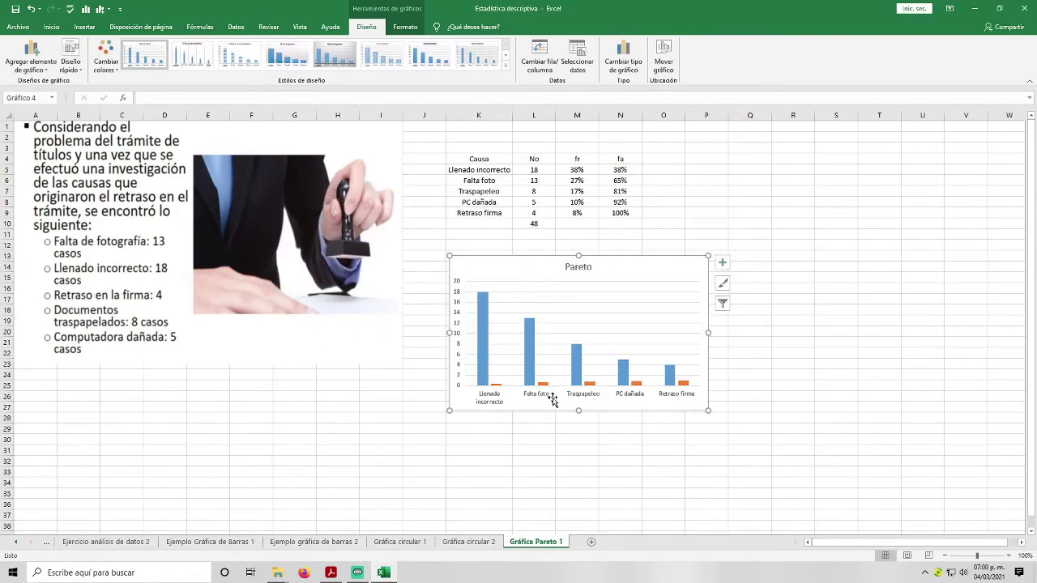
Change the Pareto chart to a combination with Series1 as clustered columns and Series 2 as a line on the secondary axis.
{"action": "right_click", "coordinate": [557, 354]}
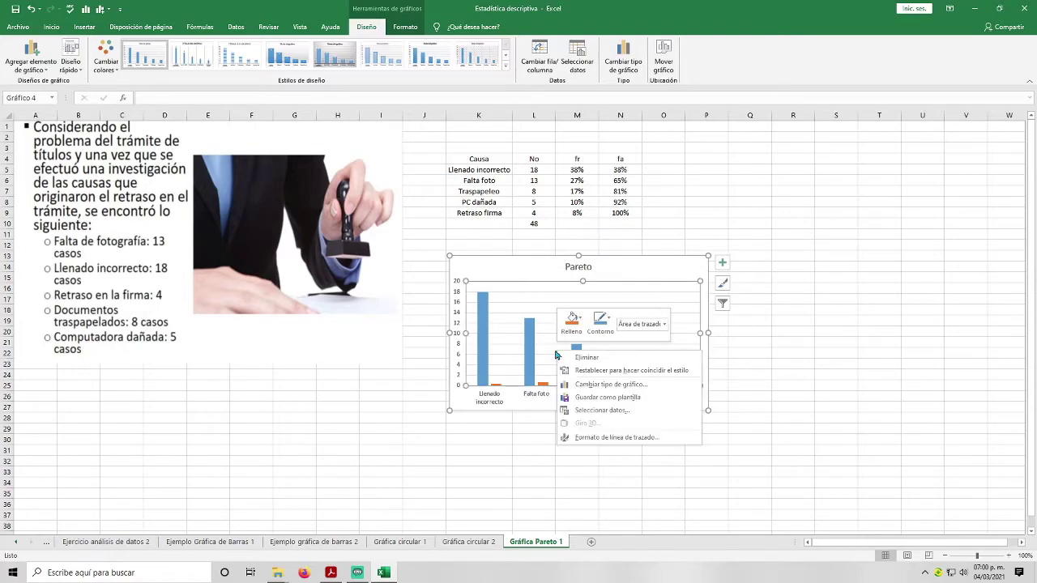
{"action": "left_click", "coordinate": [611, 386]}
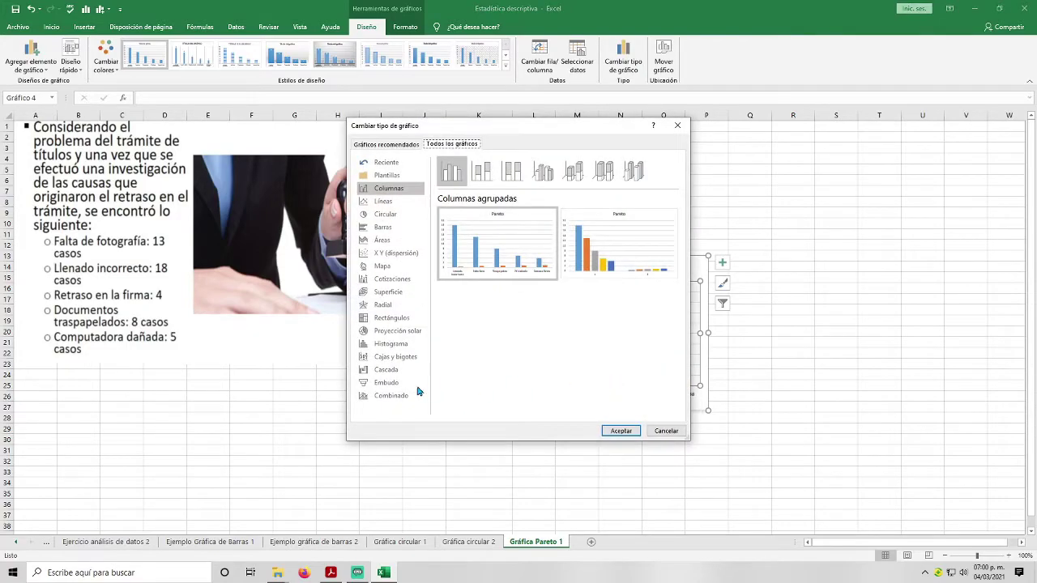
{"action": "left_click", "coordinate": [393, 401]}
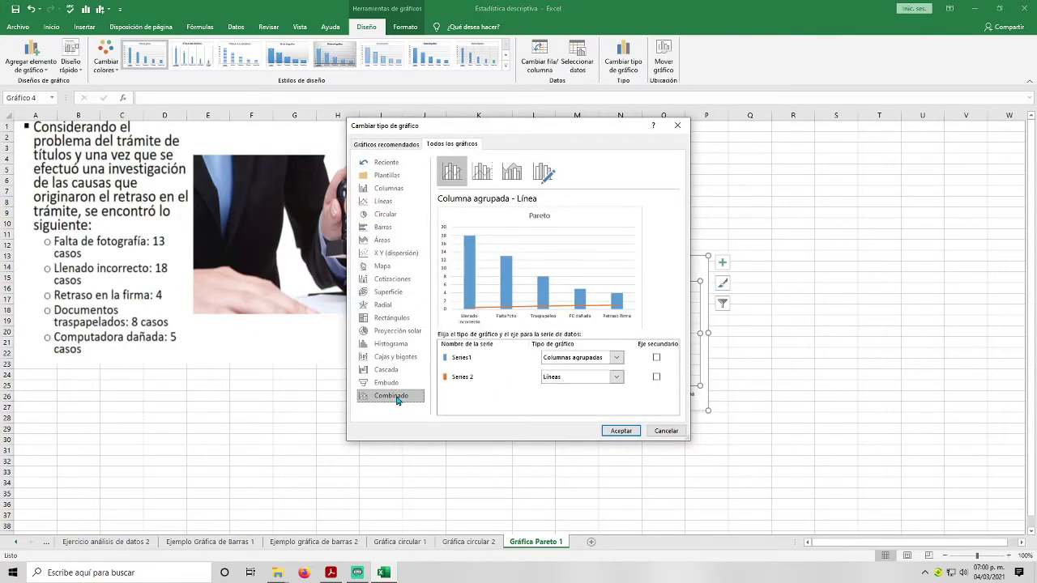
{"action": "left_click", "coordinate": [618, 379]}
{"action": "left_click", "coordinate": [618, 377]}
{"action": "left_click", "coordinate": [656, 378]}
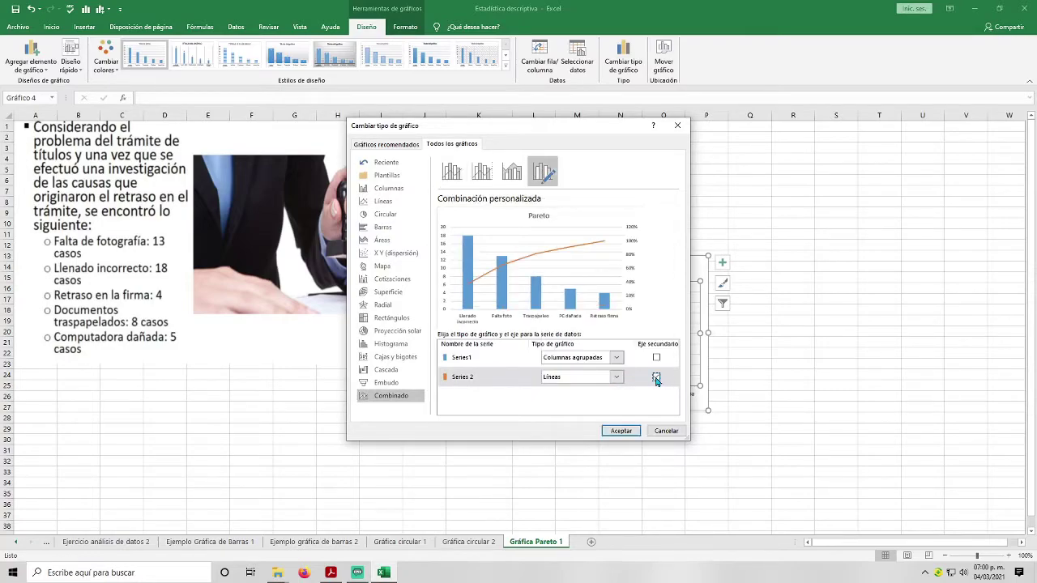
{"action": "left_click", "coordinate": [621, 431]}
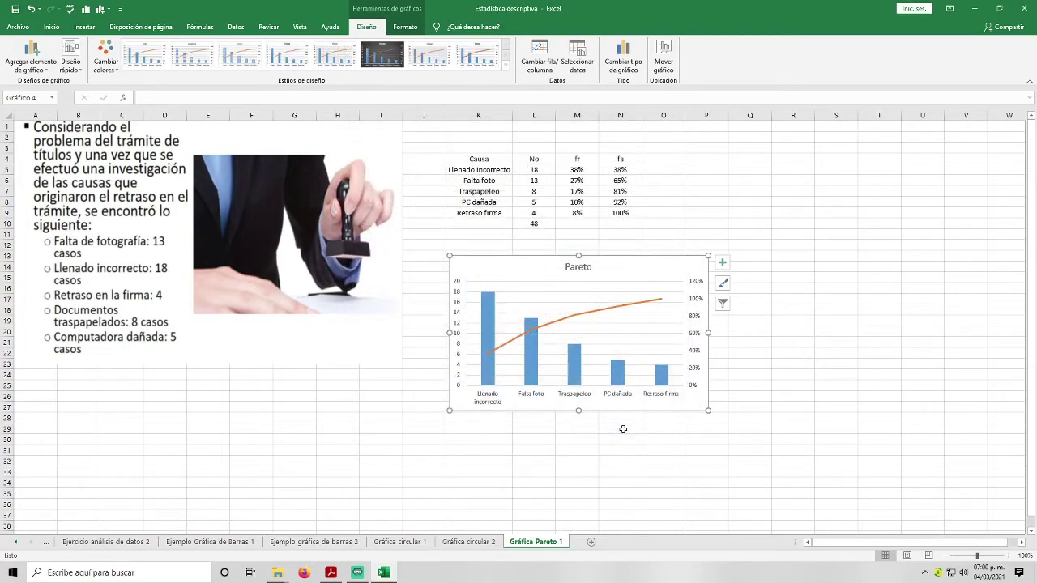
{"action": "left_click", "coordinate": [672, 450]}
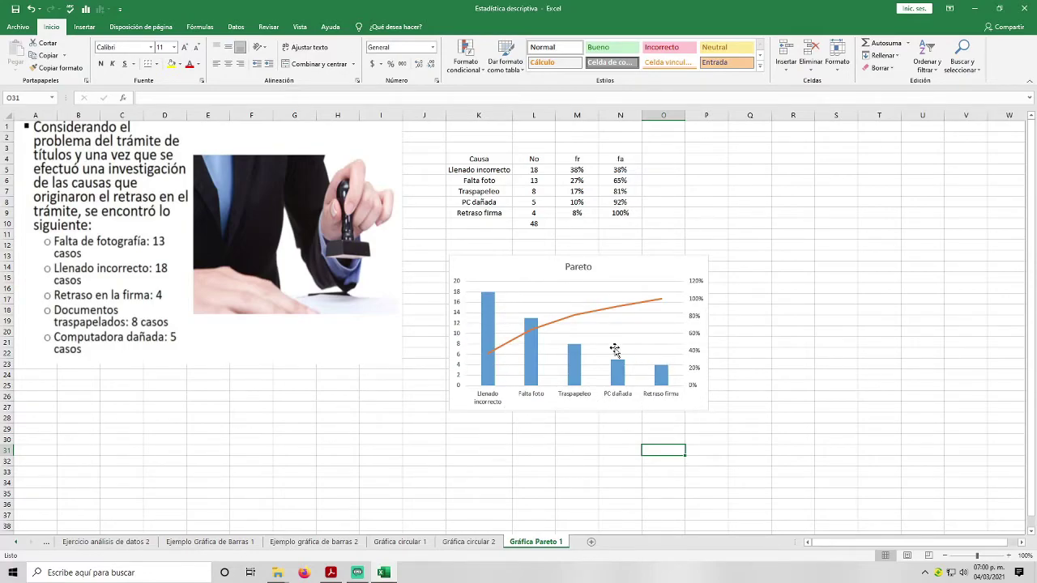
Set the gap width of the Pareto chart's columns to 10% and close the formatting options.
{"action": "double_click", "coordinate": [533, 359]}
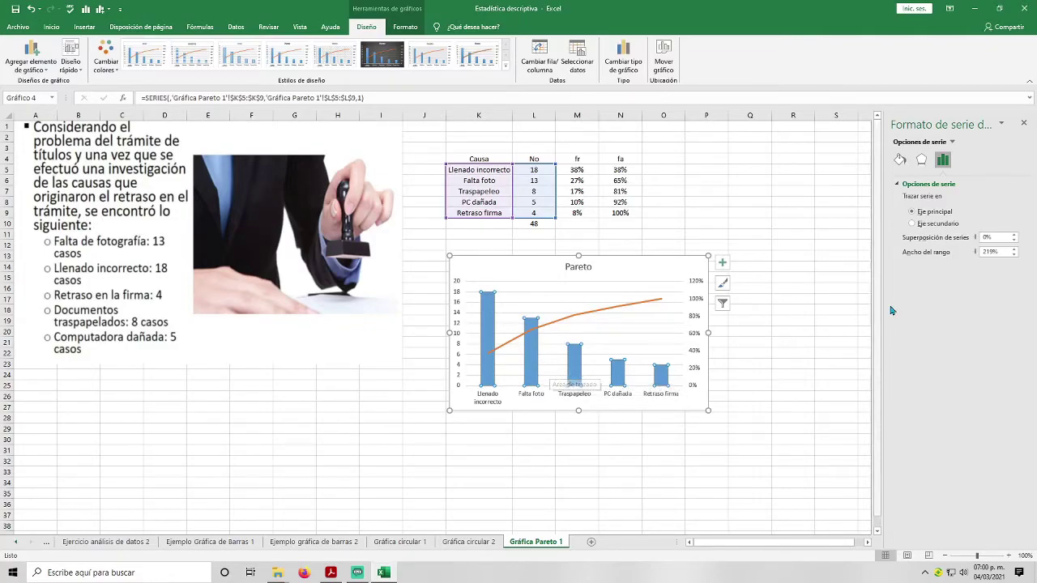
{"action": "left_click", "coordinate": [578, 366]}
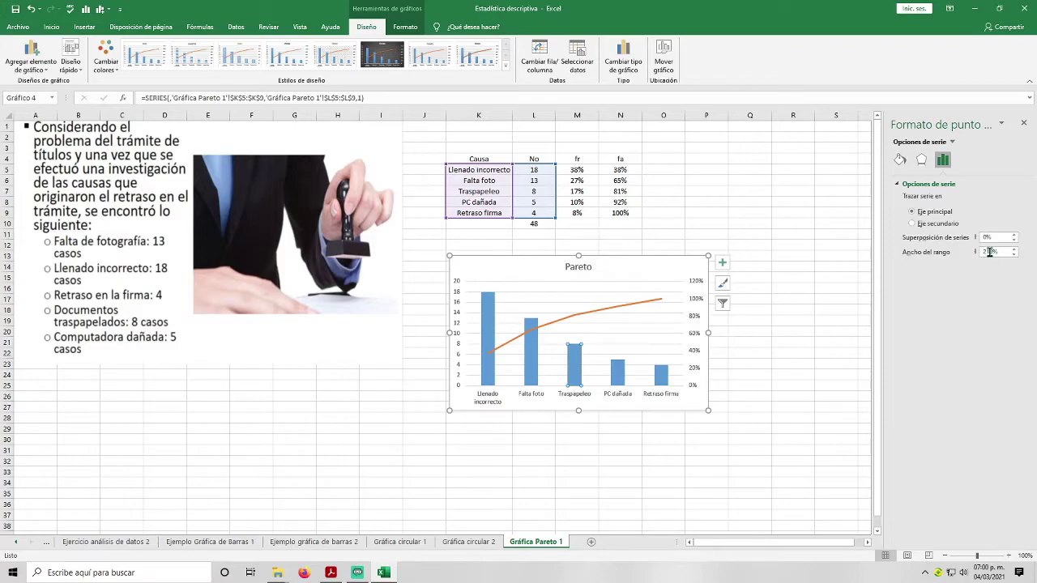
{"action": "left_click_drag", "start_coordinate": [993, 253], "coordinate": [981, 258]}
{"action": "type", "text": "10"}
{"action": "key", "text": "Return"}
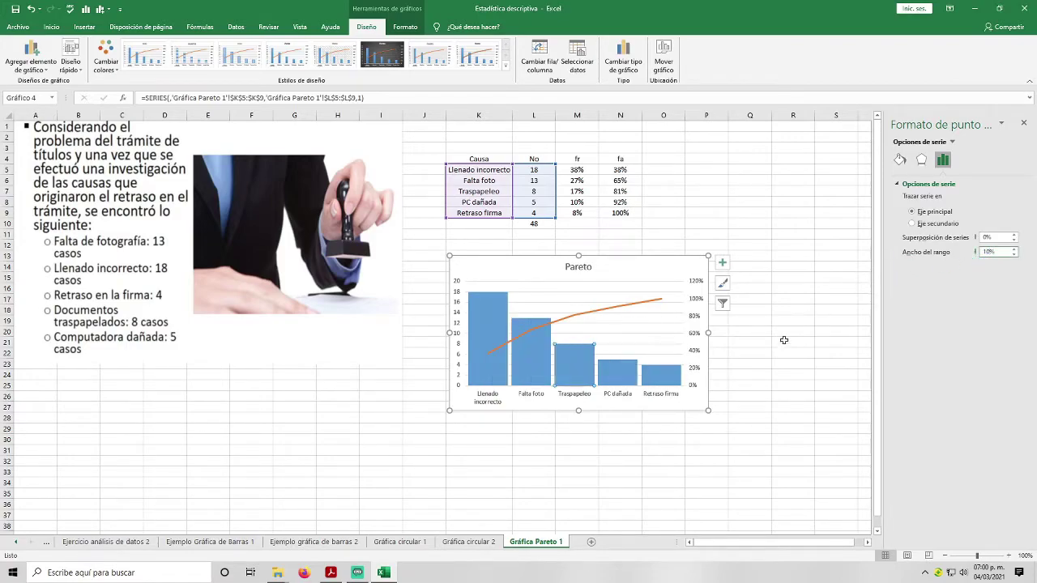
{"action": "left_click", "coordinate": [762, 354]}
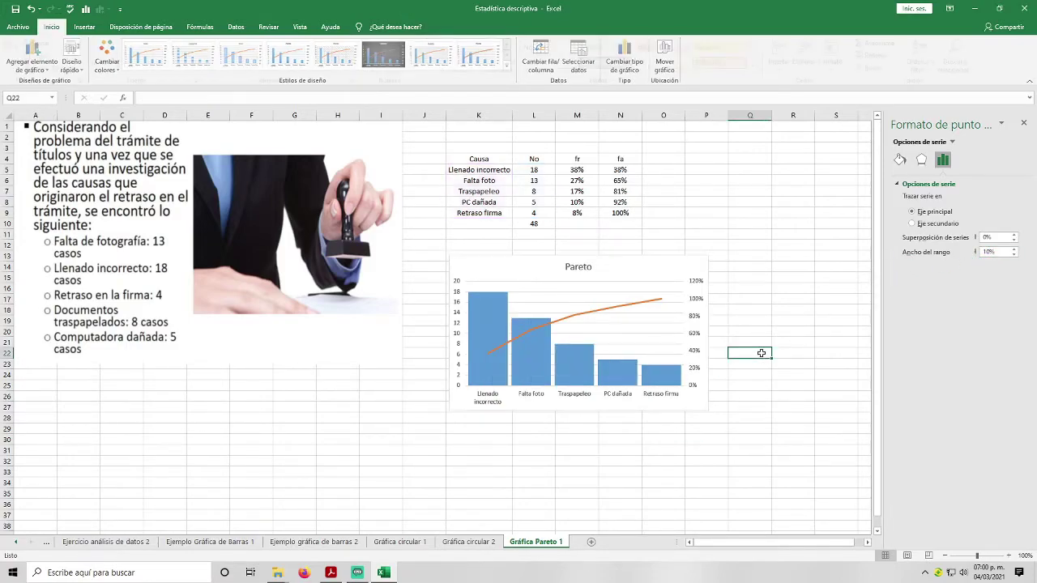
{"action": "left_click", "coordinate": [1024, 123]}
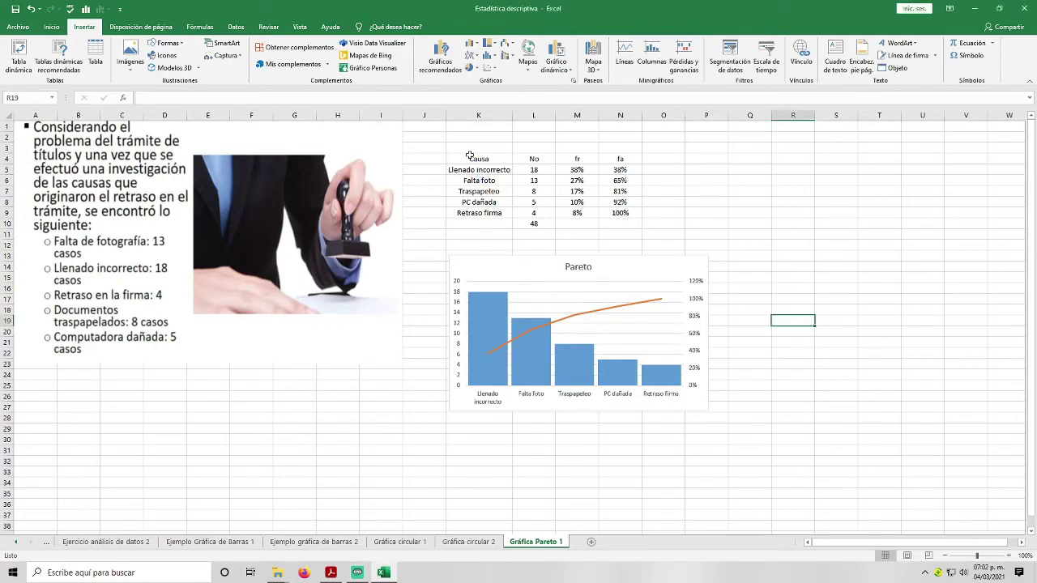
Insert a built-in Pareto chart from the causes and counts in K4:L9 and place it just right of the existing chart.
{"action": "left_click_drag", "start_coordinate": [469, 155], "coordinate": [535, 213]}
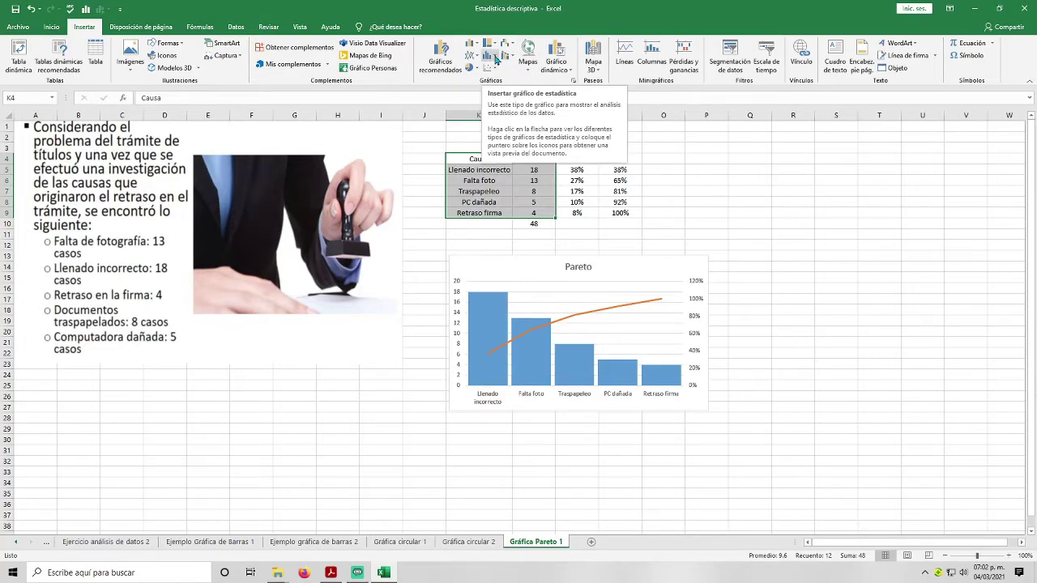
{"action": "left_click", "coordinate": [496, 61]}
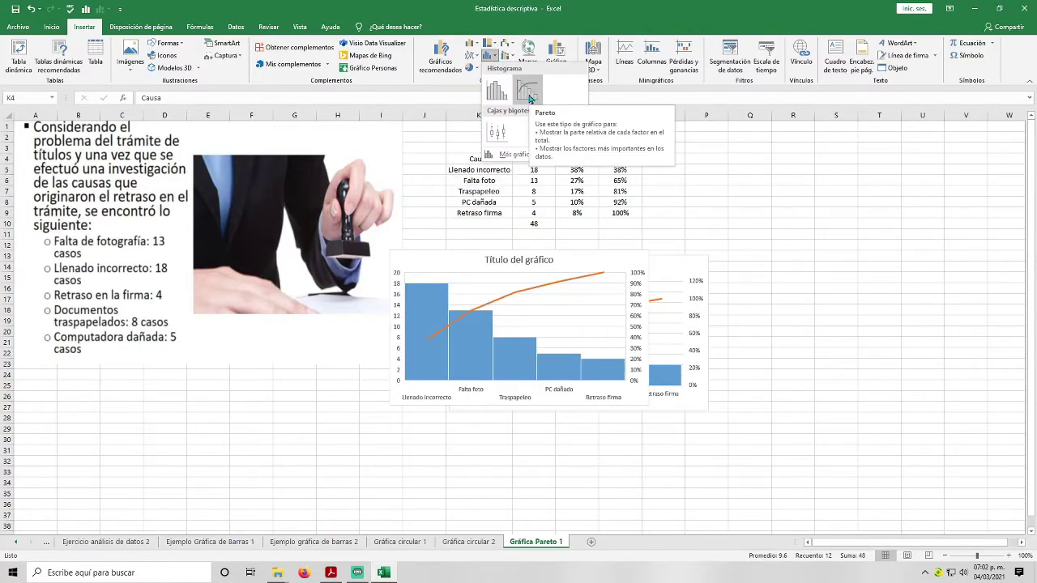
{"action": "left_click", "coordinate": [529, 95]}
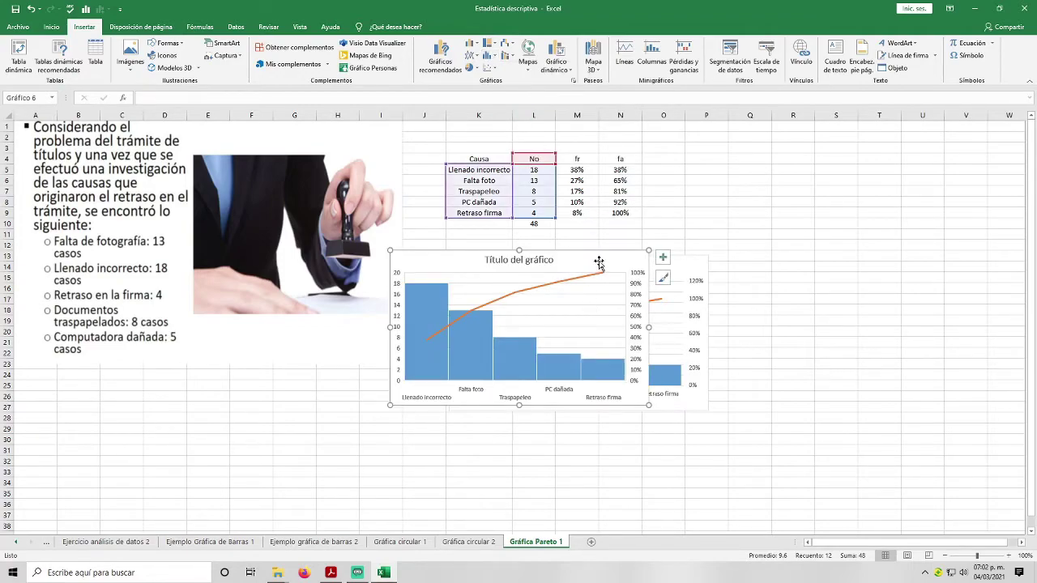
{"action": "left_click_drag", "start_coordinate": [598, 263], "coordinate": [921, 264]}
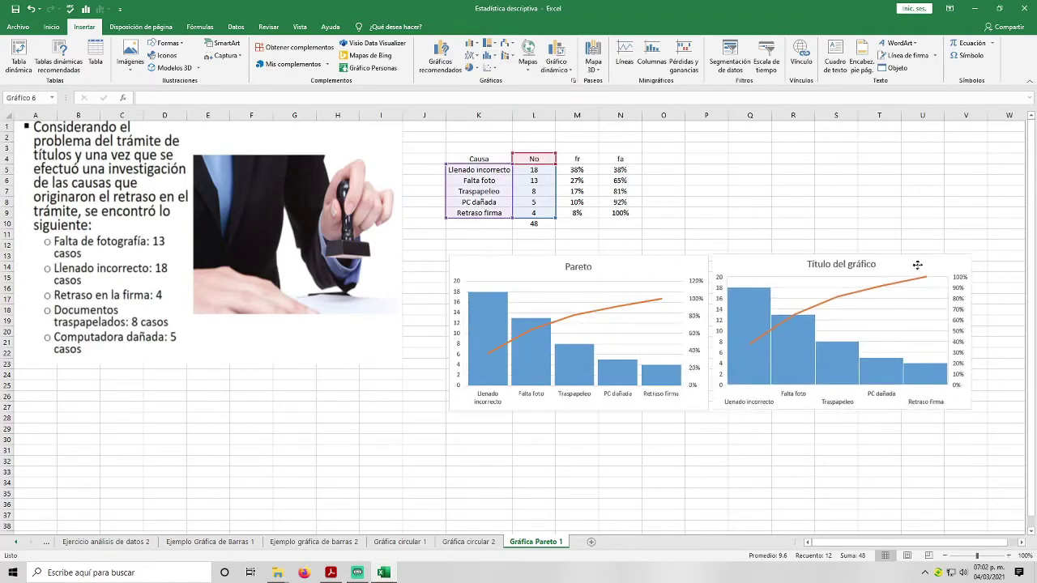
Replace the placeholder title of the new built-in chart with Pareto.
{"action": "left_click", "coordinate": [873, 268]}
{"action": "left_click_drag", "start_coordinate": [875, 268], "coordinate": [818, 266]}
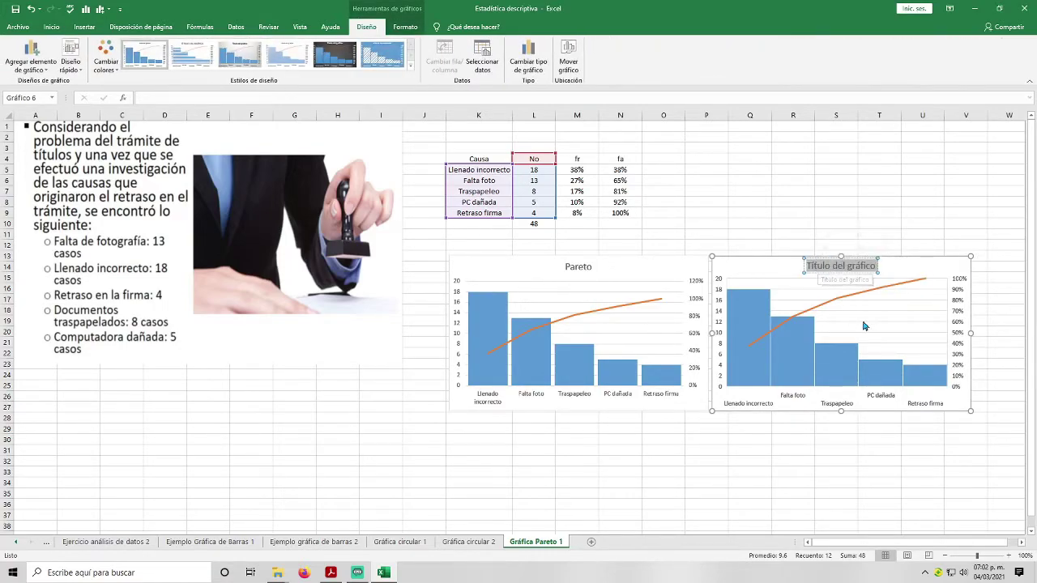
{"action": "type", "text": "Pare"}
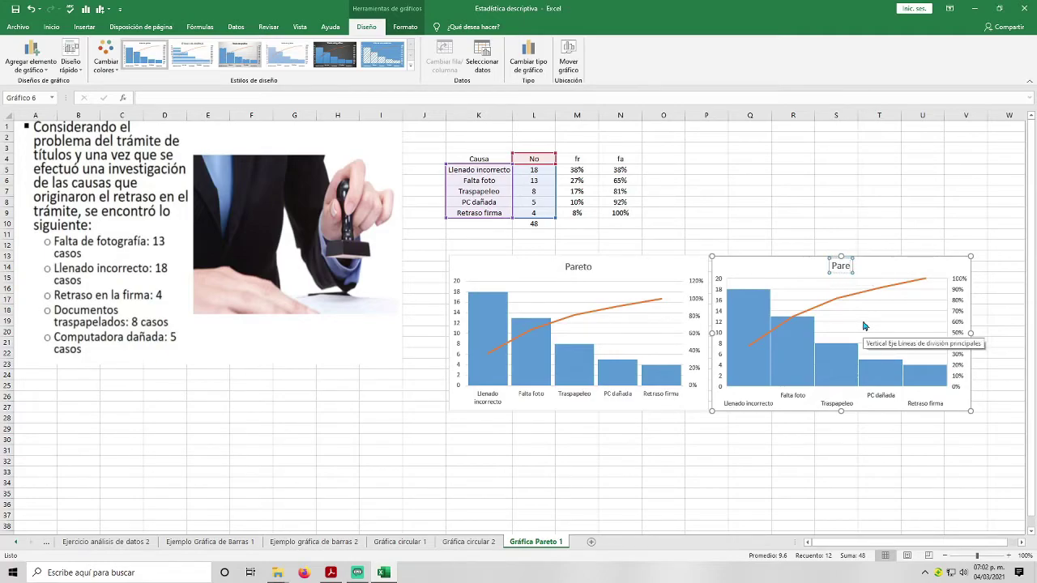
{"action": "type", "text": "to"}
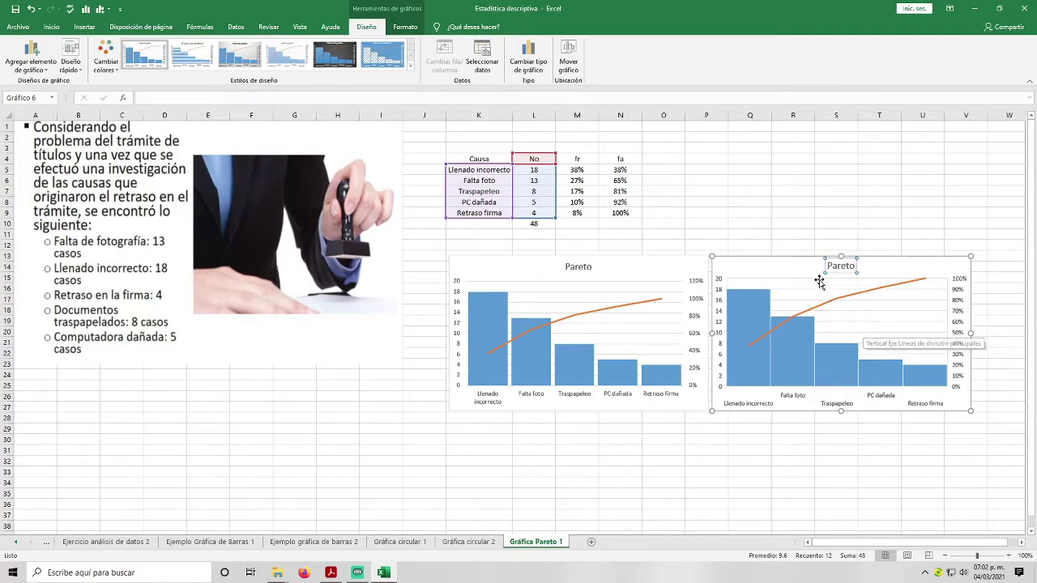
{"action": "left_click", "coordinate": [755, 203]}
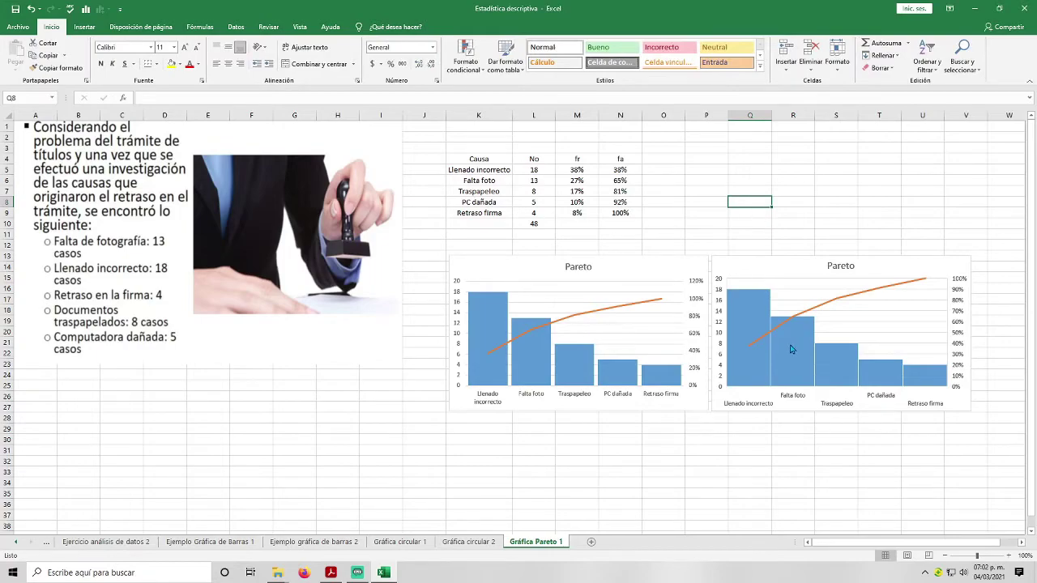
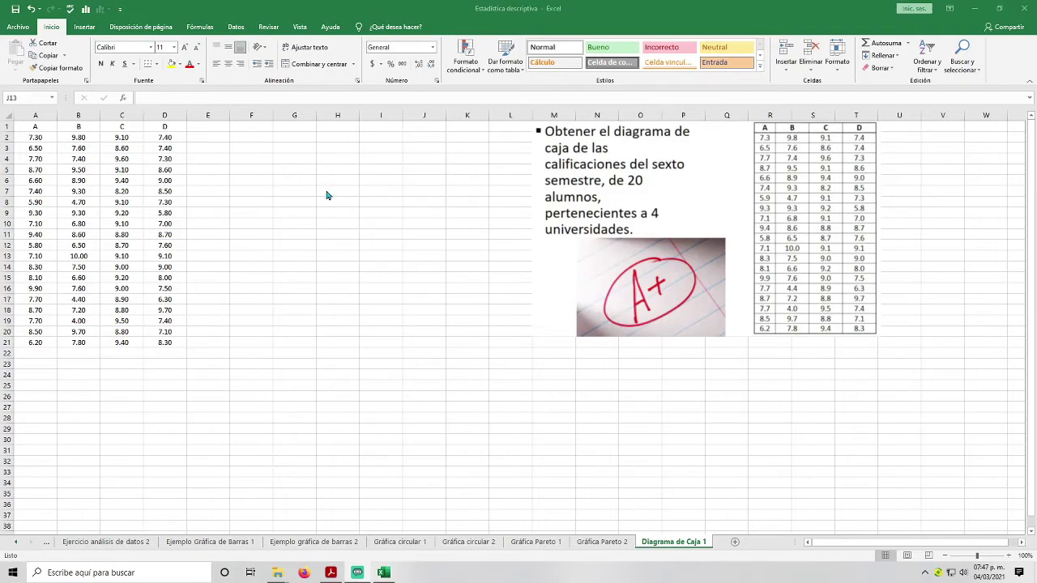
Undo the last change on the Diagrama de Caja 1 sheet to restore the Fecha, Q1, Min, Max and Q3 table in F4:J8.
{"action": "left_click", "coordinate": [288, 191]}
{"action": "left_click", "coordinate": [287, 191]}
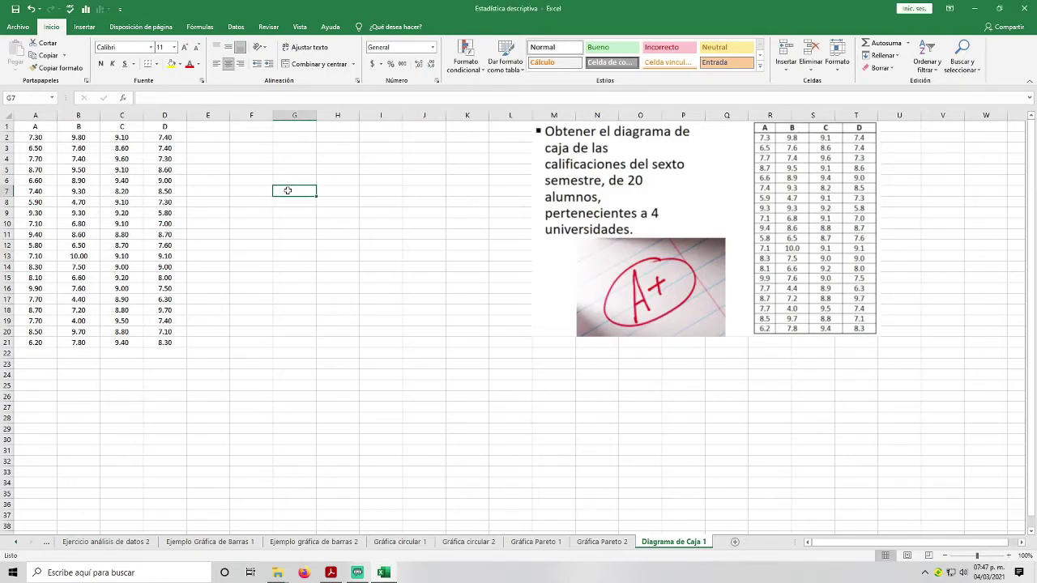
{"action": "key", "text": "ctrl+z"}
{"action": "left_click", "coordinate": [304, 219]}
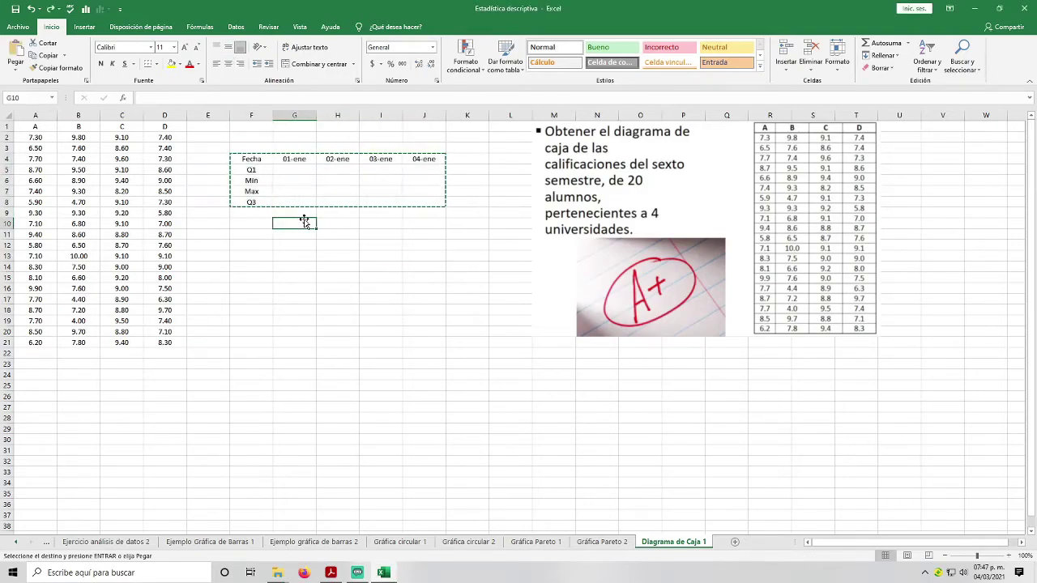
{"action": "left_click", "coordinate": [261, 218]}
{"action": "left_click", "coordinate": [286, 222]}
{"action": "double_click", "coordinate": [286, 223]}
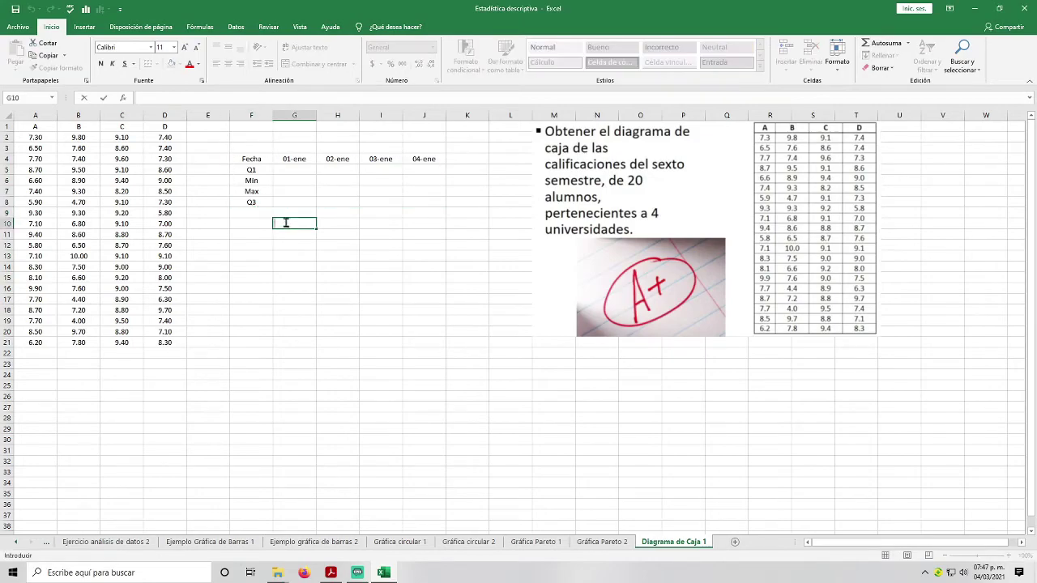
Calculate the first quartile of university A's grades in G5 with =CUARTIL(A2:A21,1).
{"action": "left_click", "coordinate": [289, 172]}
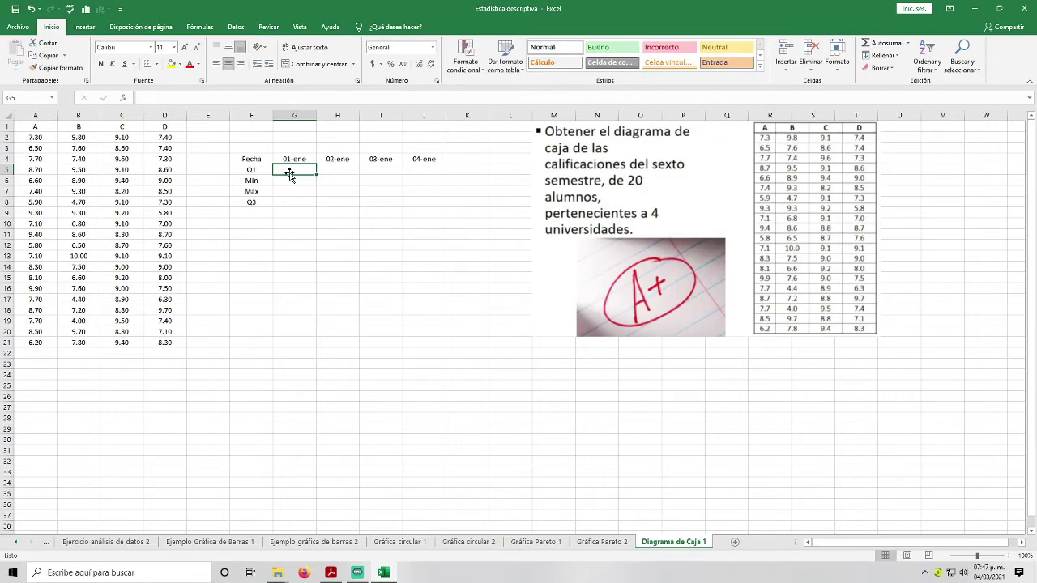
{"action": "type", "text": "="}
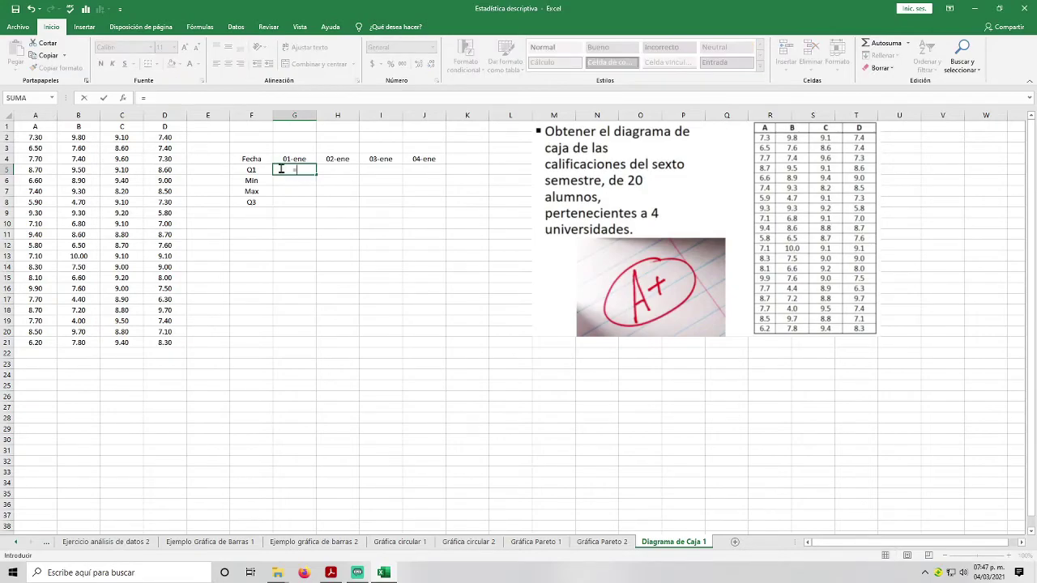
{"action": "type", "text": "cu"}
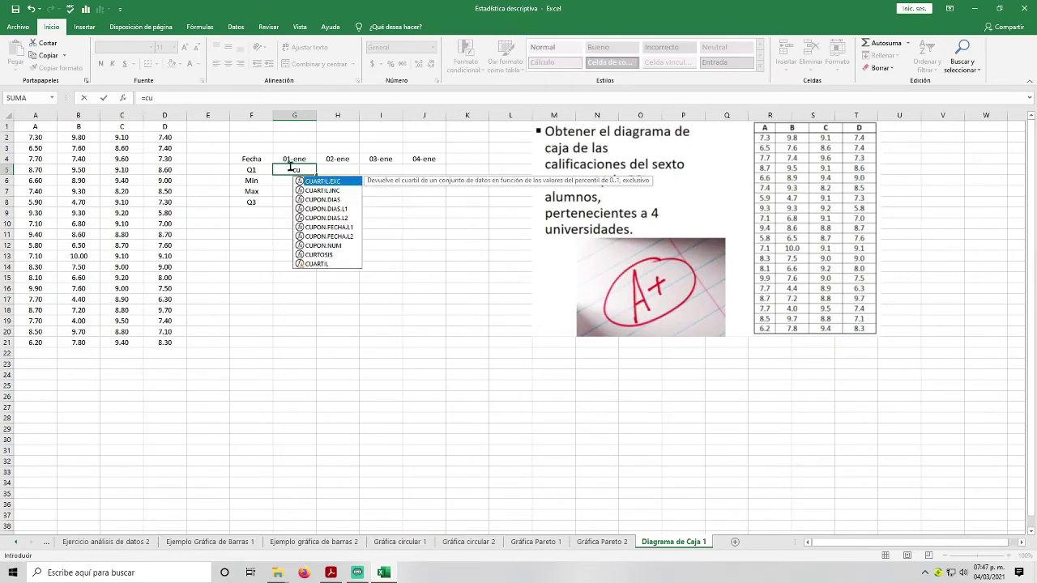
{"action": "double_click", "coordinate": [334, 264]}
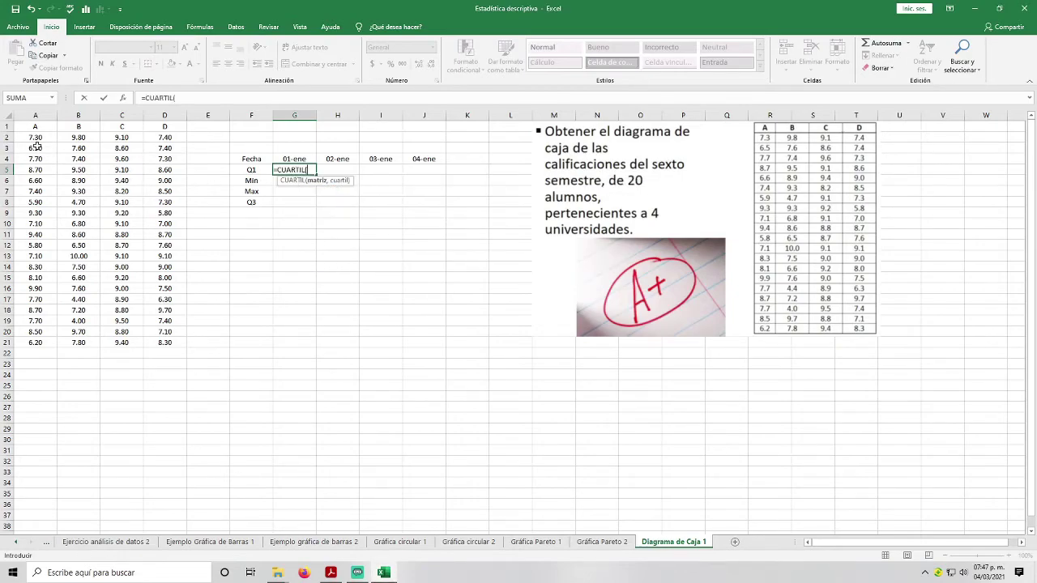
{"action": "left_click_drag", "start_coordinate": [39, 137], "coordinate": [30, 343]}
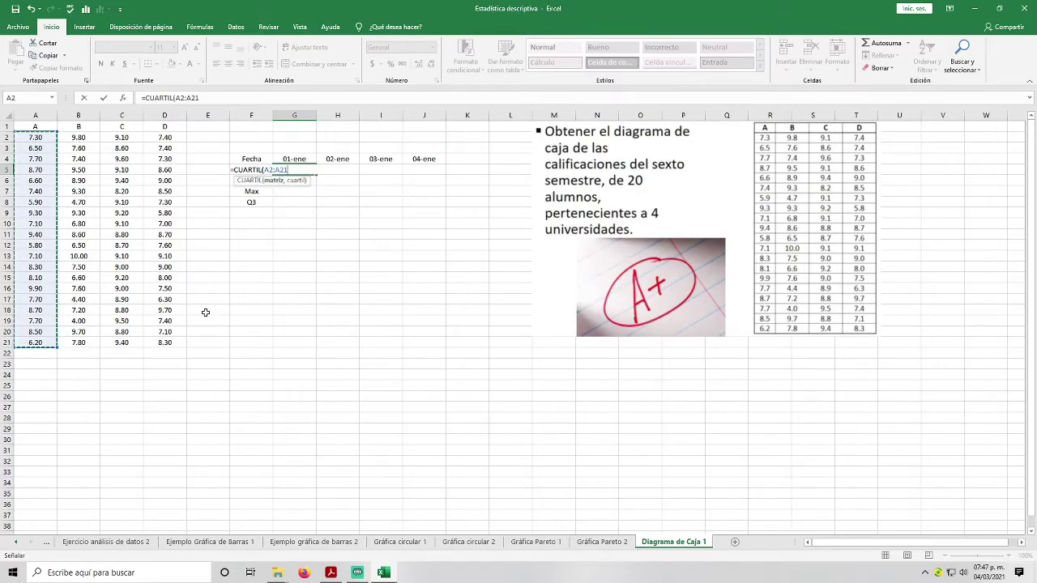
{"action": "type", "text": ","}
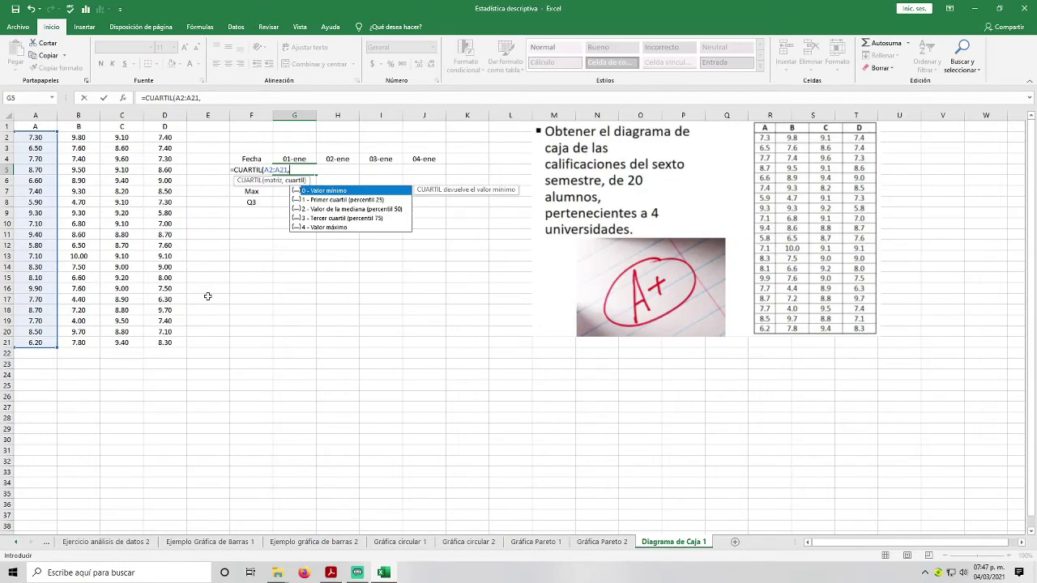
{"action": "double_click", "coordinate": [339, 200]}
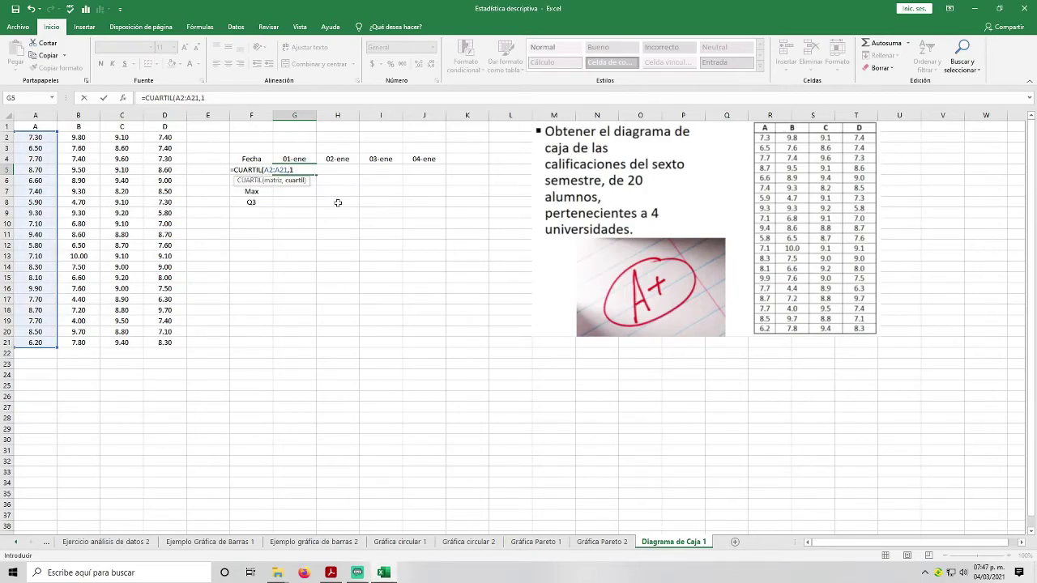
{"action": "type", "text": ")"}
{"action": "key", "text": "Return"}
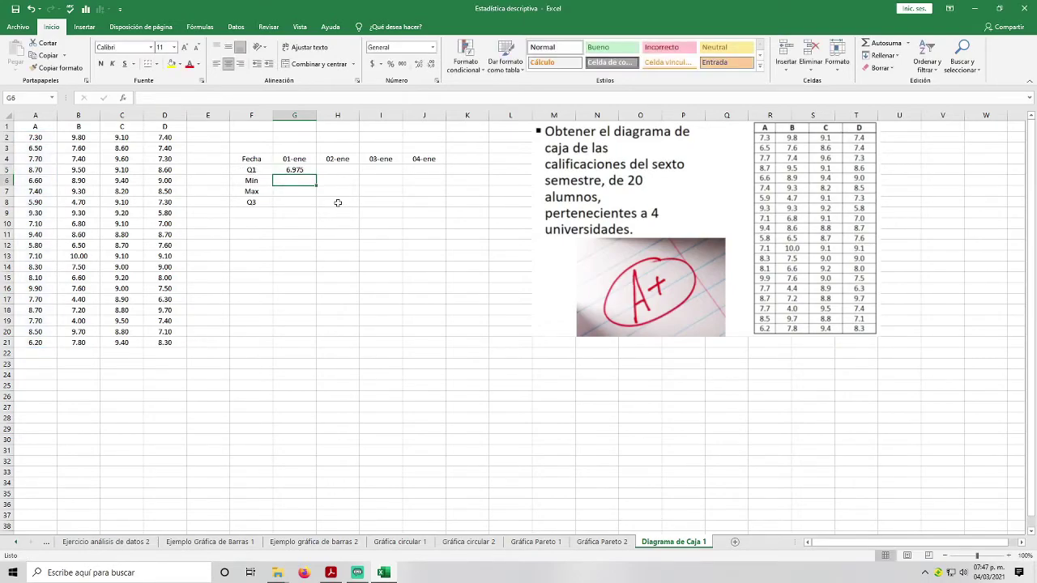
Calculate the minimum of university A's grades in G6 with =MIN(A2:A21).
{"action": "type", "text": "="}
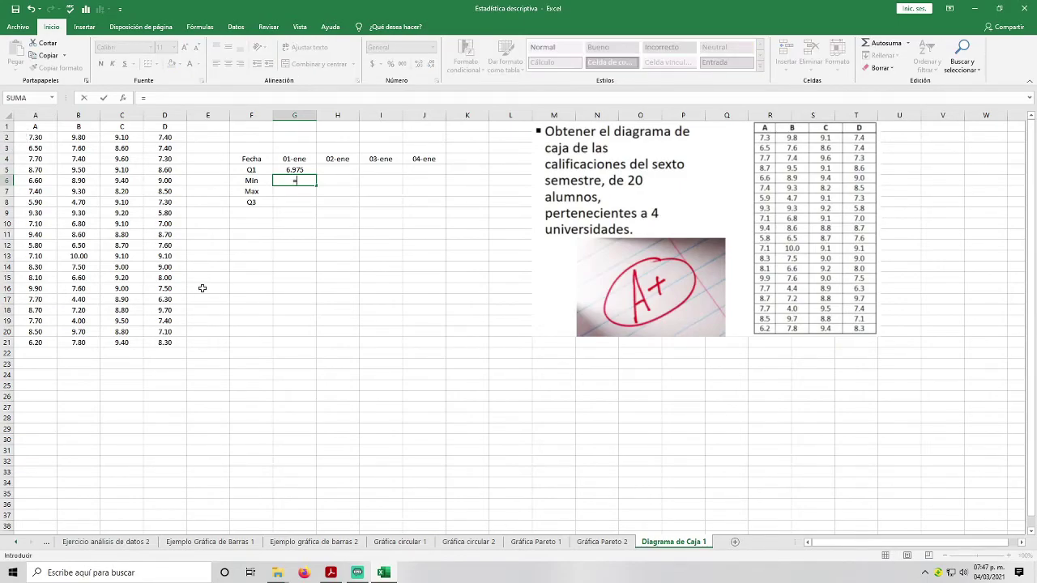
{"action": "type", "text": "mi"}
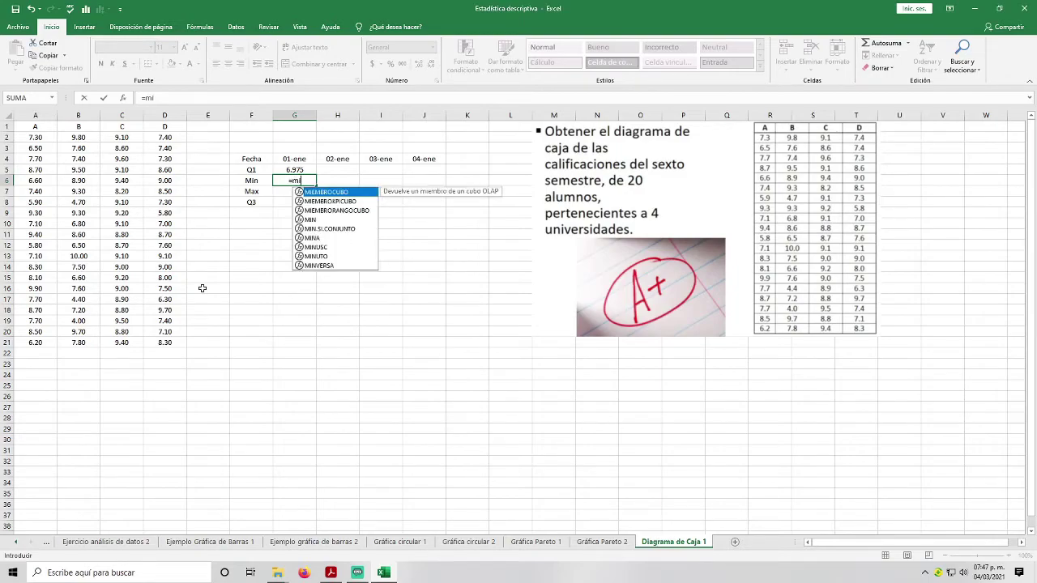
{"action": "type", "text": "n"}
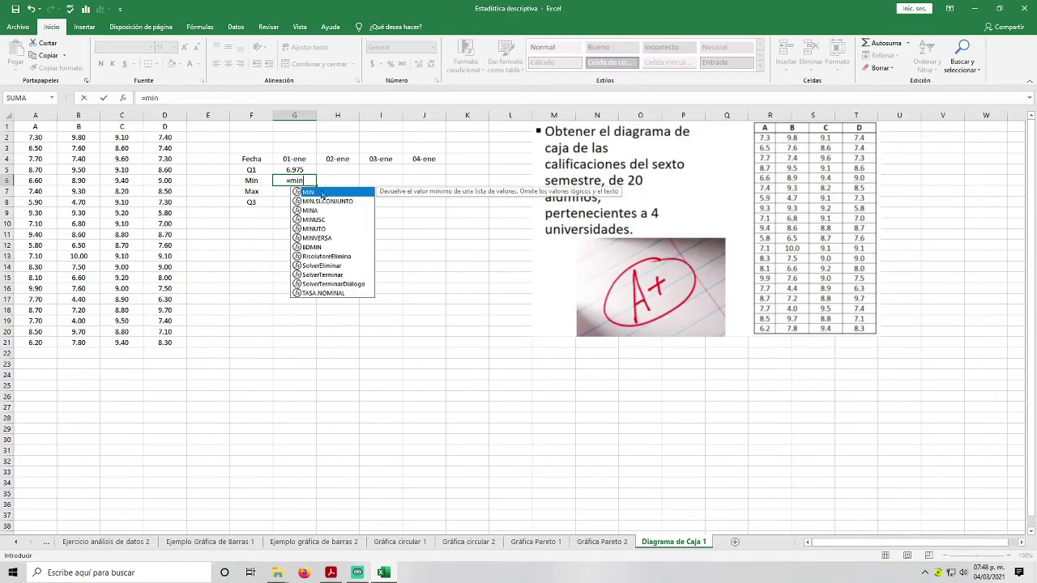
{"action": "double_click", "coordinate": [321, 193]}
{"action": "left_click_drag", "start_coordinate": [40, 138], "coordinate": [80, 347]}
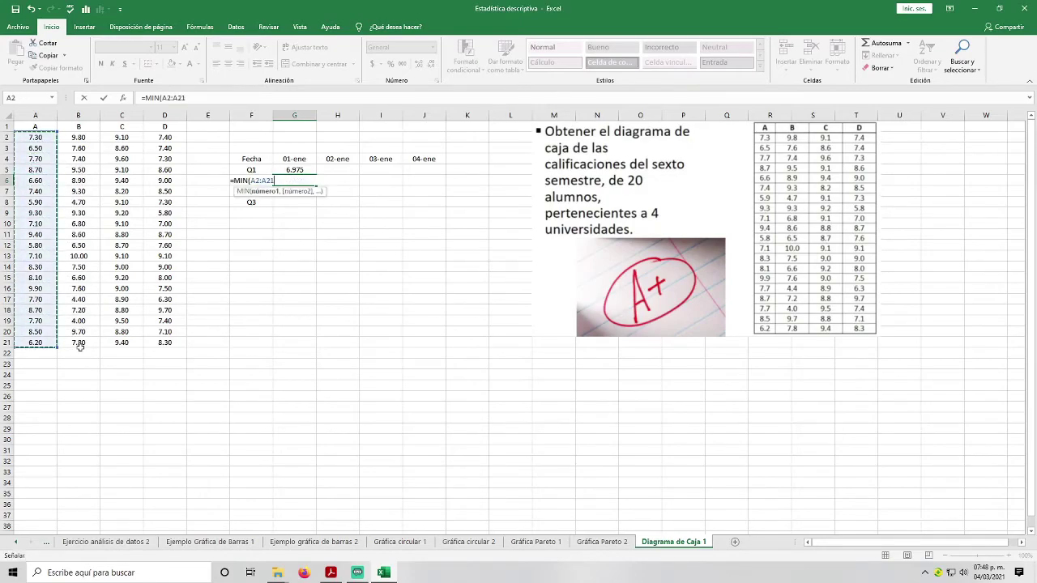
{"action": "type", "text": ")"}
{"action": "key", "text": "Return"}
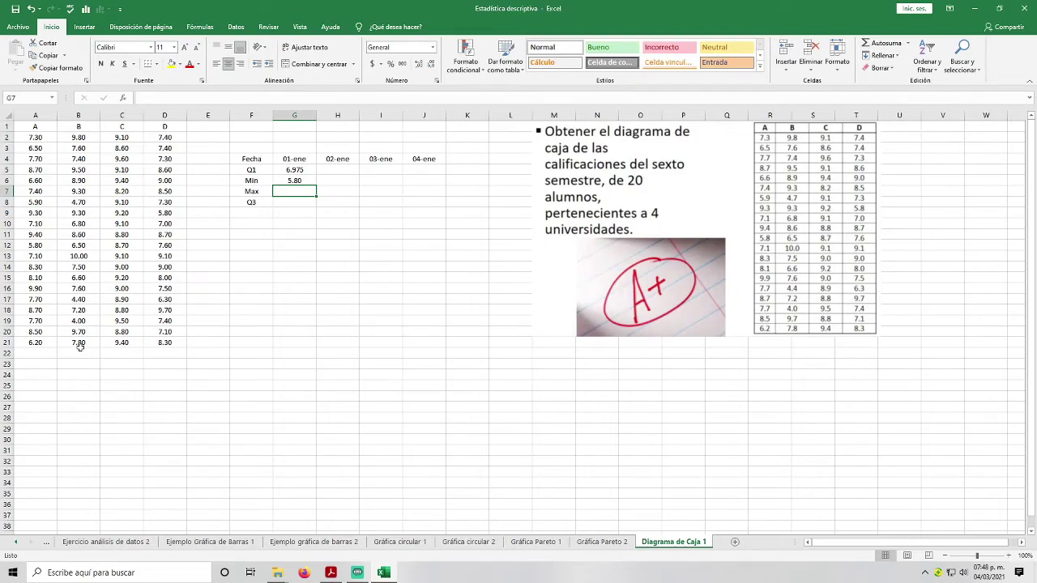
Calculate the maximum of university A's grades in G7 with =MAX(A2:A21).
{"action": "type", "text": "=max"}
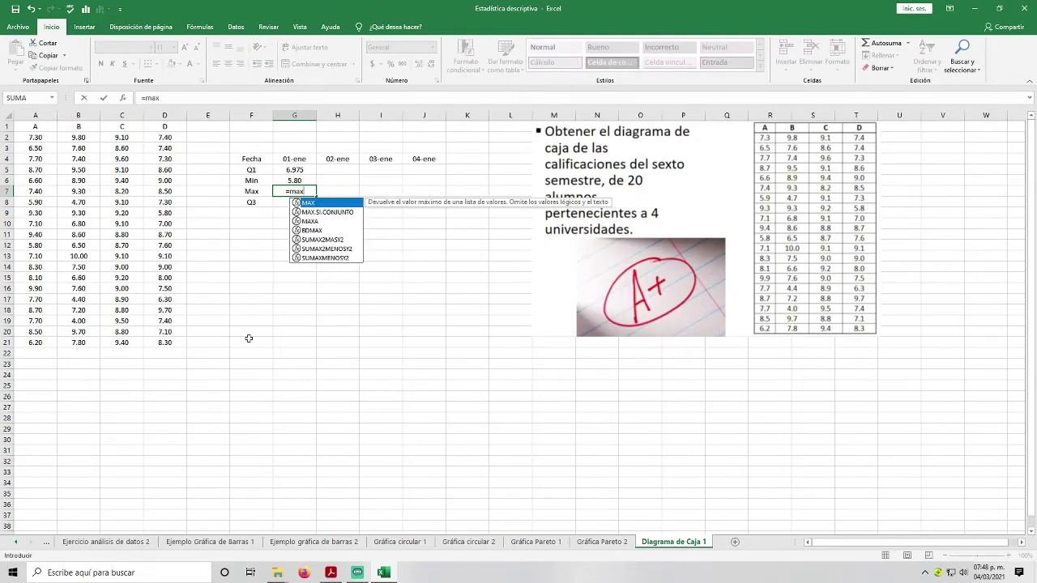
{"action": "double_click", "coordinate": [311, 205]}
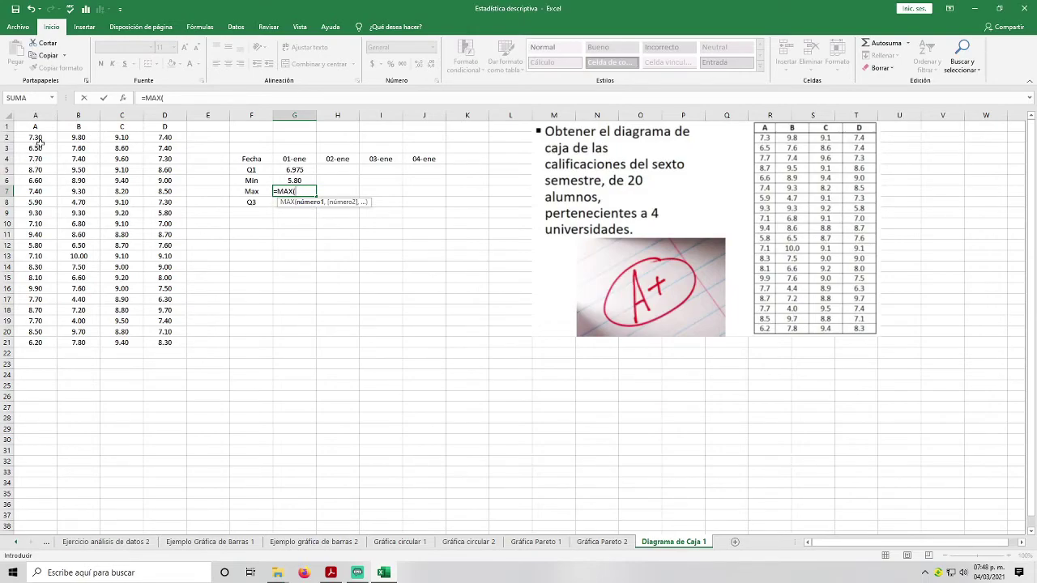
{"action": "left_click_drag", "start_coordinate": [36, 138], "coordinate": [43, 344]}
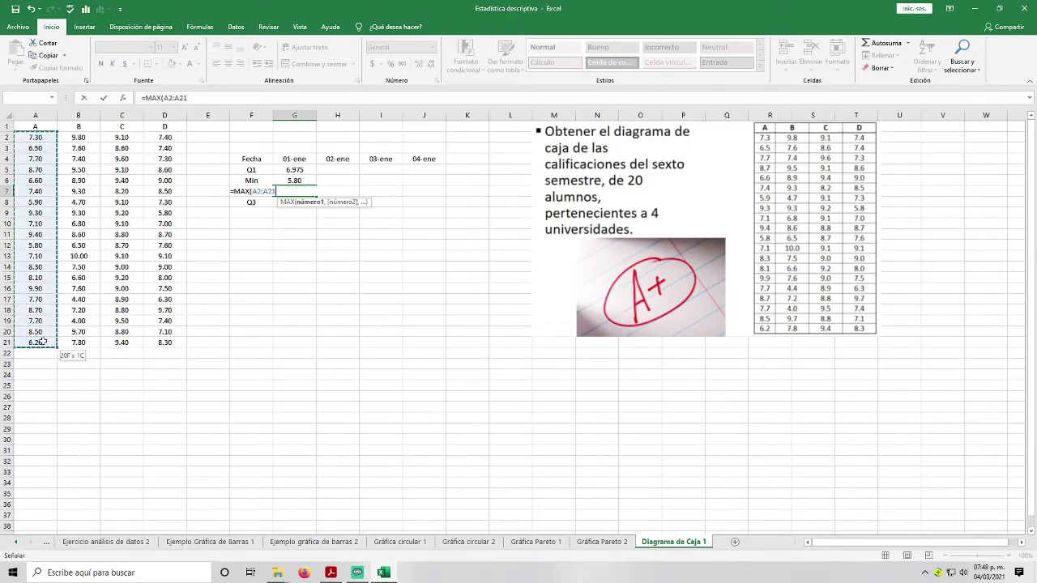
{"action": "type", "text": ")"}
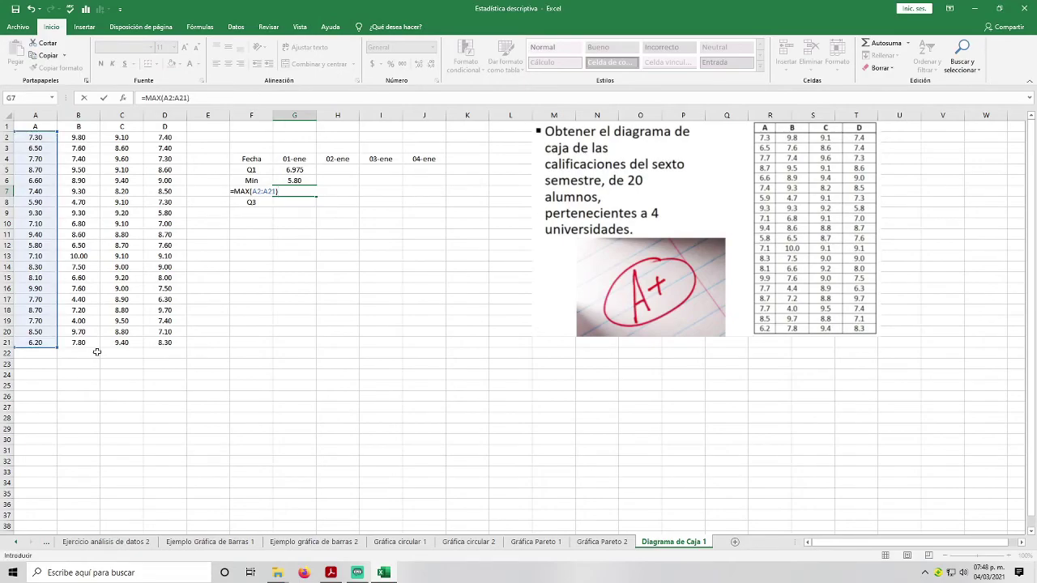
{"action": "key", "text": "Return"}
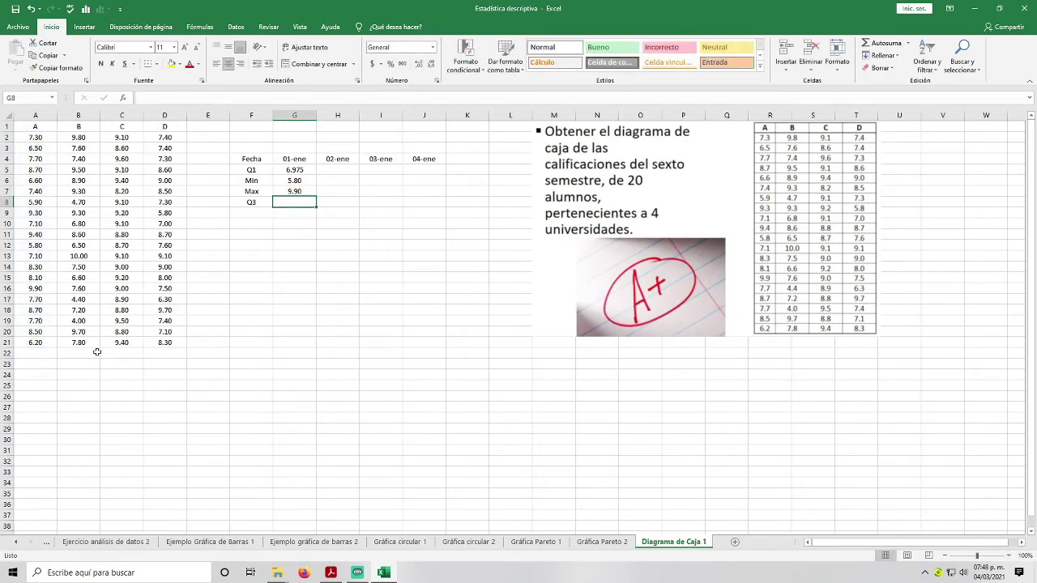
Calculate the third quartile of university A's grades in G8 with =CUARTIL(A2:A21,3).
{"action": "type", "text": "=cuar"}
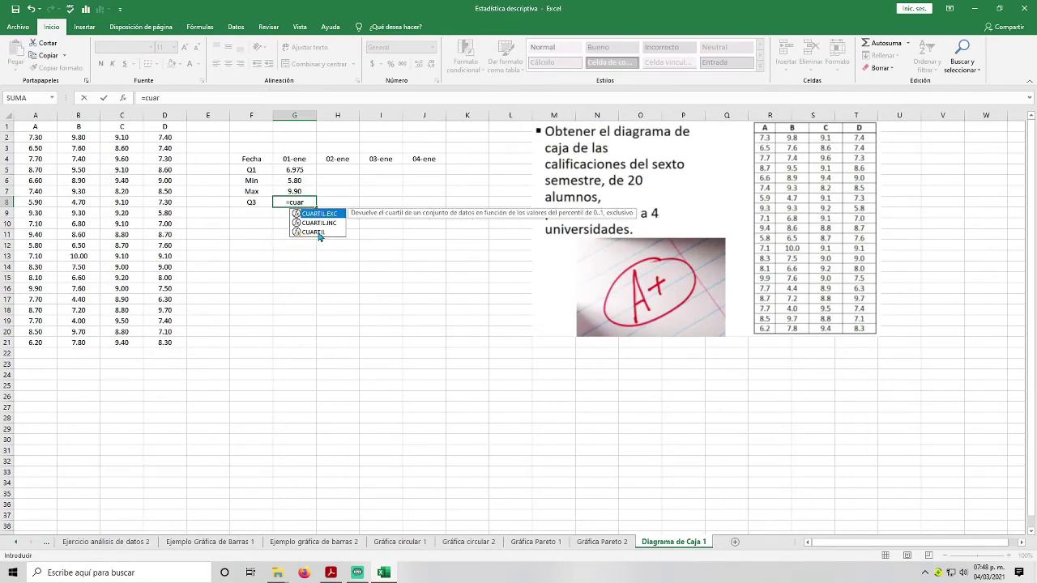
{"action": "left_click", "coordinate": [320, 235]}
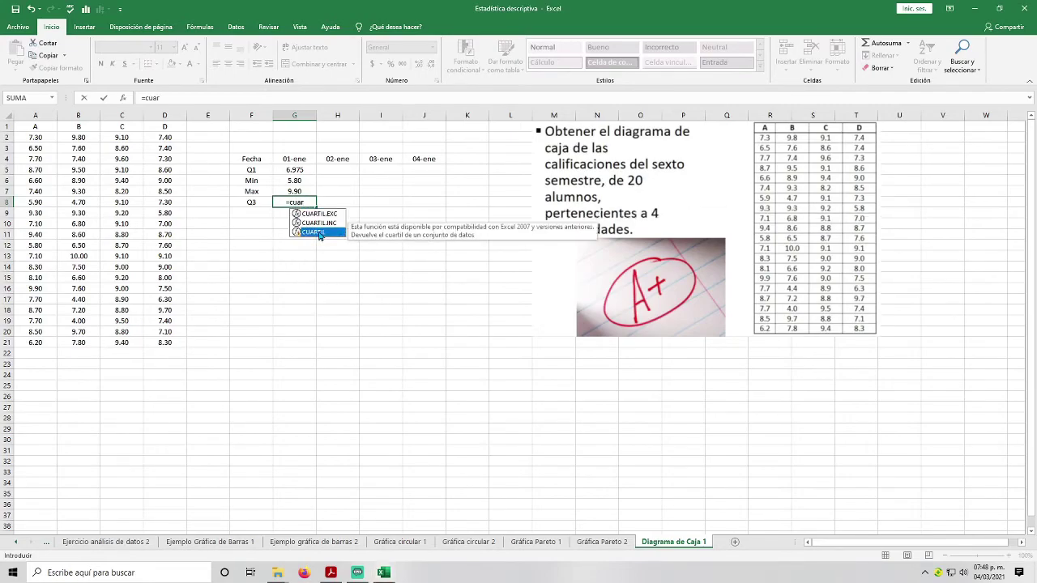
{"action": "double_click", "coordinate": [320, 235]}
{"action": "left_click_drag", "start_coordinate": [33, 137], "coordinate": [49, 338]}
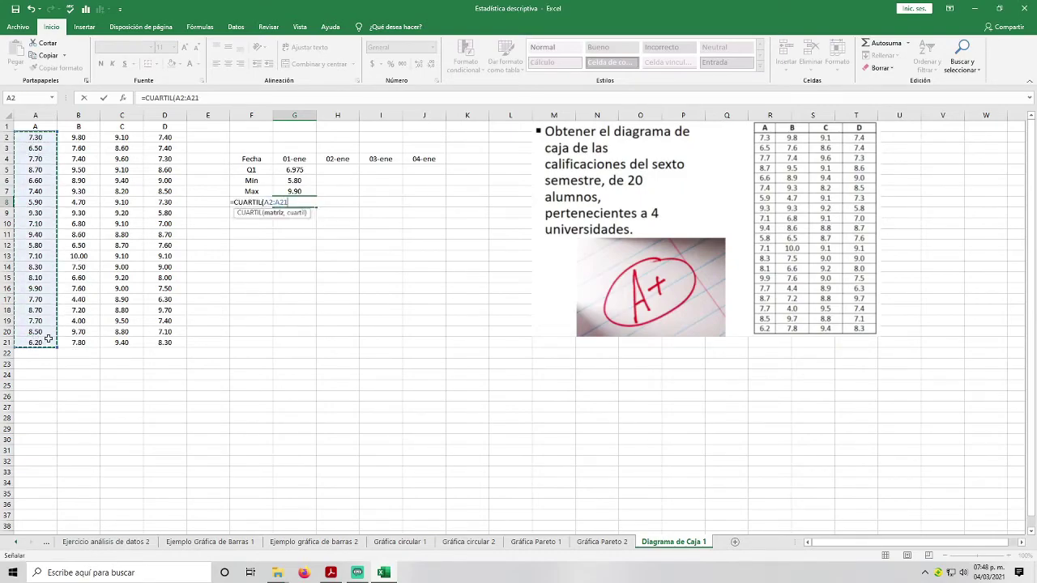
{"action": "type", "text": ","}
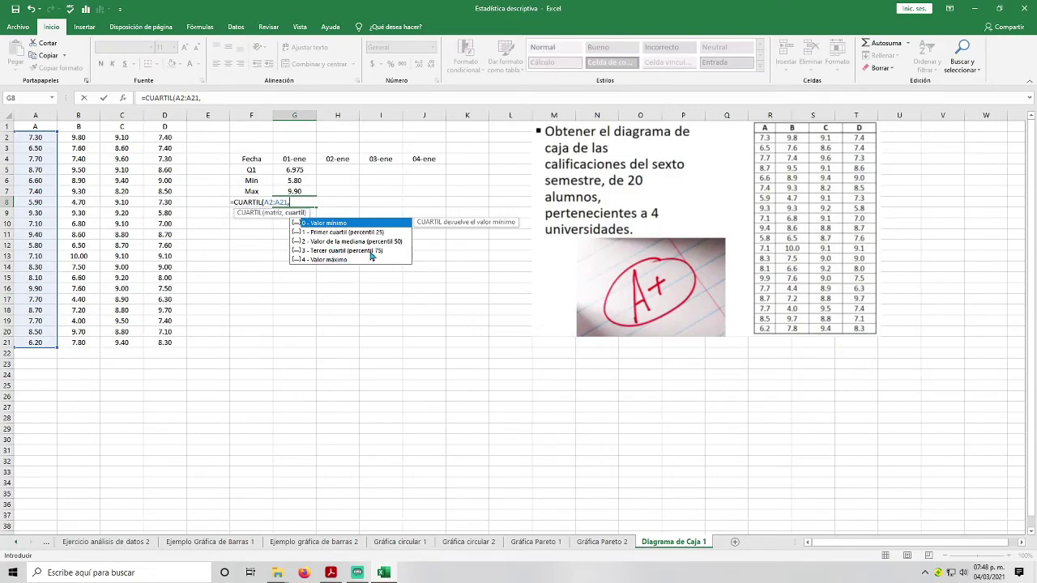
{"action": "left_click", "coordinate": [373, 253]}
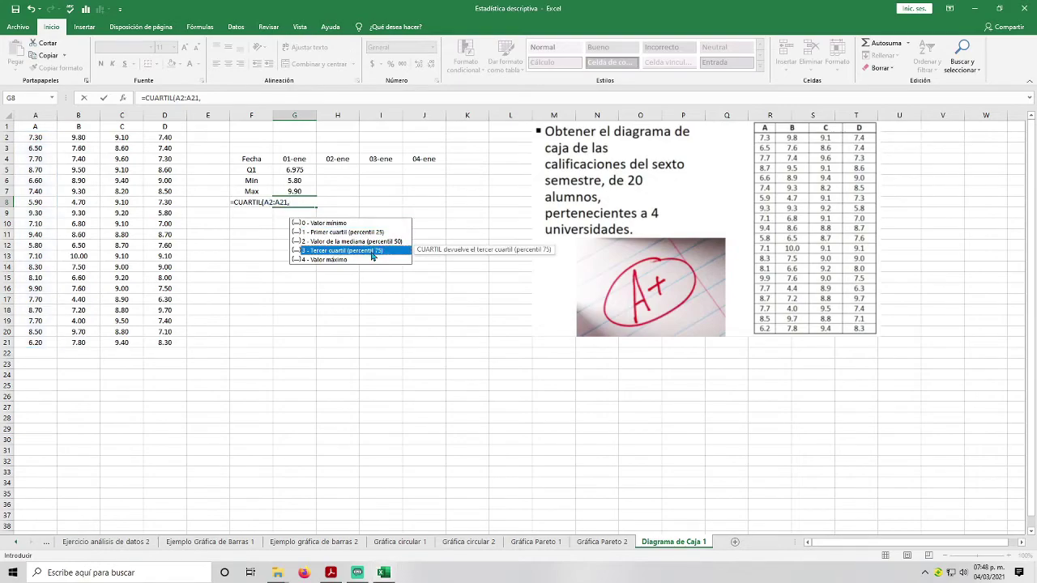
{"action": "double_click", "coordinate": [372, 254]}
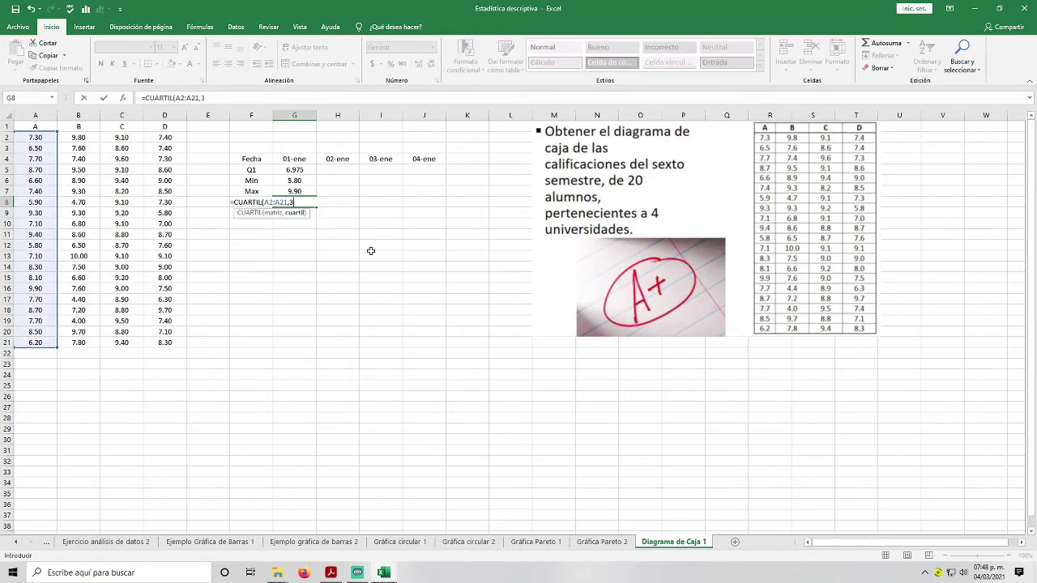
{"action": "type", "text": ")"}
{"action": "key", "text": "Return"}
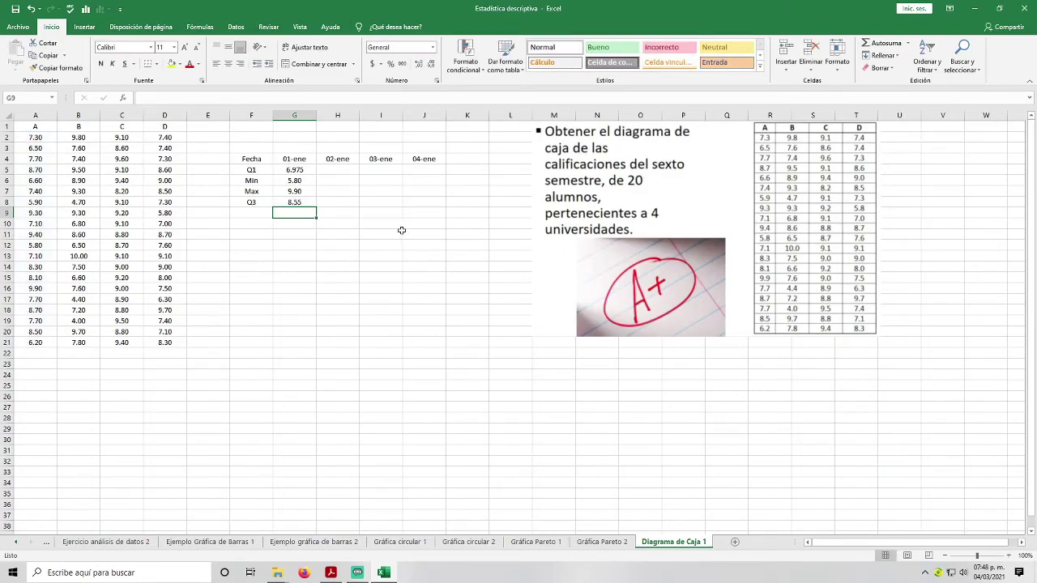
Fill the Q1, Min, Max and Q3 formulas from G5:G8 across to column J for the other three universities.
{"action": "left_click", "coordinate": [305, 169]}
{"action": "left_click_drag", "start_coordinate": [304, 170], "coordinate": [431, 204]}
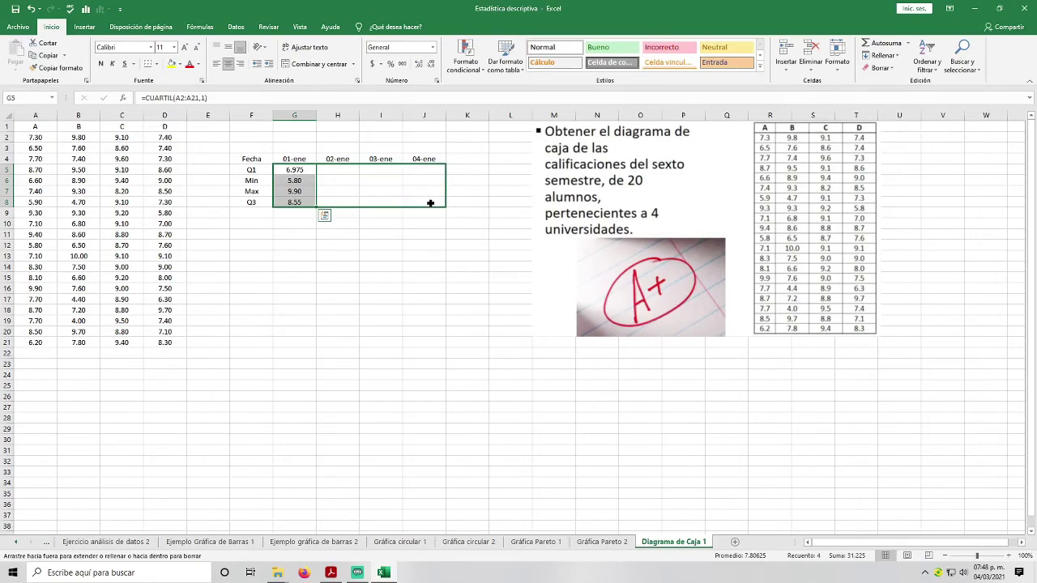
{"action": "left_click_drag", "start_coordinate": [430, 204], "coordinate": [429, 202]}
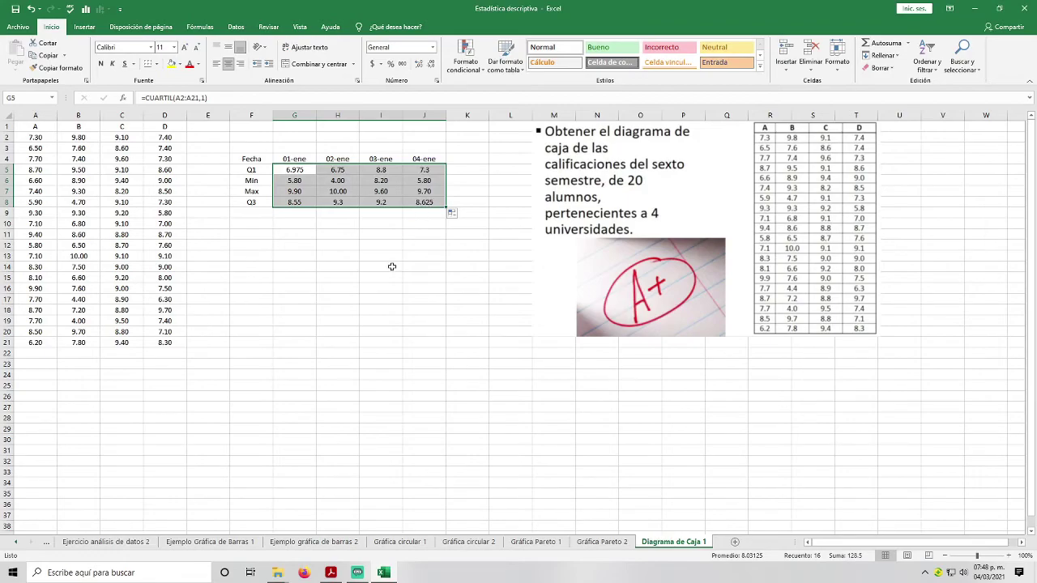
{"action": "left_click", "coordinate": [356, 243]}
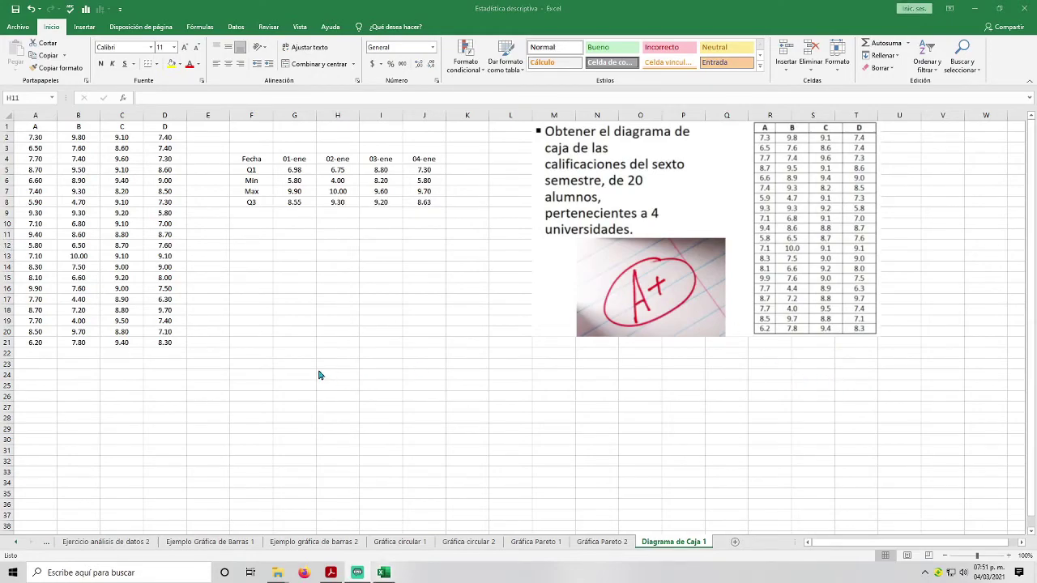
Insert an open-high-low-close stock chart from the summary table F4:J8 and place it just below the table.
{"action": "left_click_drag", "start_coordinate": [247, 158], "coordinate": [426, 208]}
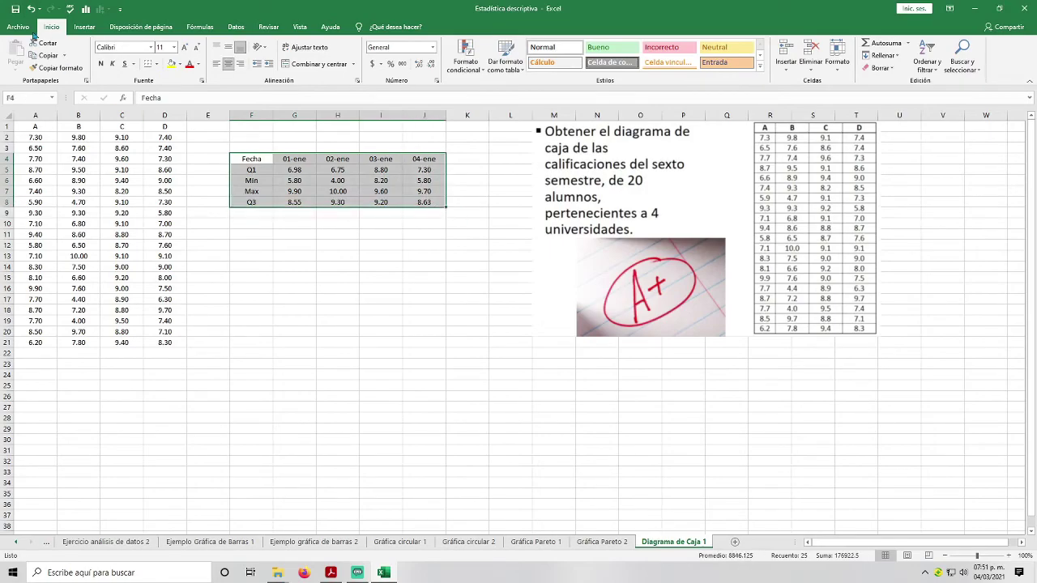
{"action": "left_click", "coordinate": [85, 27]}
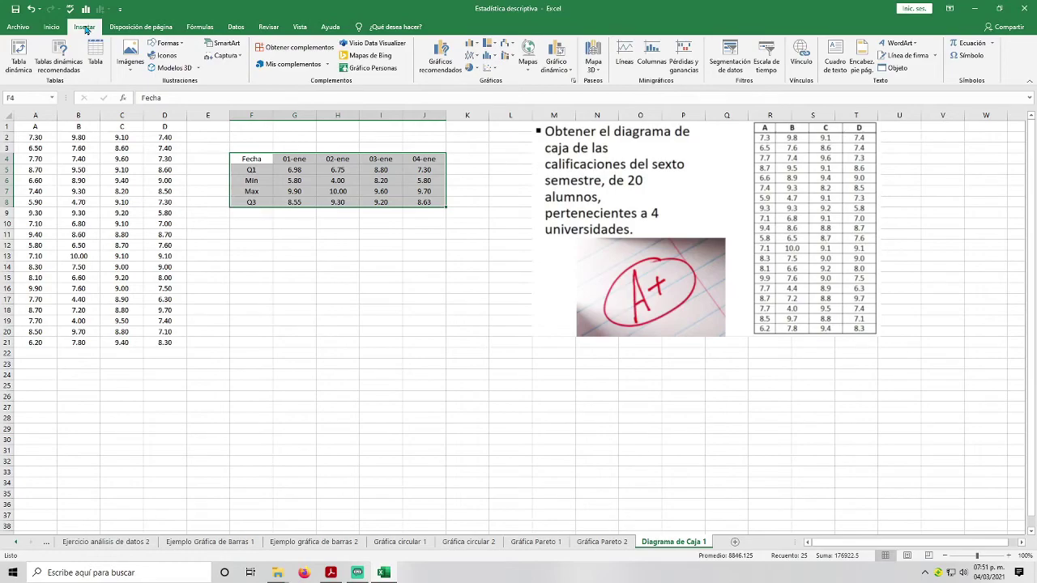
{"action": "left_click", "coordinate": [514, 44]}
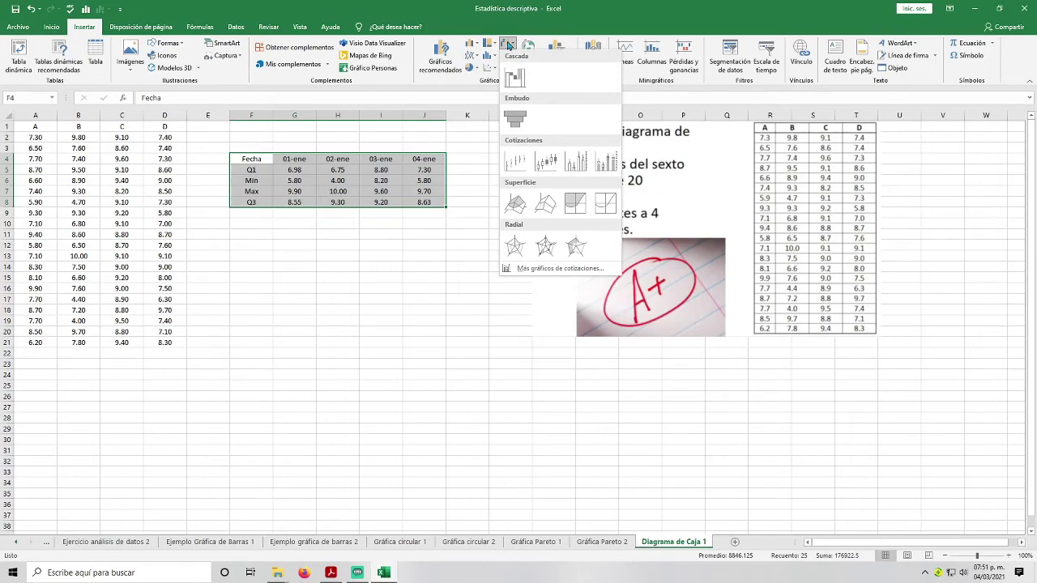
{"action": "left_click", "coordinate": [548, 160]}
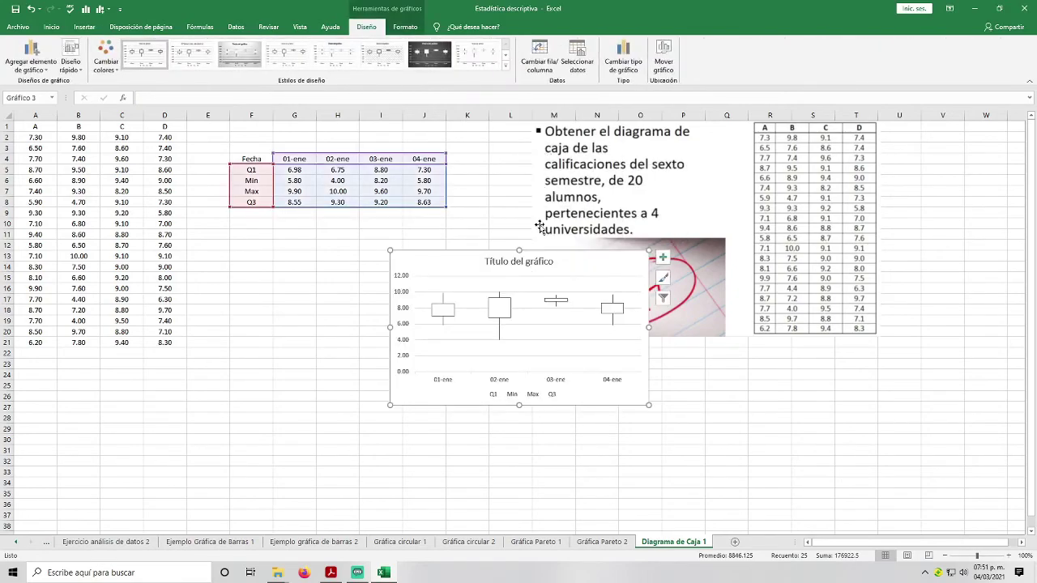
{"action": "left_click_drag", "start_coordinate": [575, 259], "coordinate": [407, 232]}
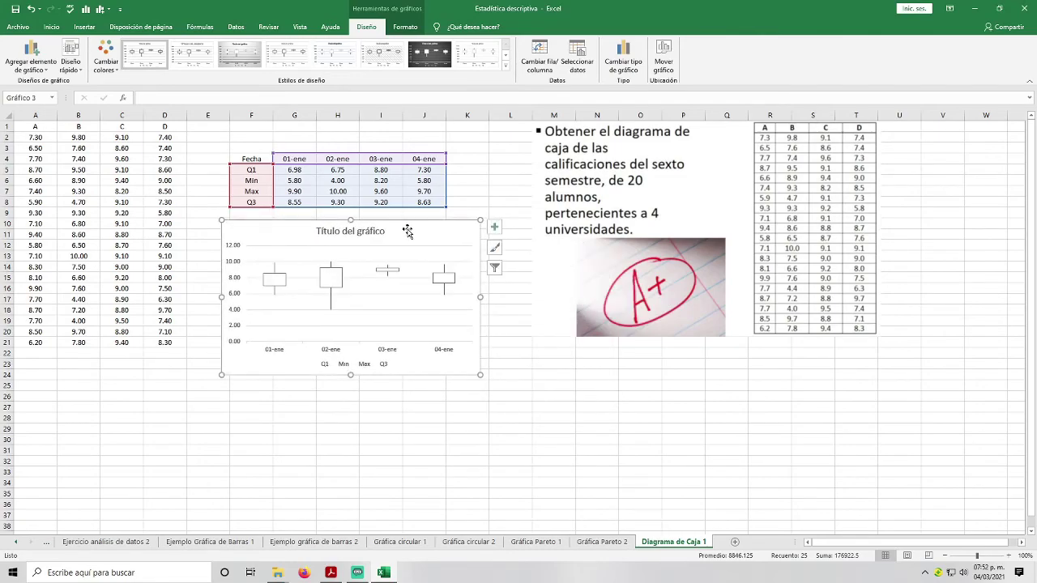
{"action": "left_click", "coordinate": [512, 406]}
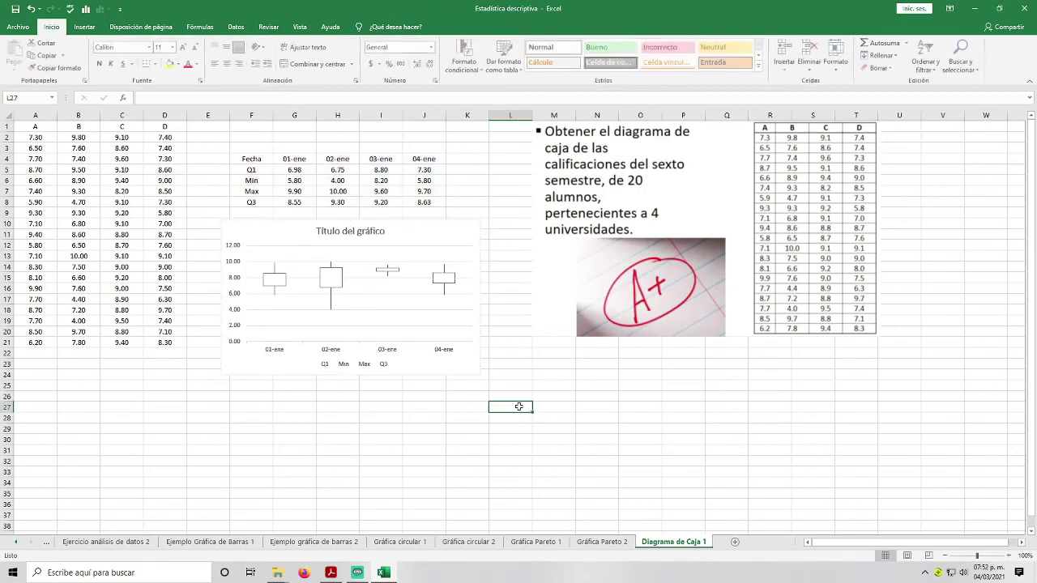
Replace the dates in G4:J4 with the university headings A to D copied from A1:D1.
{"action": "left_click_drag", "start_coordinate": [45, 127], "coordinate": [152, 127]}
{"action": "key", "text": "ctrl+c"}
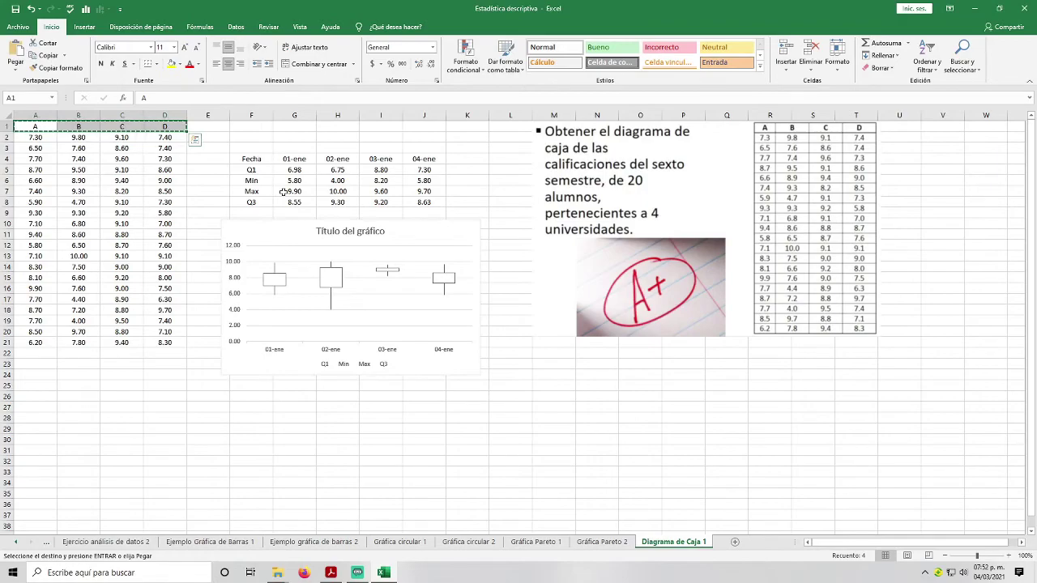
{"action": "left_click_drag", "start_coordinate": [290, 159], "coordinate": [425, 159]}
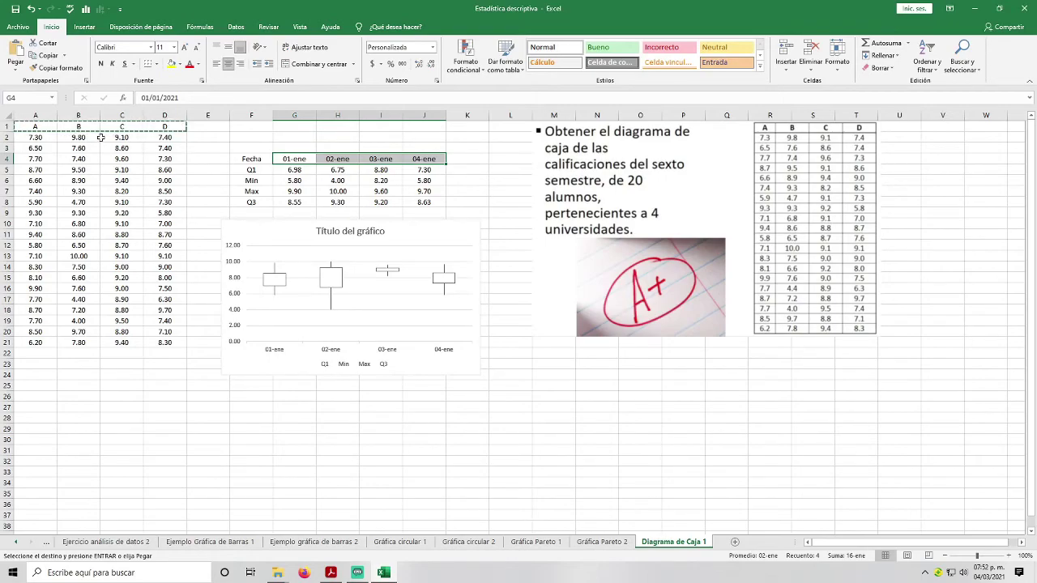
{"action": "key", "text": "ctrl+v"}
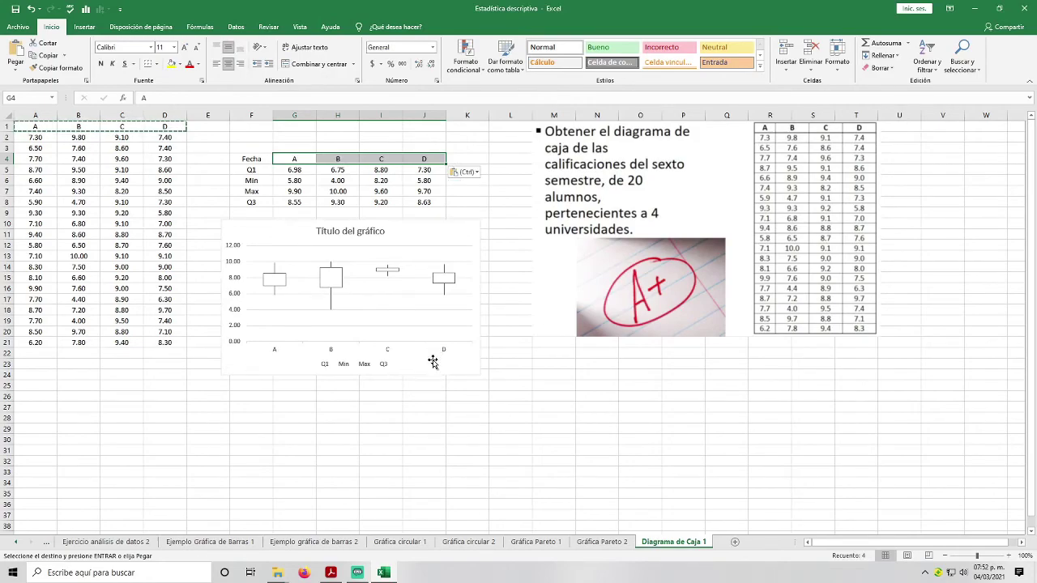
Move the stock chart slightly up so it sits directly under the summary table.
{"action": "left_click", "coordinate": [418, 363]}
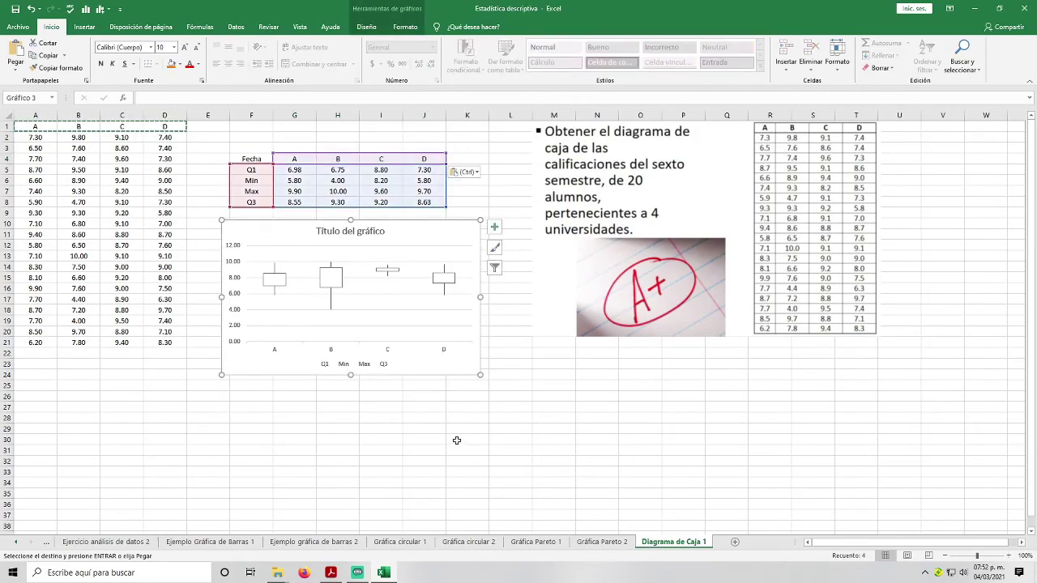
{"action": "left_click", "coordinate": [423, 450]}
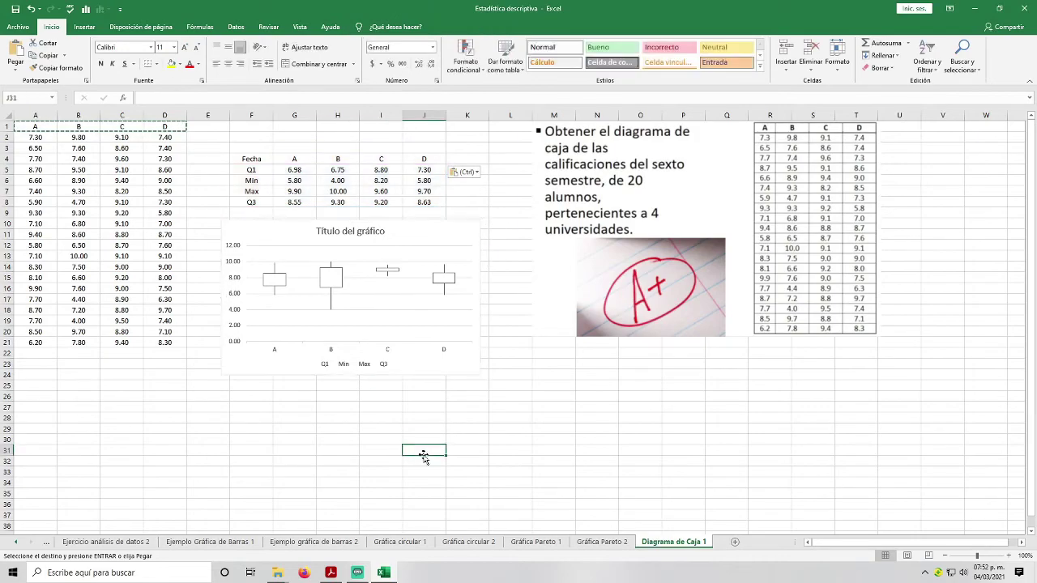
{"action": "left_click_drag", "start_coordinate": [458, 364], "coordinate": [458, 359]}
{"action": "left_click", "coordinate": [448, 419]}
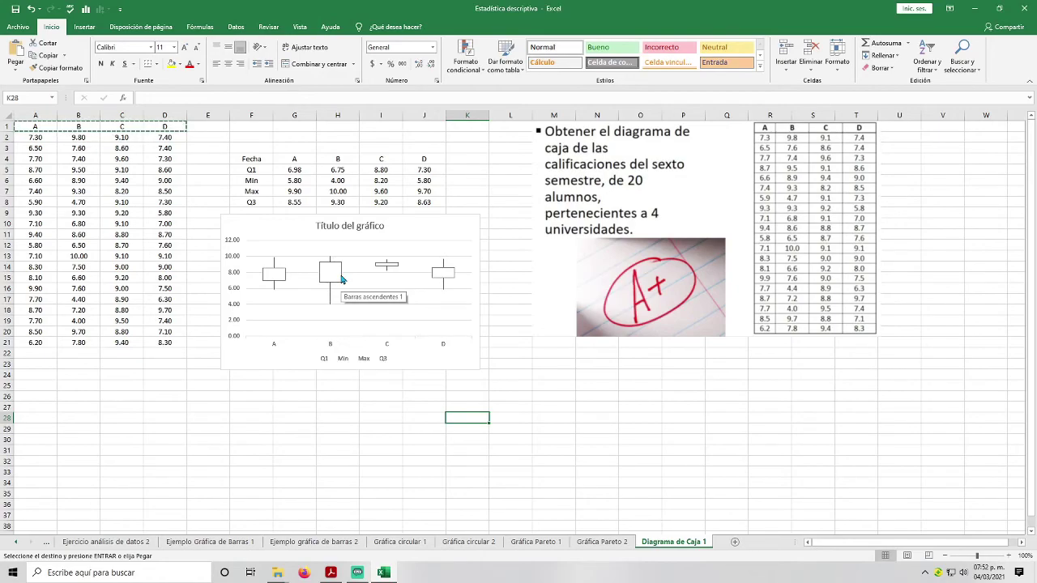
{"action": "left_click", "coordinate": [351, 407]}
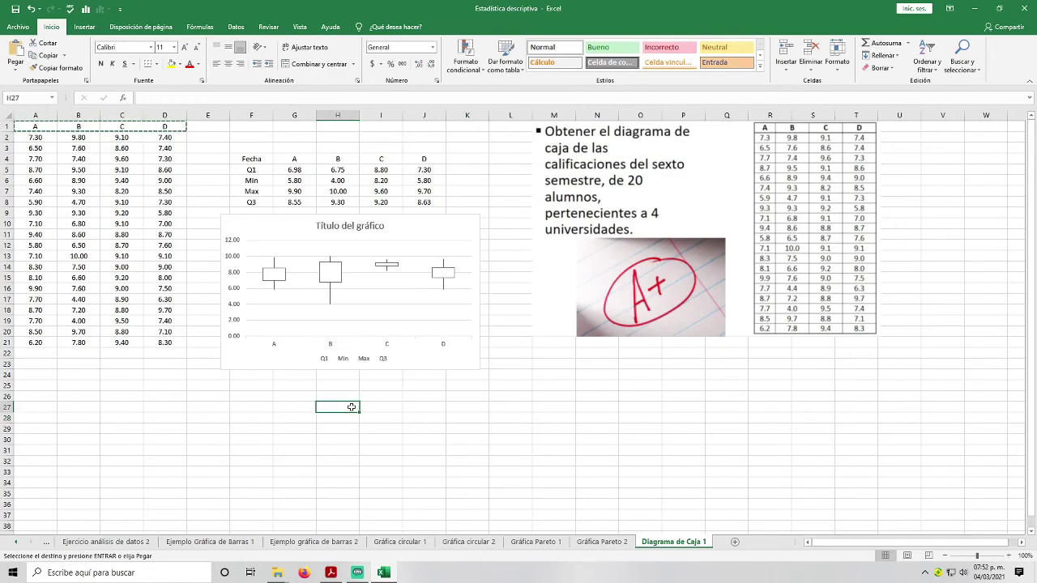
{"action": "double_click", "coordinate": [348, 396]}
{"action": "left_click", "coordinate": [351, 406]}
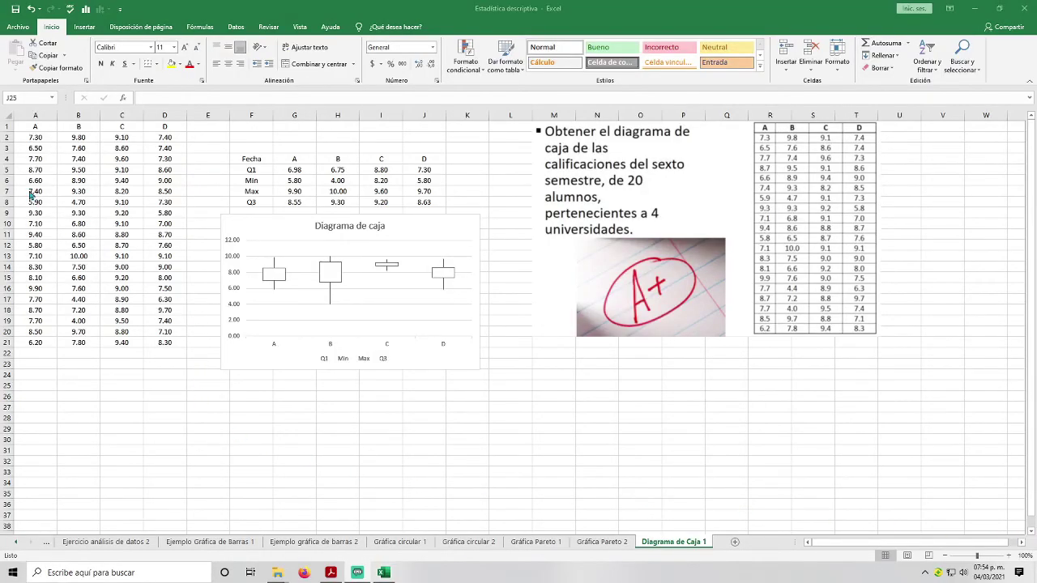
Insert a box and whisker chart from the grades in A1:D21 and place it directly below the stock chart.
{"action": "left_click", "coordinate": [28, 125]}
{"action": "left_click_drag", "start_coordinate": [28, 126], "coordinate": [168, 339]}
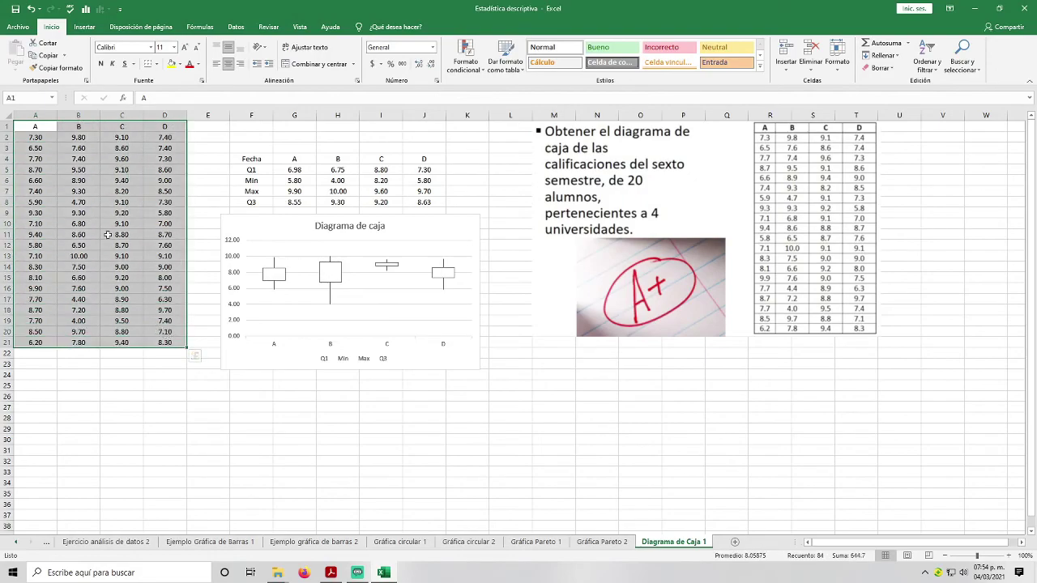
{"action": "left_click", "coordinate": [86, 29]}
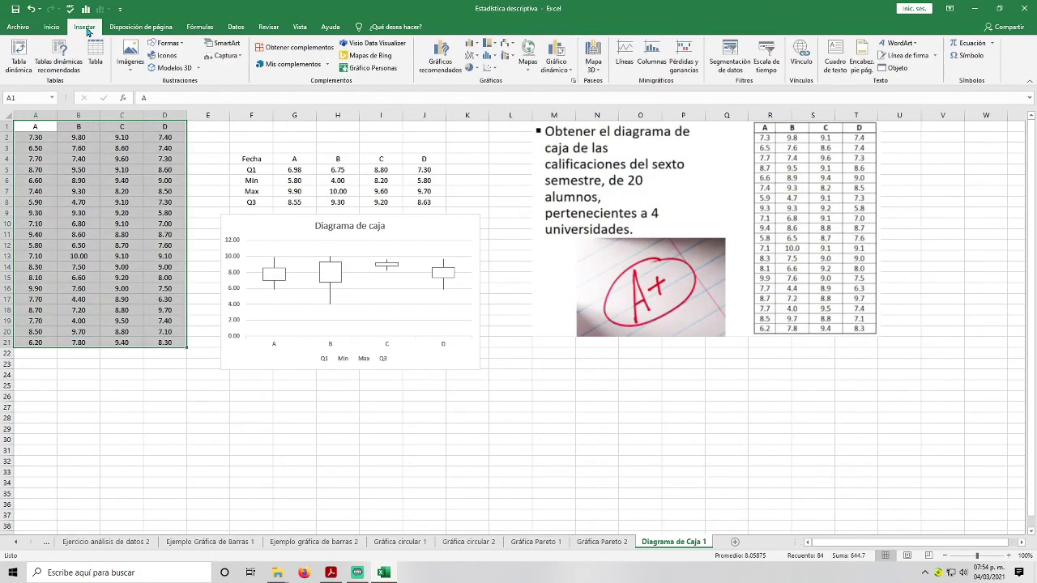
{"action": "left_click", "coordinate": [495, 60]}
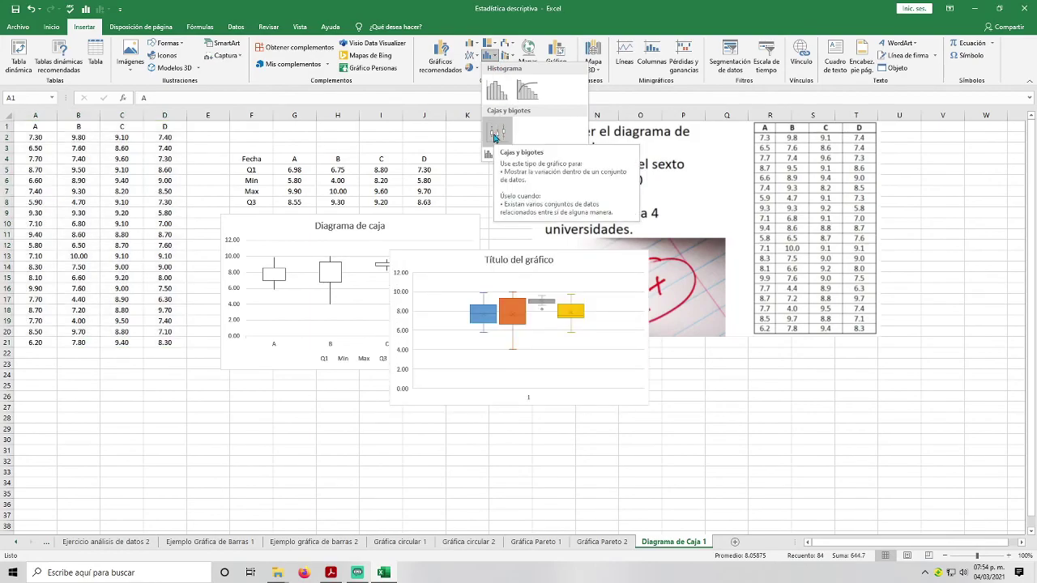
{"action": "left_click", "coordinate": [495, 135]}
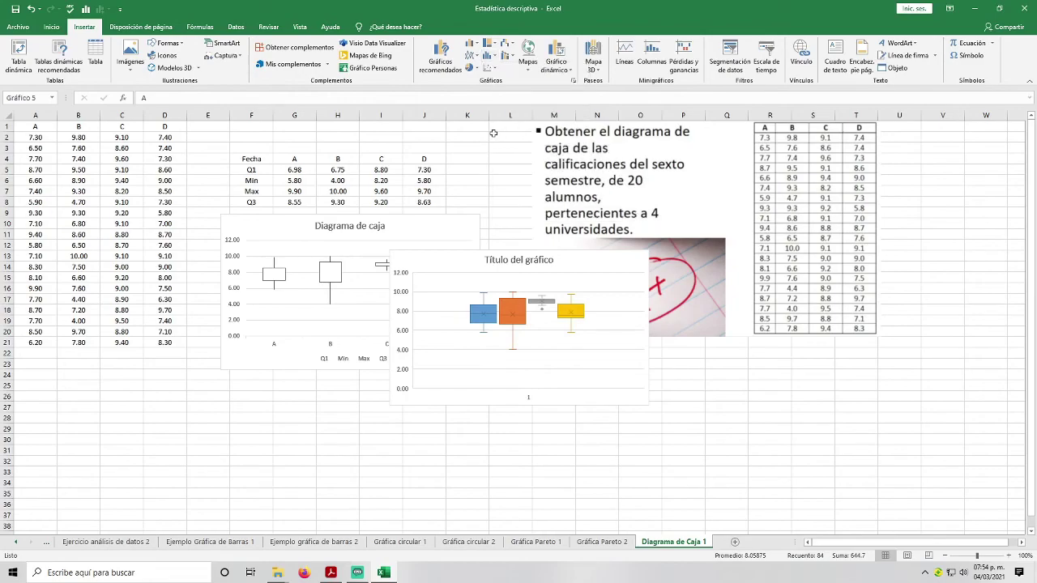
{"action": "mouse_move", "coordinate": [579, 261]}
{"action": "left_mouse_down"}
{"action": "mouse_move", "coordinate": [550, 282]}
{"action": "mouse_move", "coordinate": [475, 384]}
{"action": "mouse_move", "coordinate": [413, 390]}
{"action": "mouse_move", "coordinate": [408, 381]}
{"action": "left_mouse_up"}
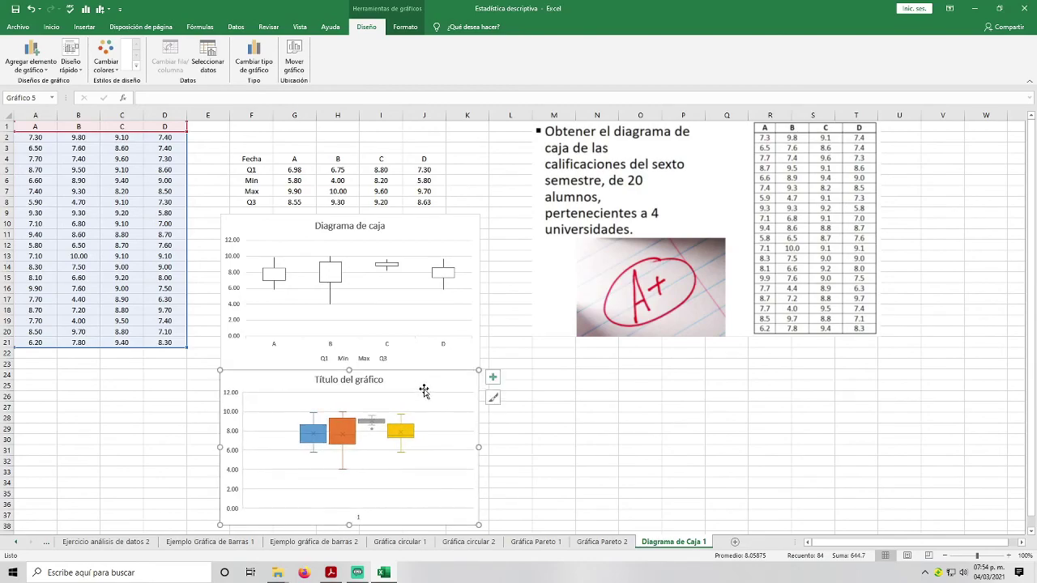
Change the title of the box and whisker chart to "Diagrama de Caja".
{"action": "left_click", "coordinate": [374, 384]}
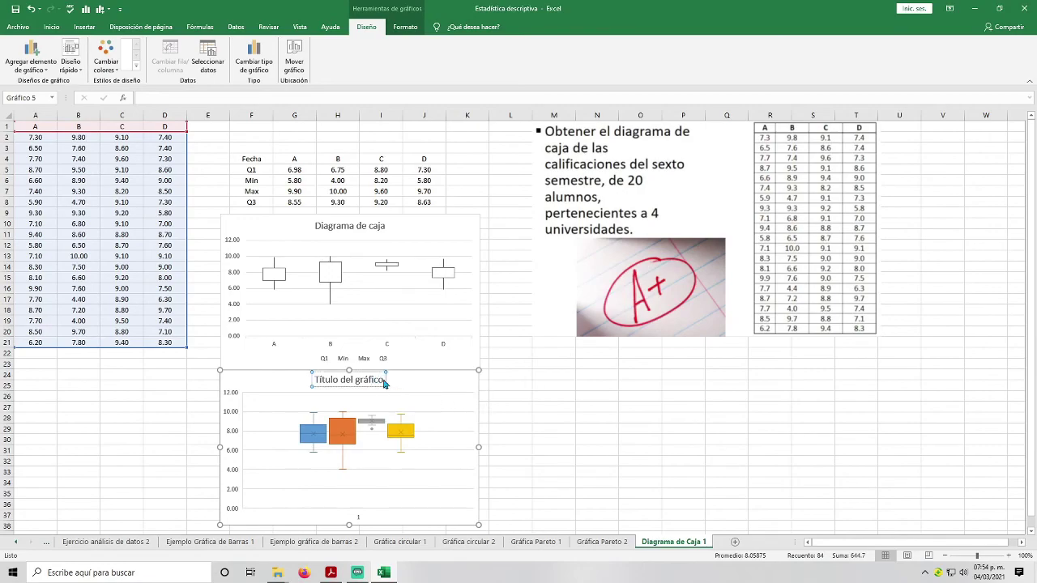
{"action": "left_click_drag", "start_coordinate": [383, 381], "coordinate": [316, 381]}
{"action": "type", "text": "Diagrama de Caja"}
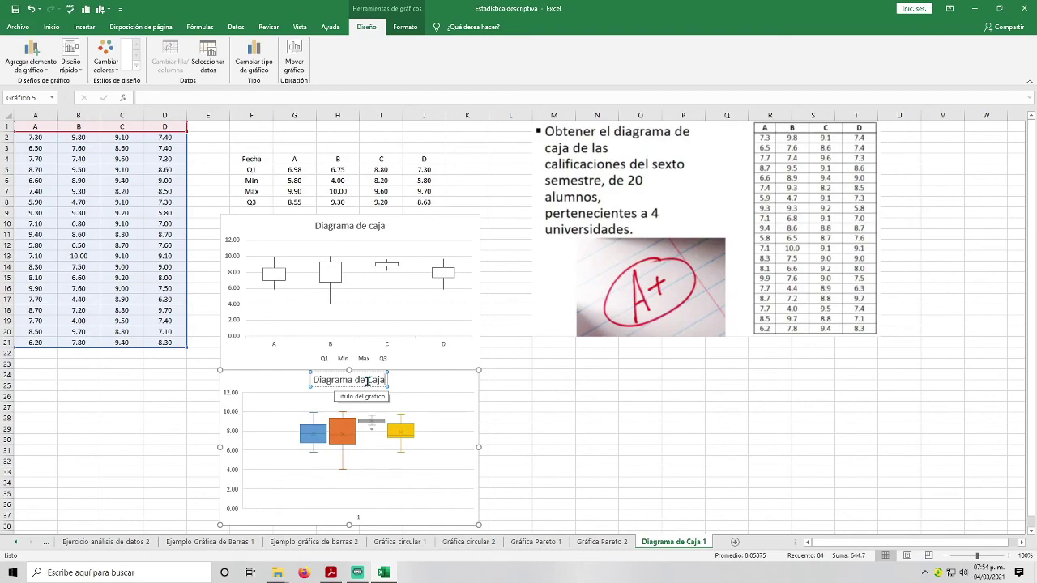
{"action": "left_click", "coordinate": [553, 440]}
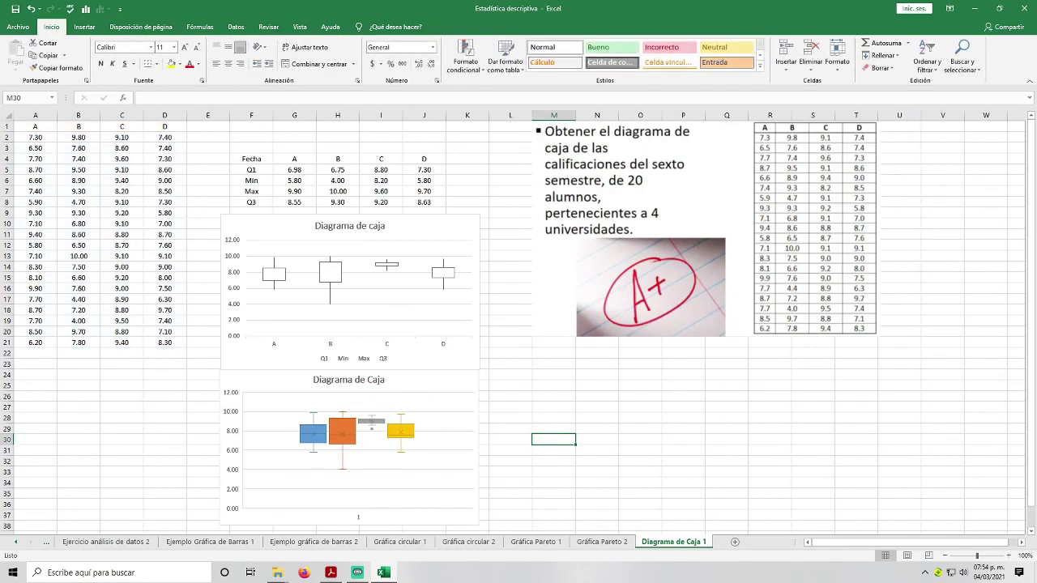